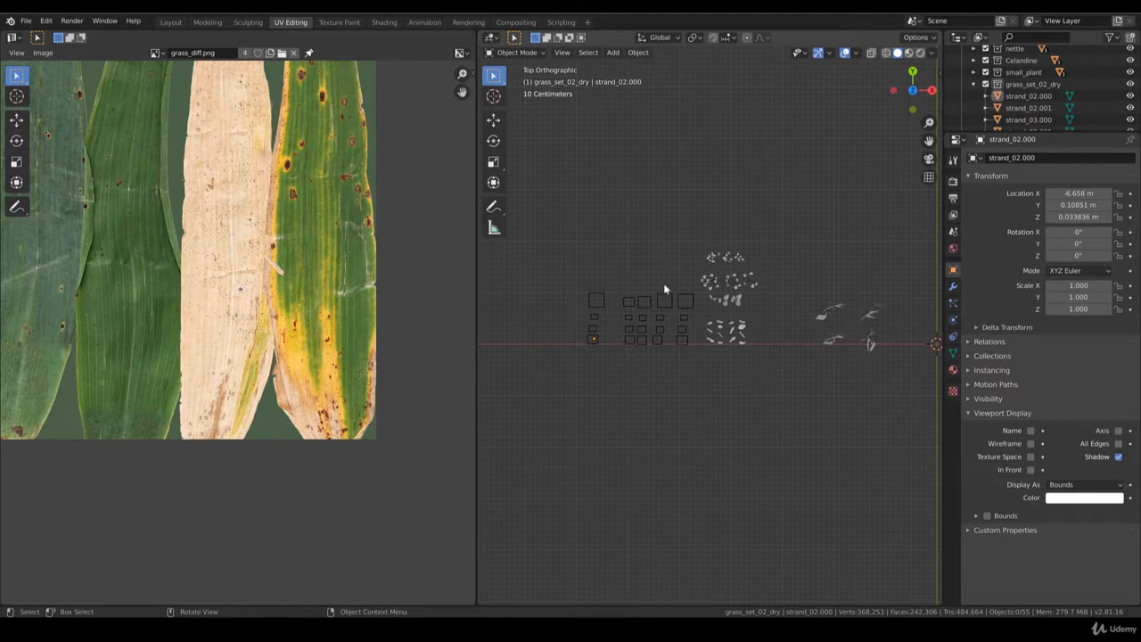
- Exclude every plant collection, from grass_set_01 through Celandine, small_plant and grass_set_02_dry, from the view layer
middle_click_drag(685, 403, 707, 367)
middle_click_drag(588, 353, 585, 322)
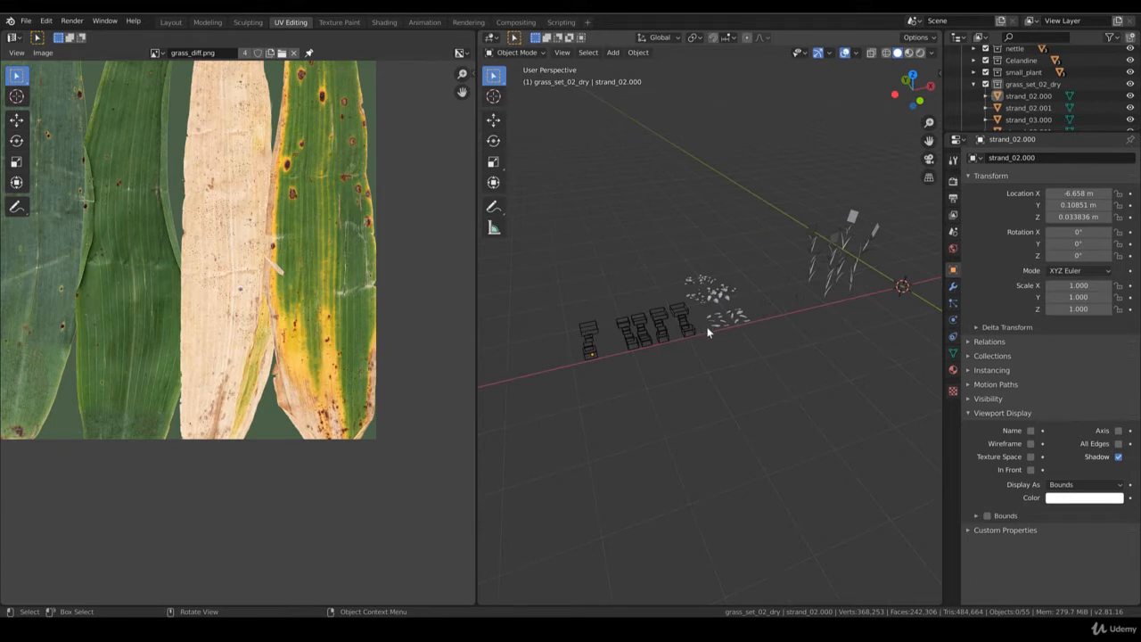
scroll(708, 332, "down", 3)
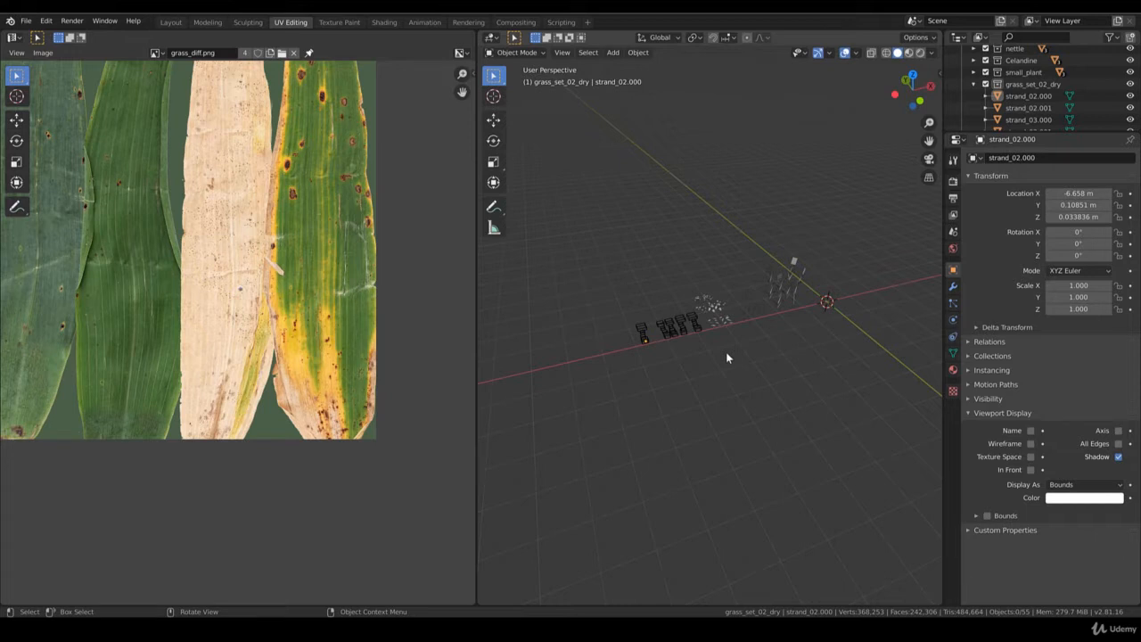
middle_click_drag(732, 365, 712, 345)
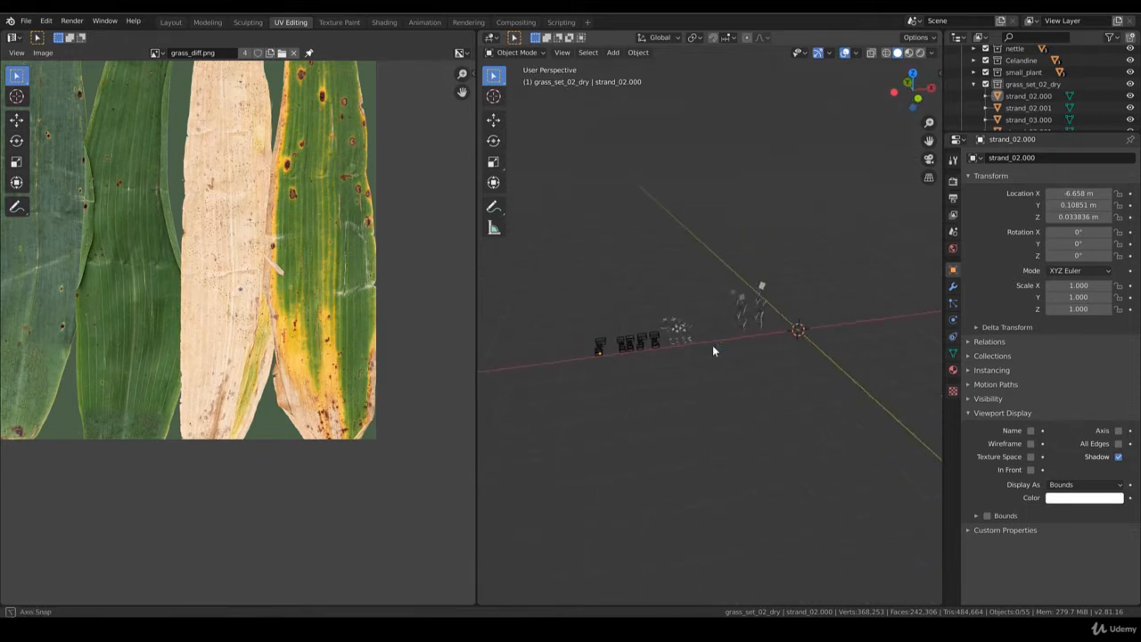
scroll(988, 80, "up", 5)
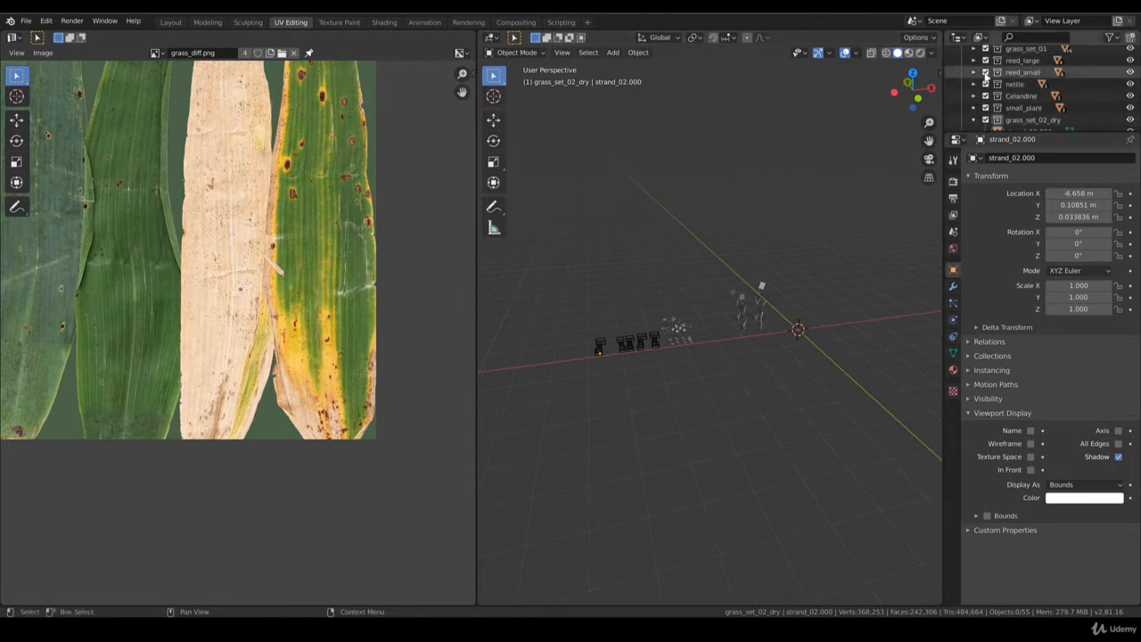
left_click_drag(985, 72, 986, 125)
scroll(985, 123, "down", 1)
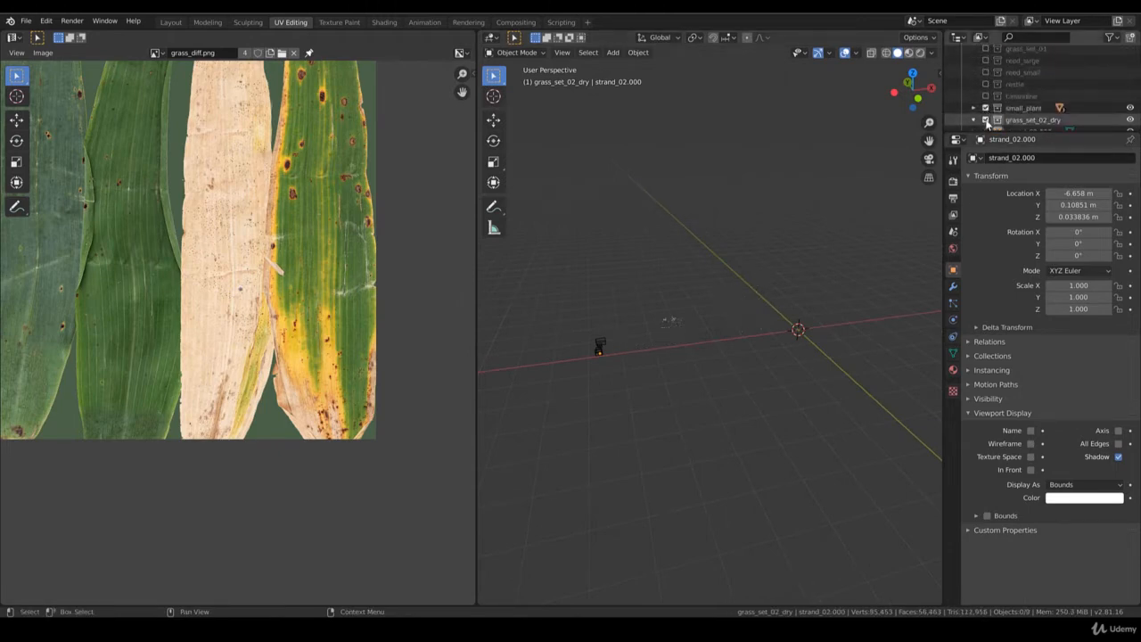
left_click(985, 108)
left_click(986, 119)
scroll(986, 118, "down", 2)
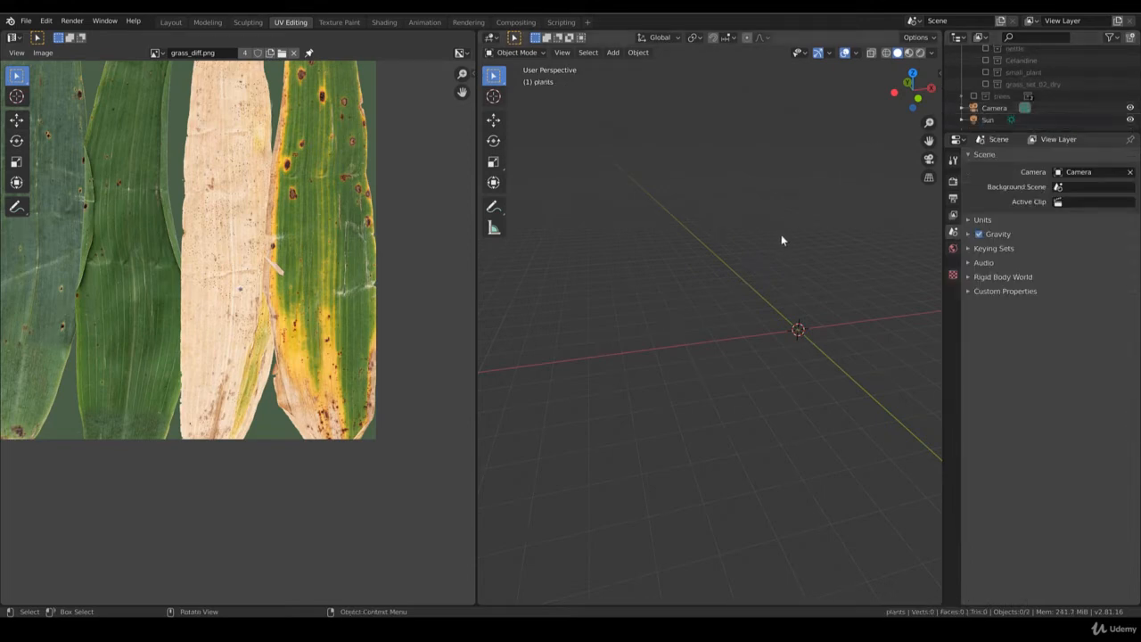
- Create a new collection inside the plants collection and name it ivy
scroll(1008, 71, "up", 4)
right_click(1005, 65)
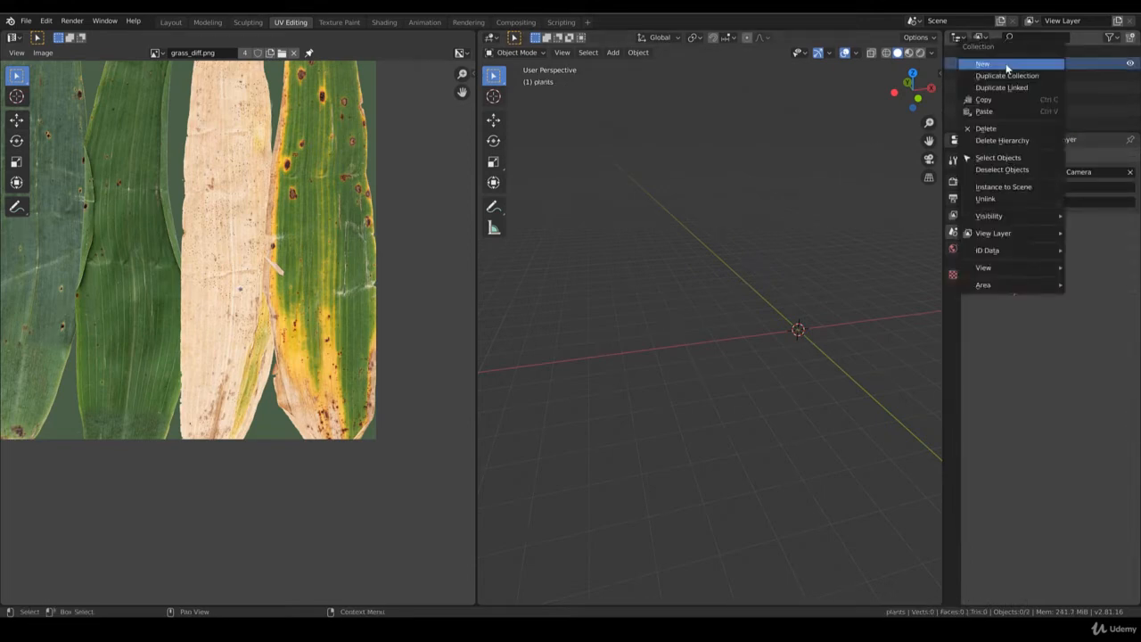
left_click(1006, 63)
scroll(1008, 72, "down", 3)
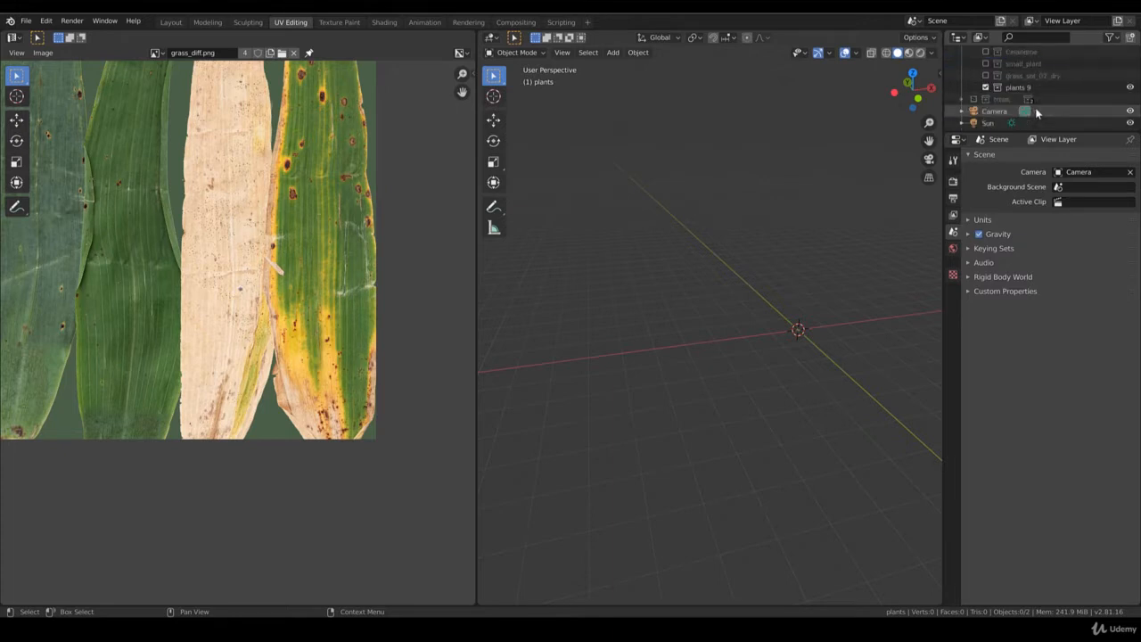
double_click(1015, 86)
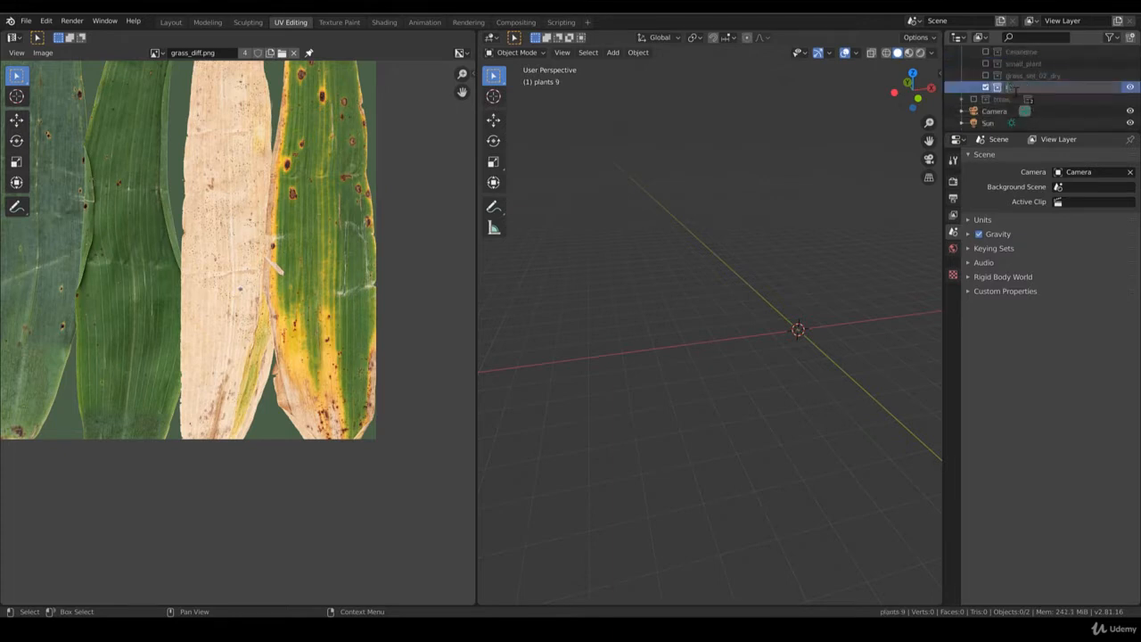
key("Return")
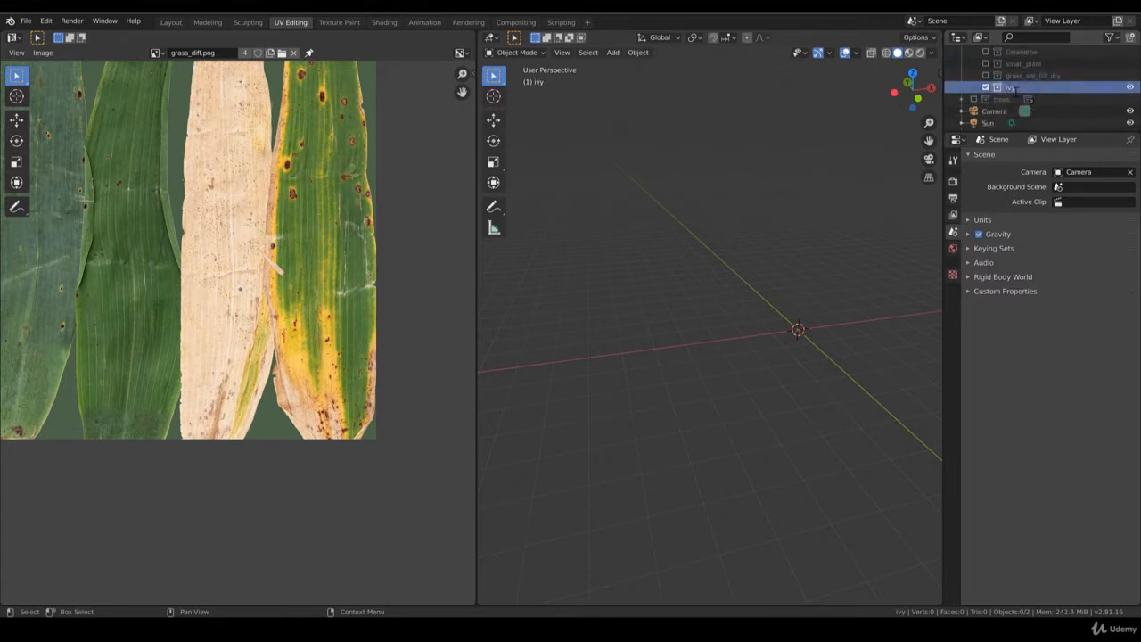
- In top orthographic view, import ivy_1_diff from the Ivy texture folder into the 3D viewport as a reference image
middle_click_drag(863, 252, 629, 434)
key("KP_7")
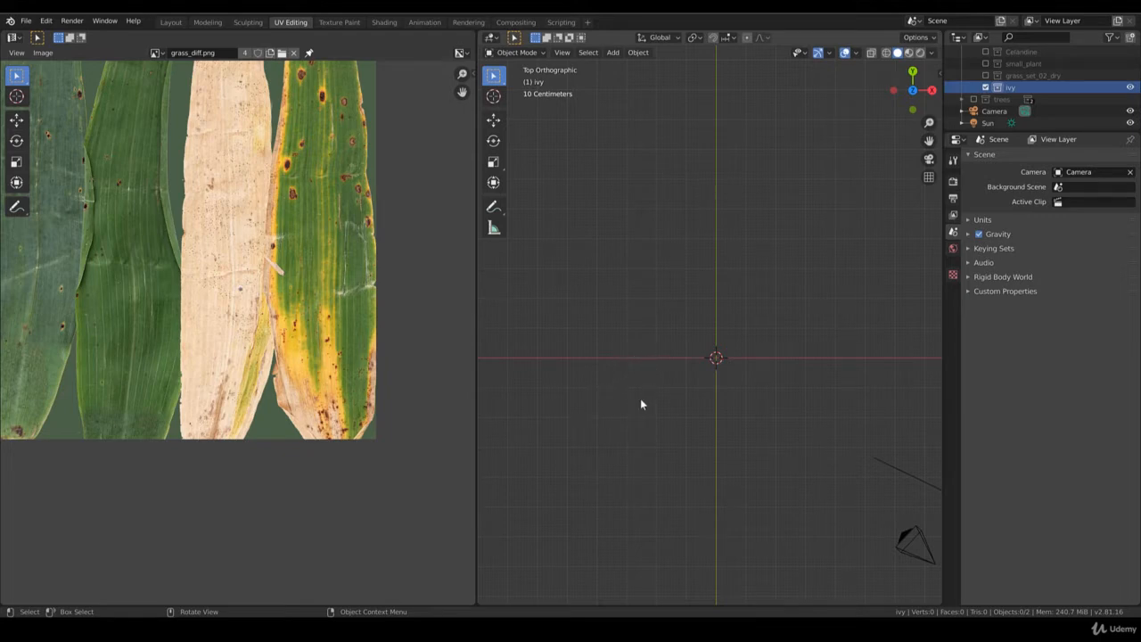
mouse_move(640, 404)
middle_mouse_down()
mouse_move(647, 384)
mouse_move(651, 407)
mouse_move(672, 408)
mouse_move(631, 418)
middle_mouse_up()
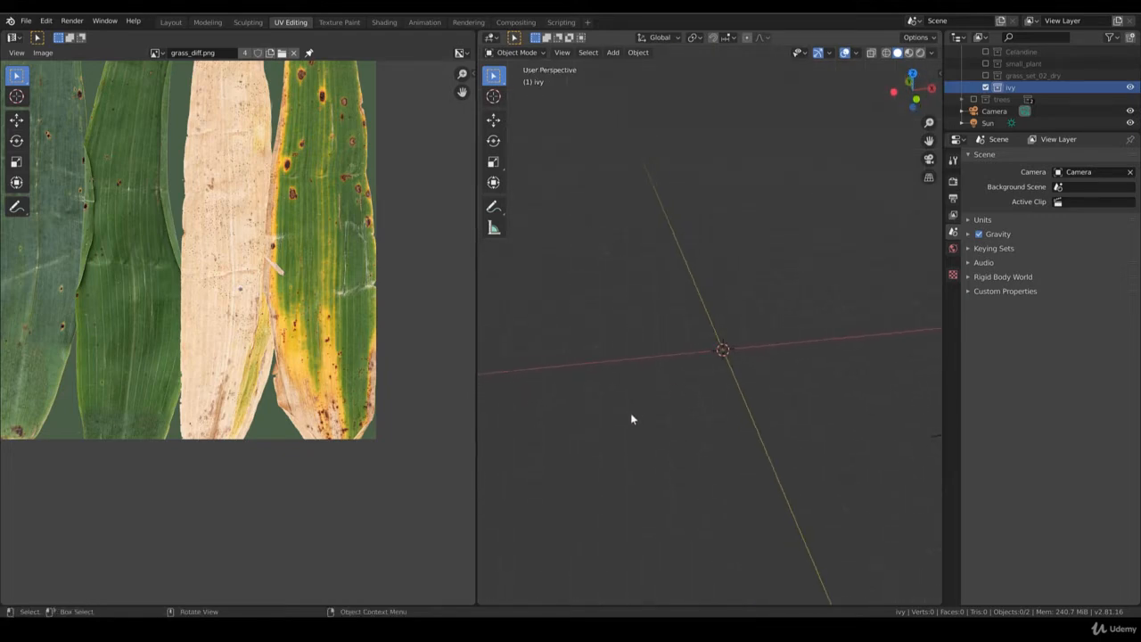
mouse_move(415, 624)
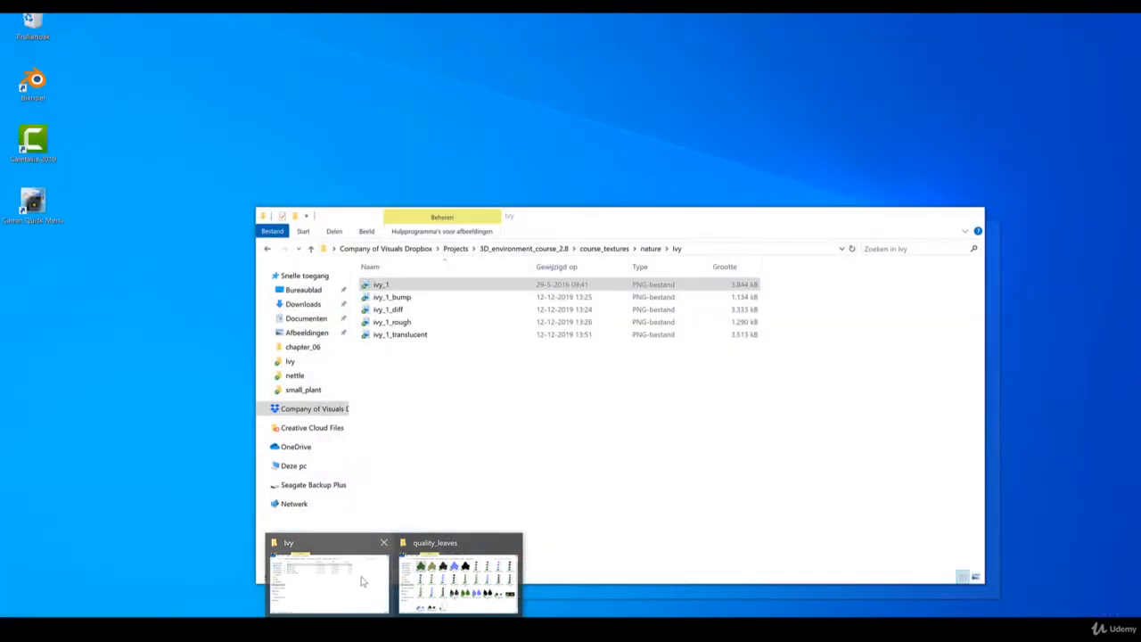
left_click(356, 580)
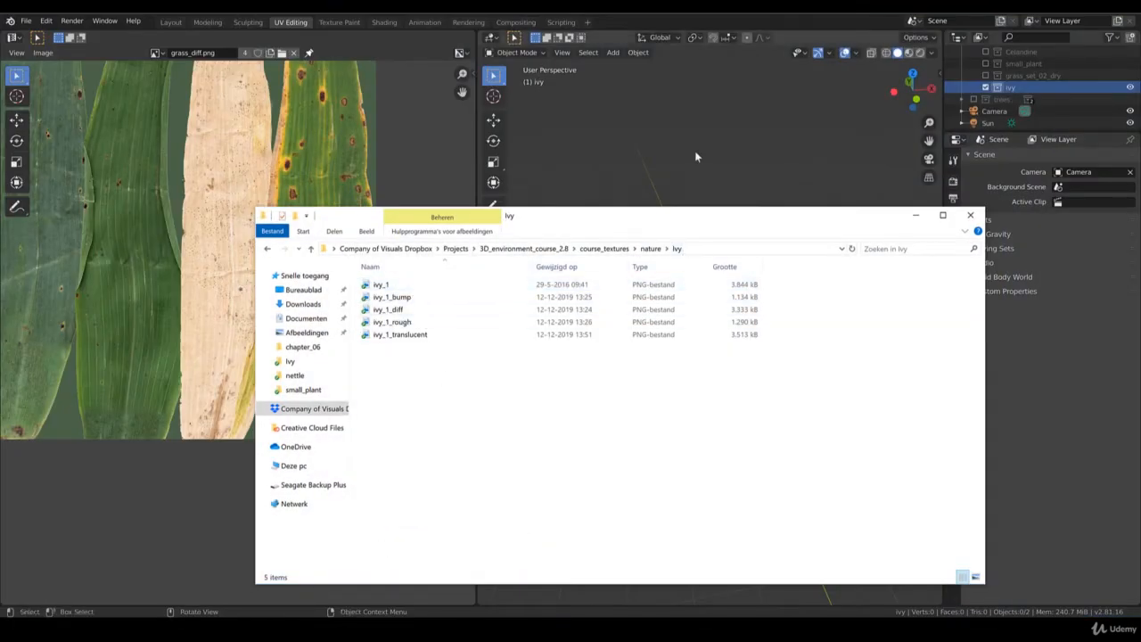
left_click(696, 156)
key("KP_7")
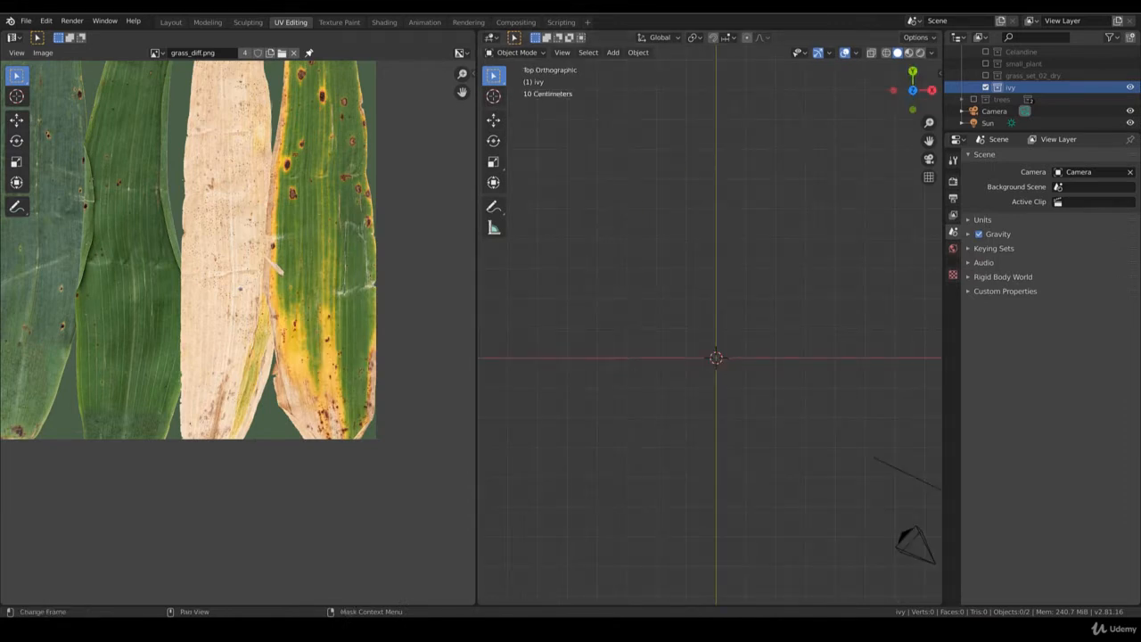
mouse_move(349, 610)
left_click(328, 593)
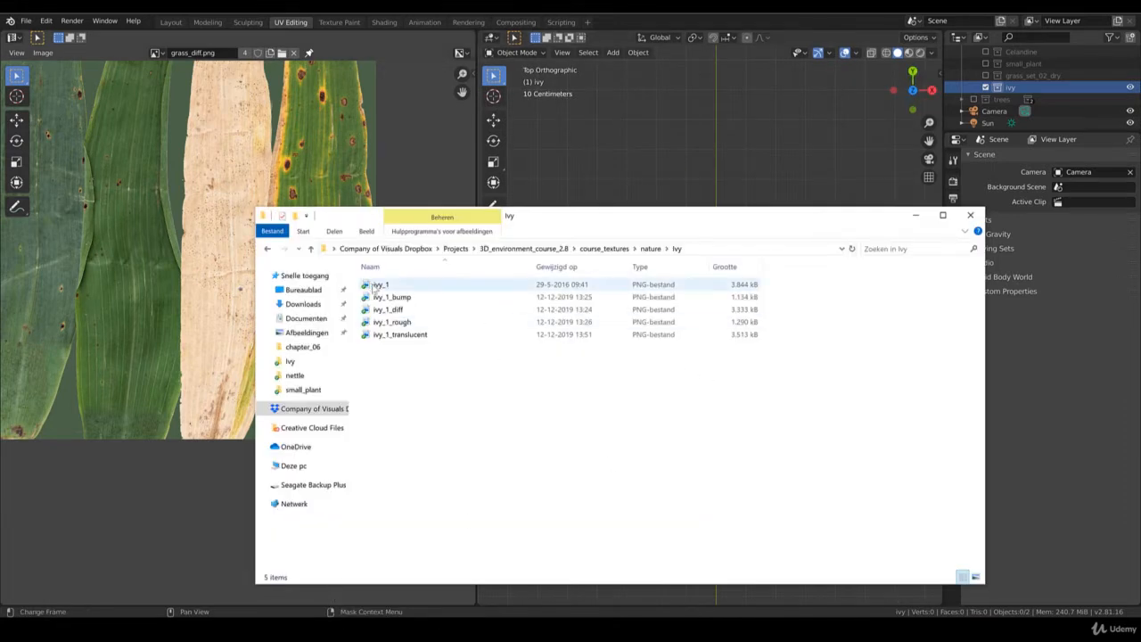
left_click(427, 308)
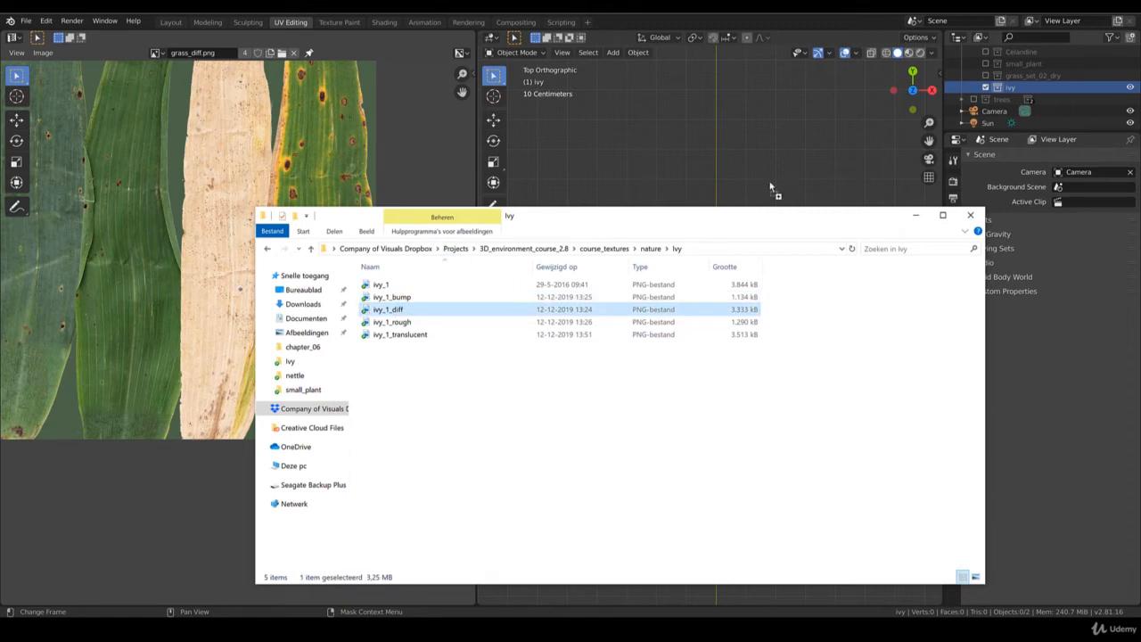
left_click_drag(772, 187, 774, 189)
- Move the ivy reference image beside the world origin with its lower edge near the X axis, at about X -2.92 m, Y 2.41 m
key("g")
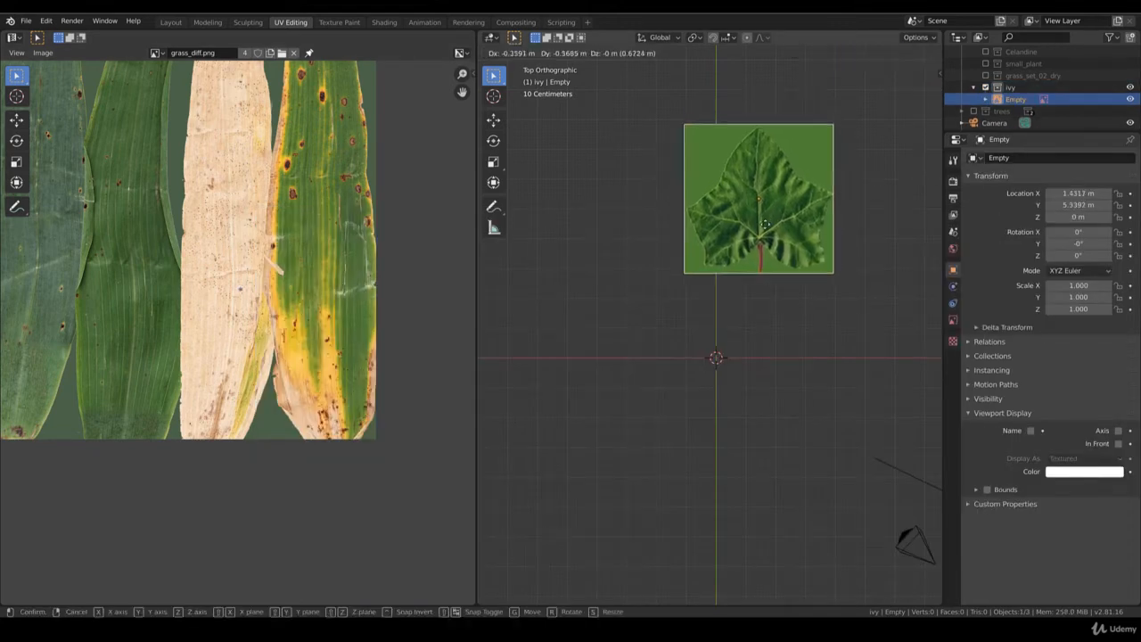
left_click(717, 325)
middle_click_drag(698, 326, 779, 354, "shift")
scroll(684, 329, "up", 3)
scroll(662, 346, "down", 3)
key("g")
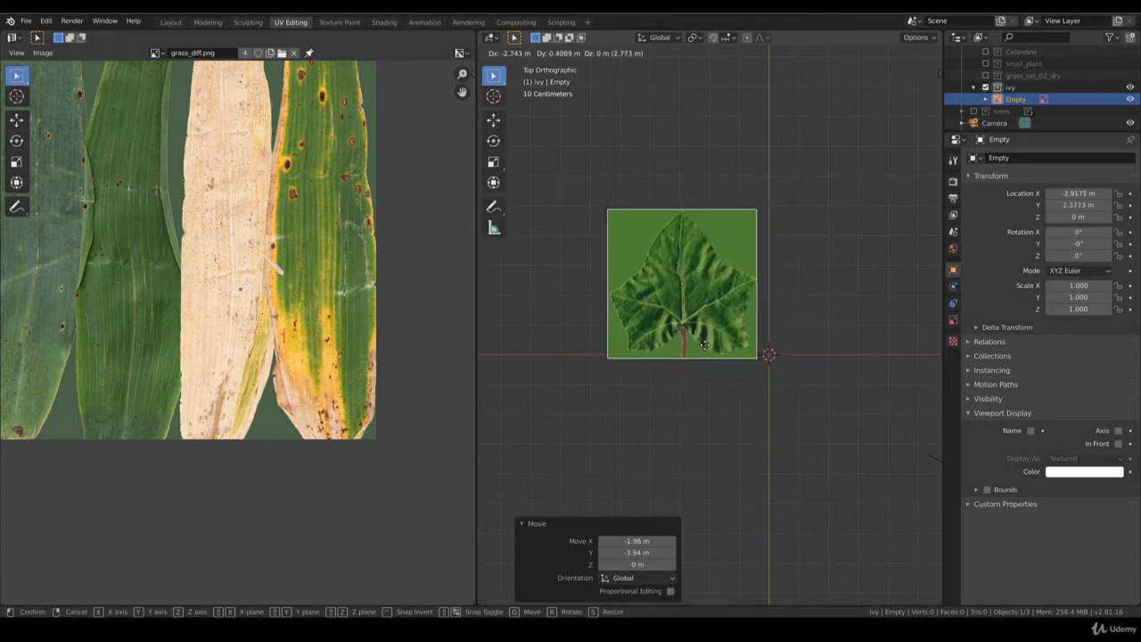
left_click(705, 345)
scroll(713, 350, "up", 2)
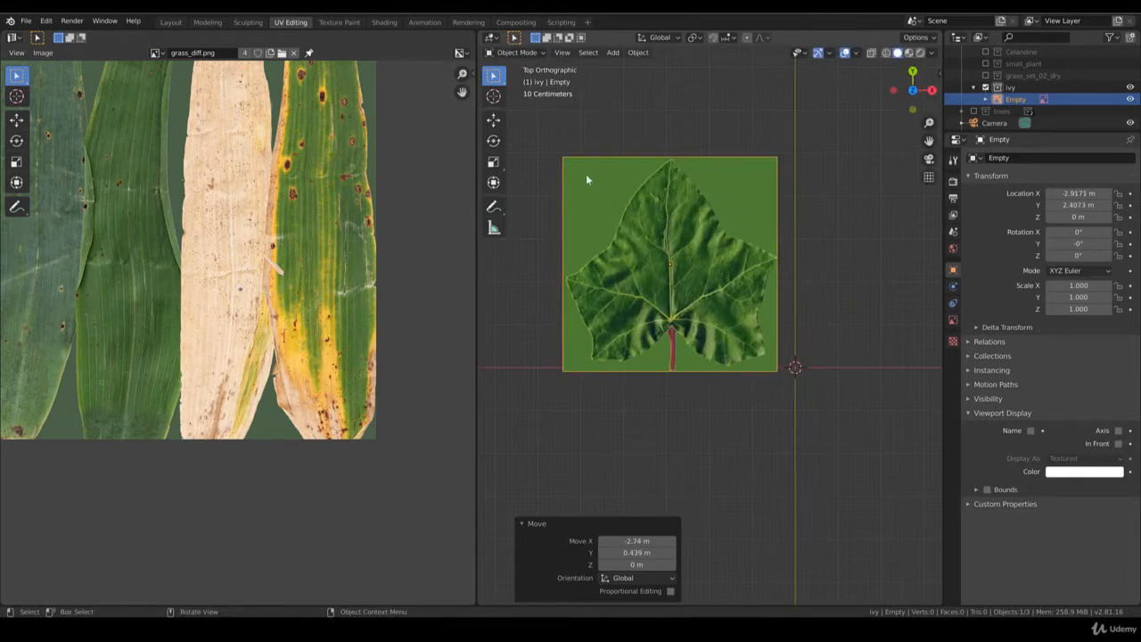
- Add a plane and place it over the leaf, slightly above the image, at about X -3.18 m, Y 1.72 m, Z 0.08 m
left_click(613, 52)
mouse_move(624, 69)
left_click(731, 70)
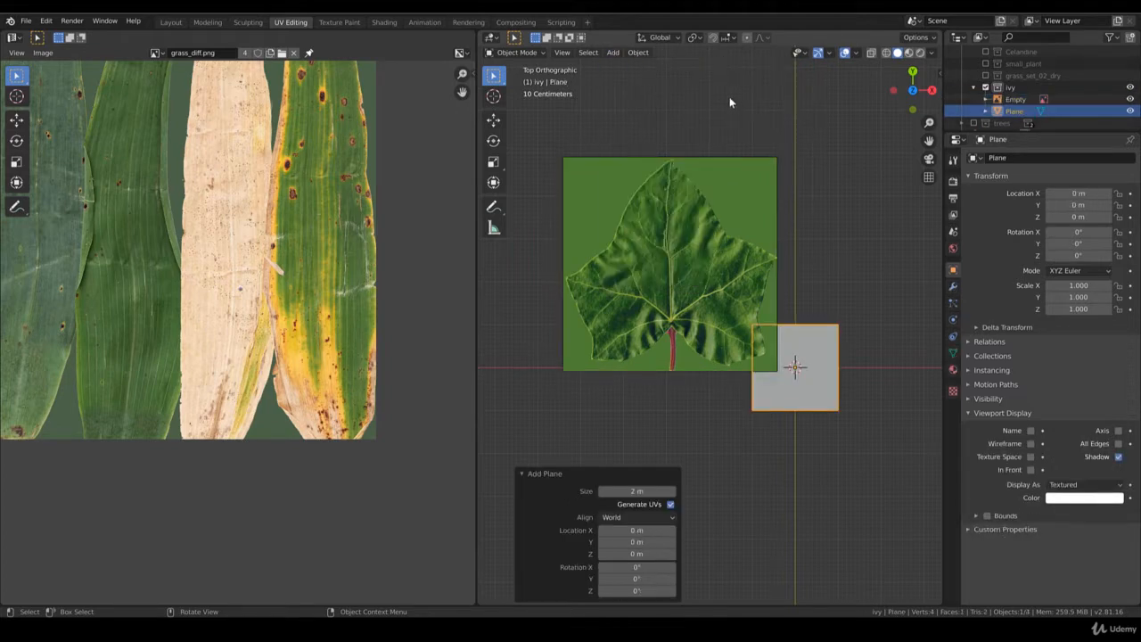
key("g")
left_click(653, 307)
middle_click_drag(663, 364, 714, 255)
key("g")
left_click(716, 393)
- Shrink the plane's mesh to a small square and move the object to the leaf's base, at about X -2.88 m, Y 1.14 m
key("Tab")
key("KP_7")
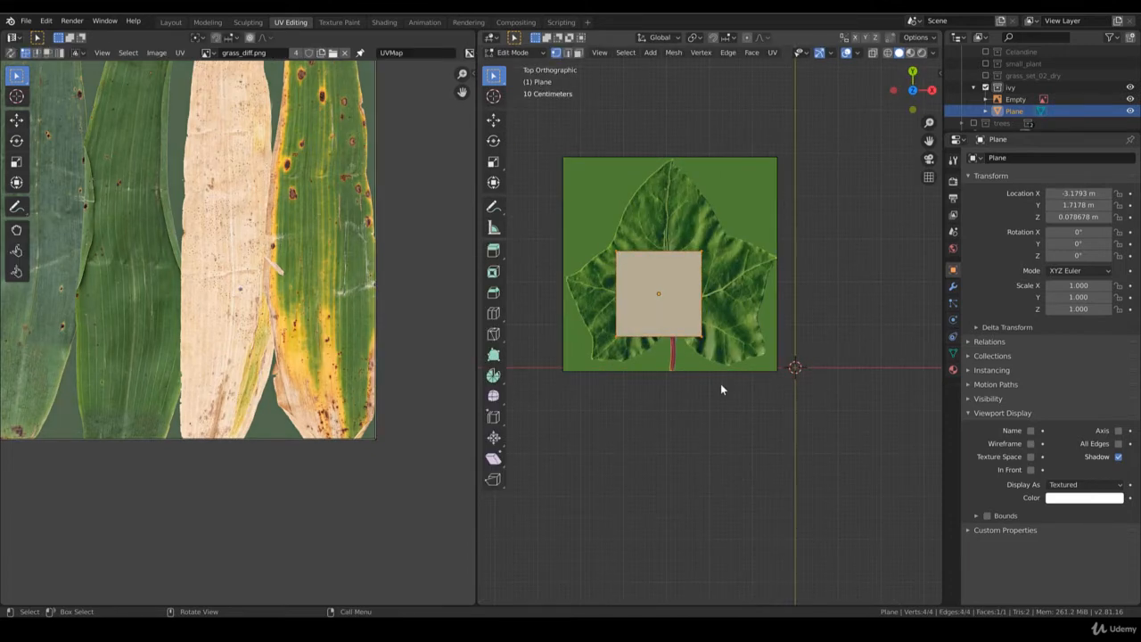
key("s")
left_click(673, 313)
key("Tab")
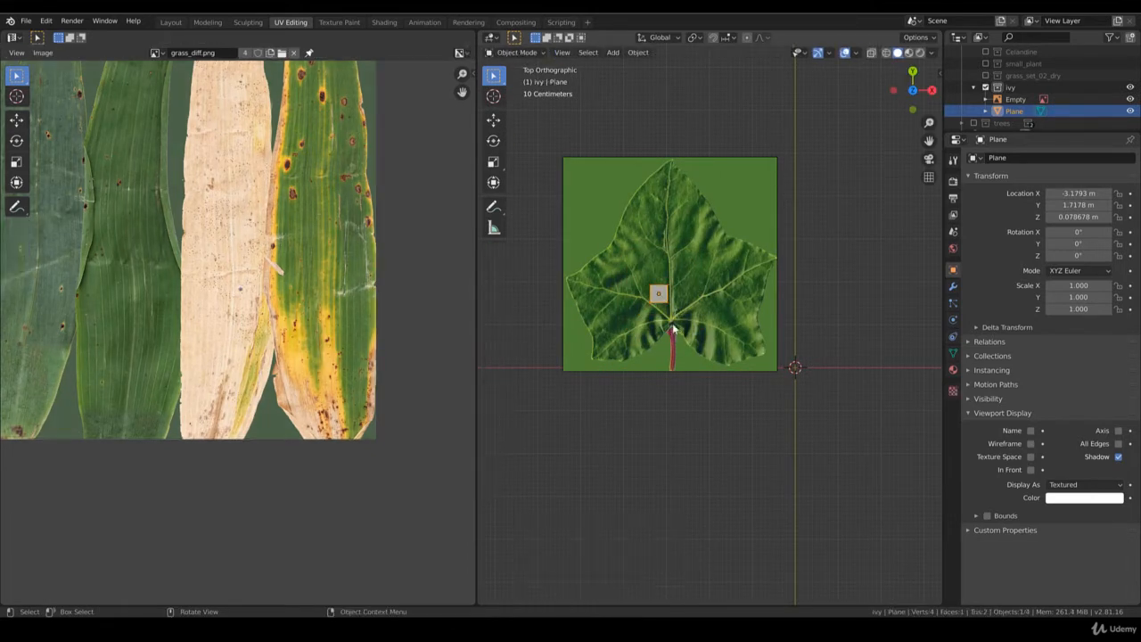
scroll(675, 329, "up", 5)
key("g")
left_click(704, 403)
- Scale the square's mesh down further and move the object onto the stem junction, at about Y 0.94 m
key("Tab")
key("s")
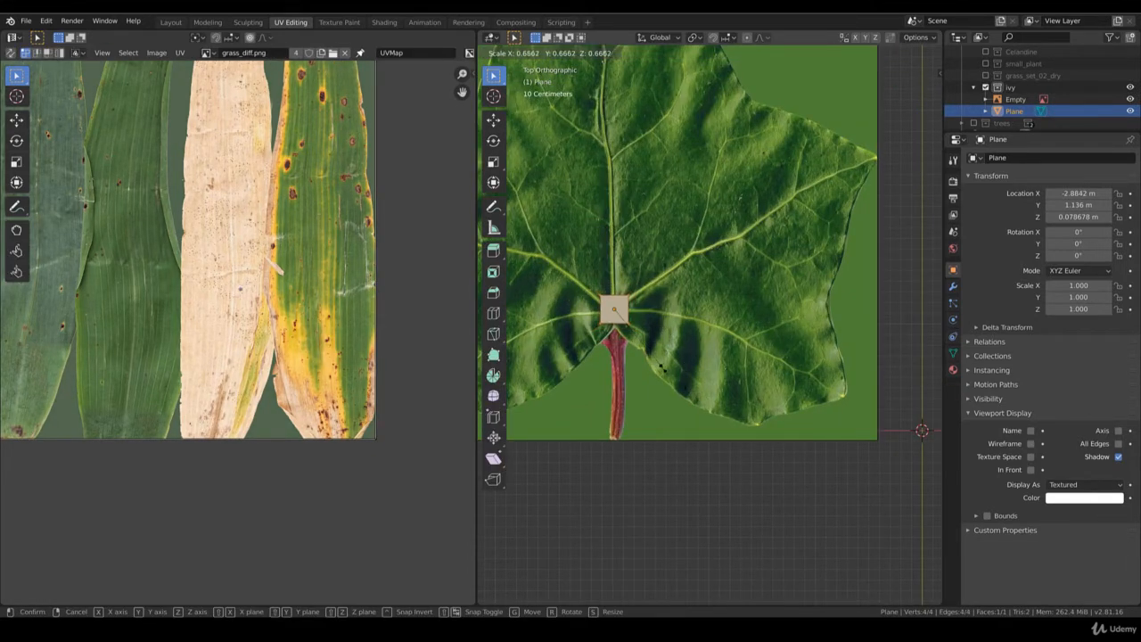
left_click(655, 361)
key("Tab")
key("g")
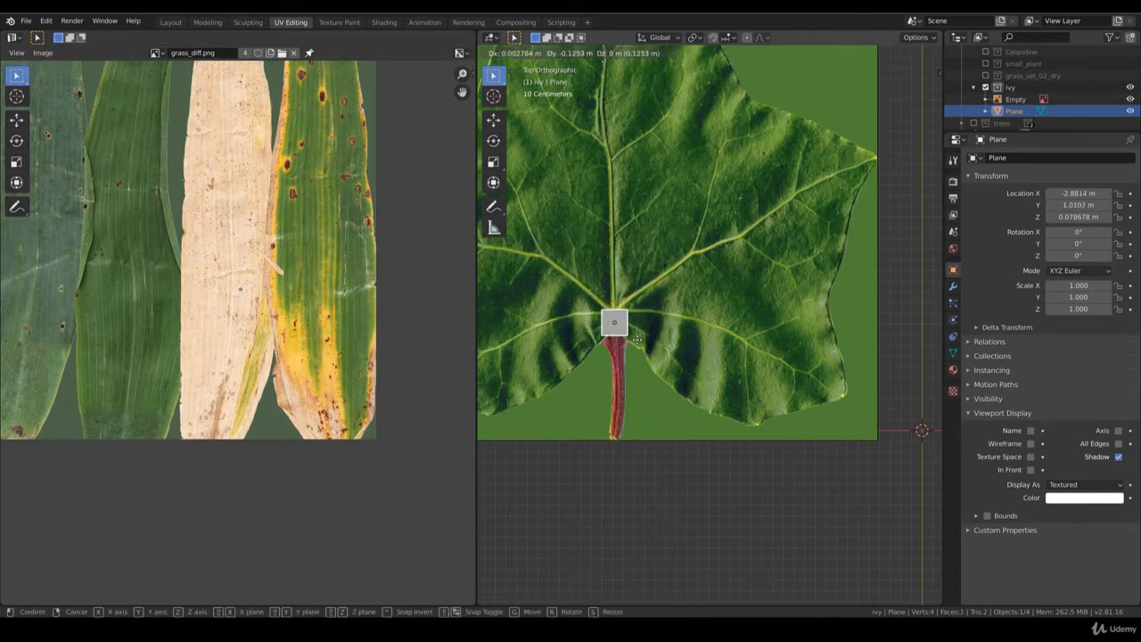
left_click(636, 343)
- Add two vertical loop cuts to the square and scale them apart by about 1.47 along X
key("Tab")
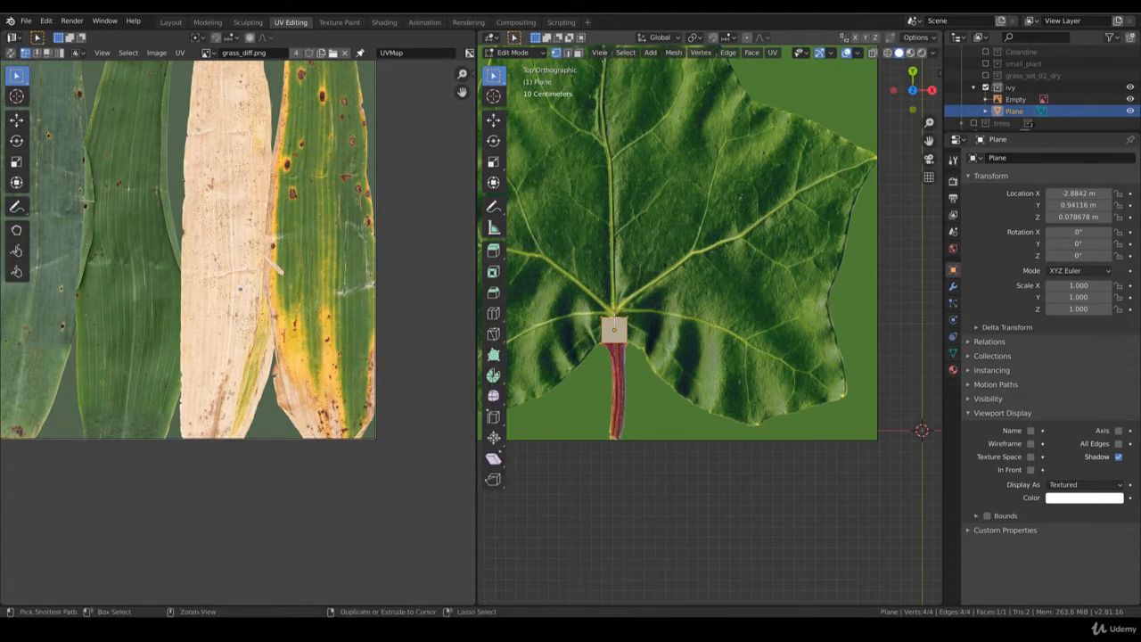
key("ctrl+r")
scroll(624, 325, "up", 1)
left_click(623, 325)
right_click(623, 325)
key("s")
key("x")
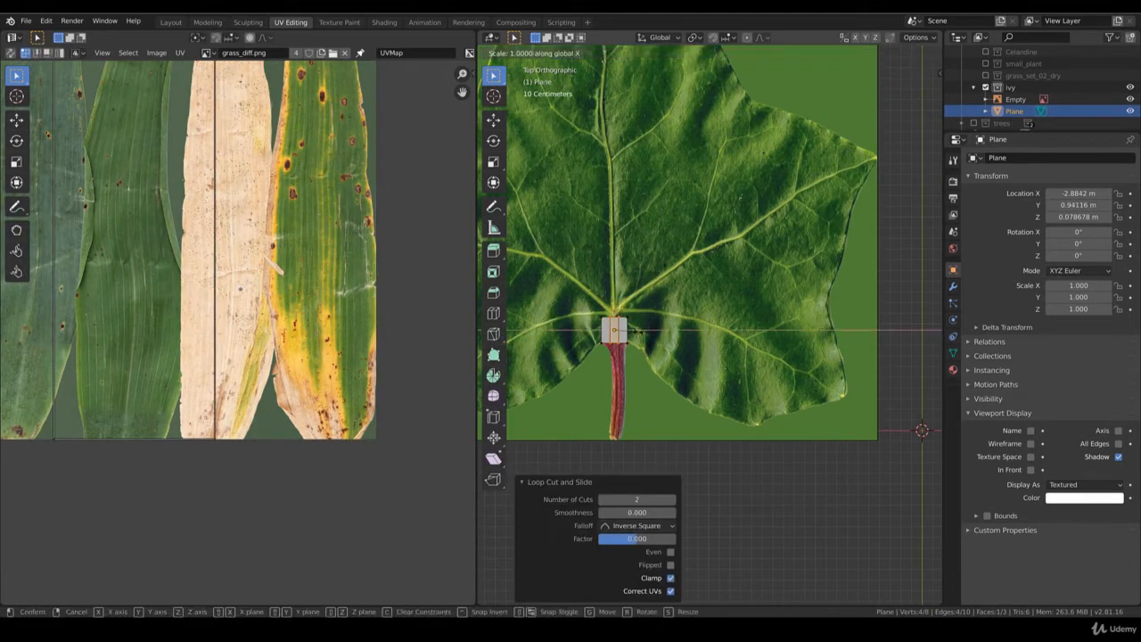
left_click(647, 335)
- Move the square's left edge out to the leaf's left margin, about -1.71 m in X and -0.08 m in Y
scroll(650, 336, "down", 1)
middle_click_drag(624, 336, 664, 337, "shift")
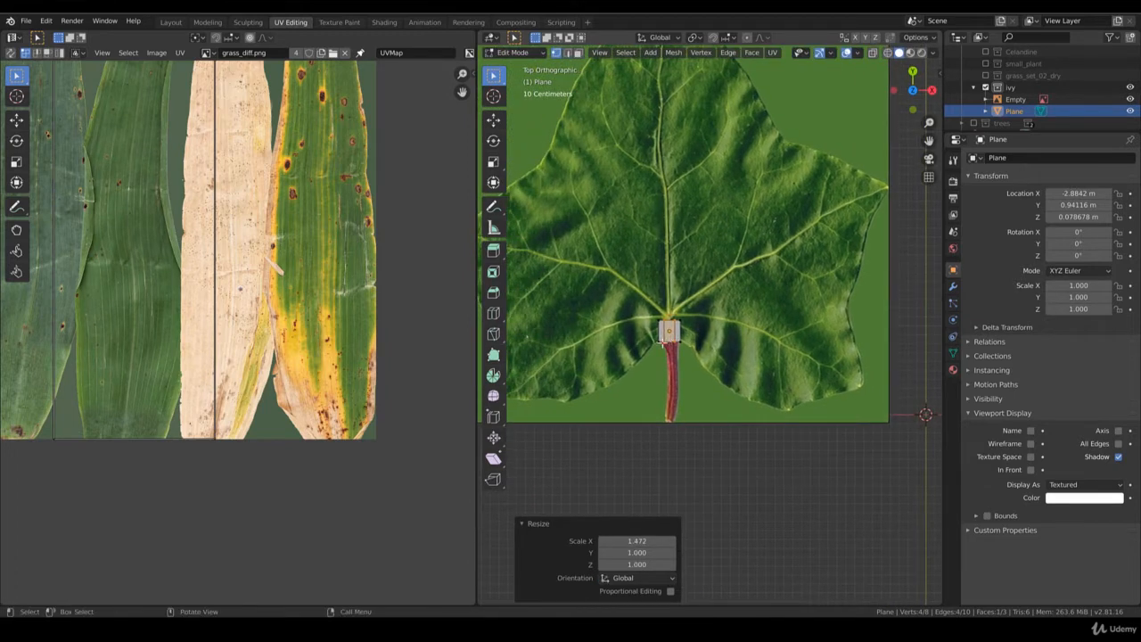
left_click(660, 338)
left_click(657, 344, "shift")
scroll(660, 334, "down", 1)
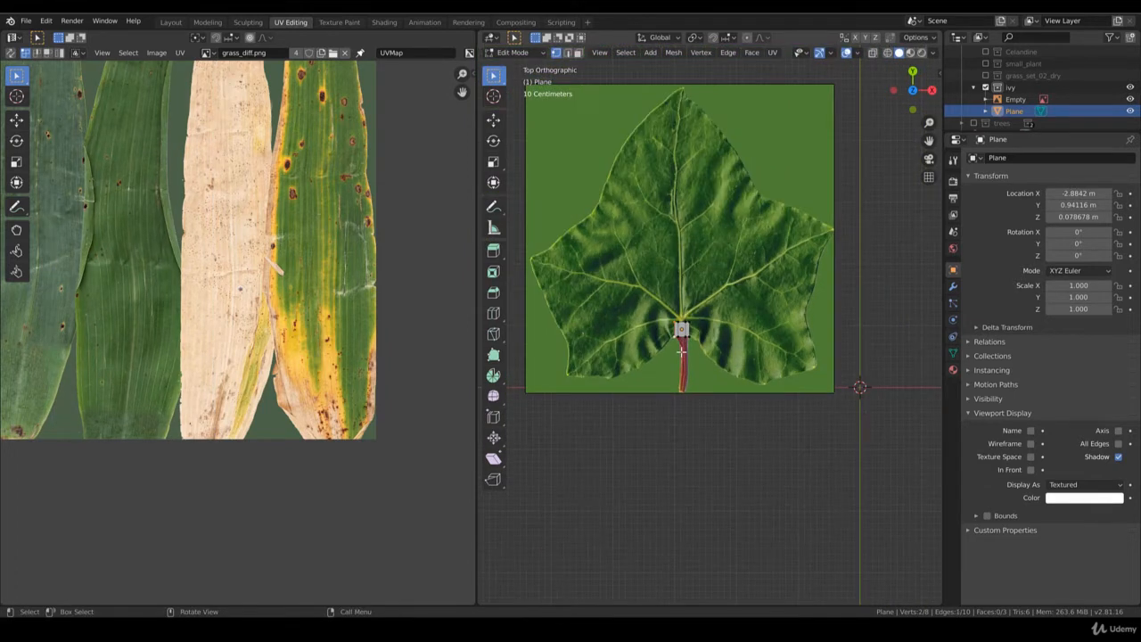
key("g")
left_click(575, 355)
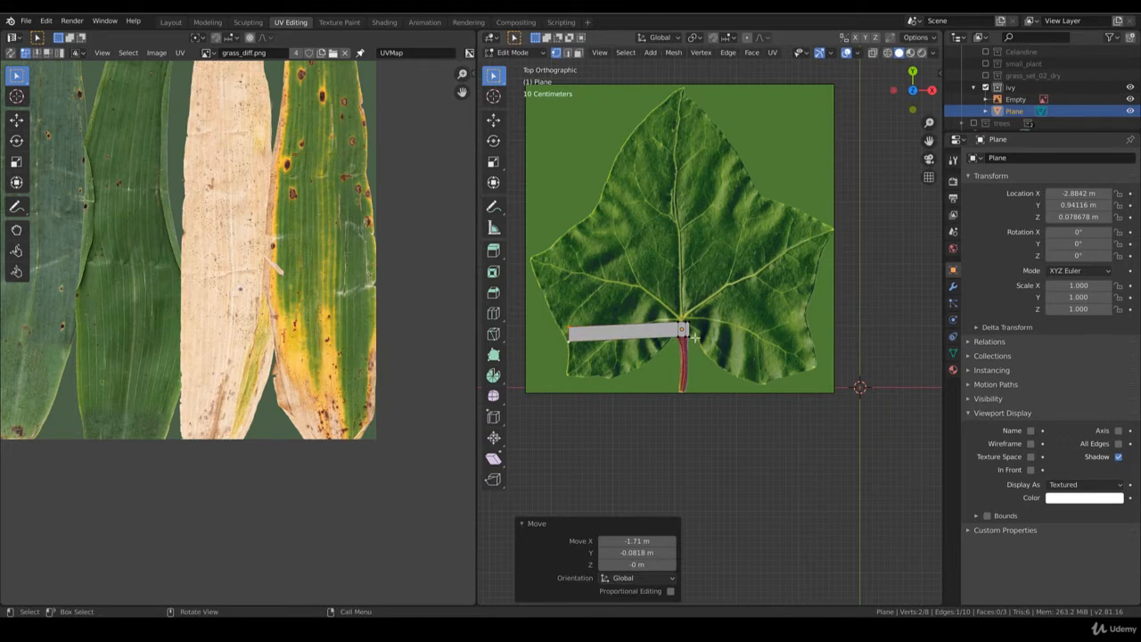
- Move the right edge about 1.9 m in X to the leaf's right margin, and shift its lower vertex about 0.08 m further along X
left_click(695, 337)
left_click(696, 326, "shift")
key("g")
left_click(816, 332)
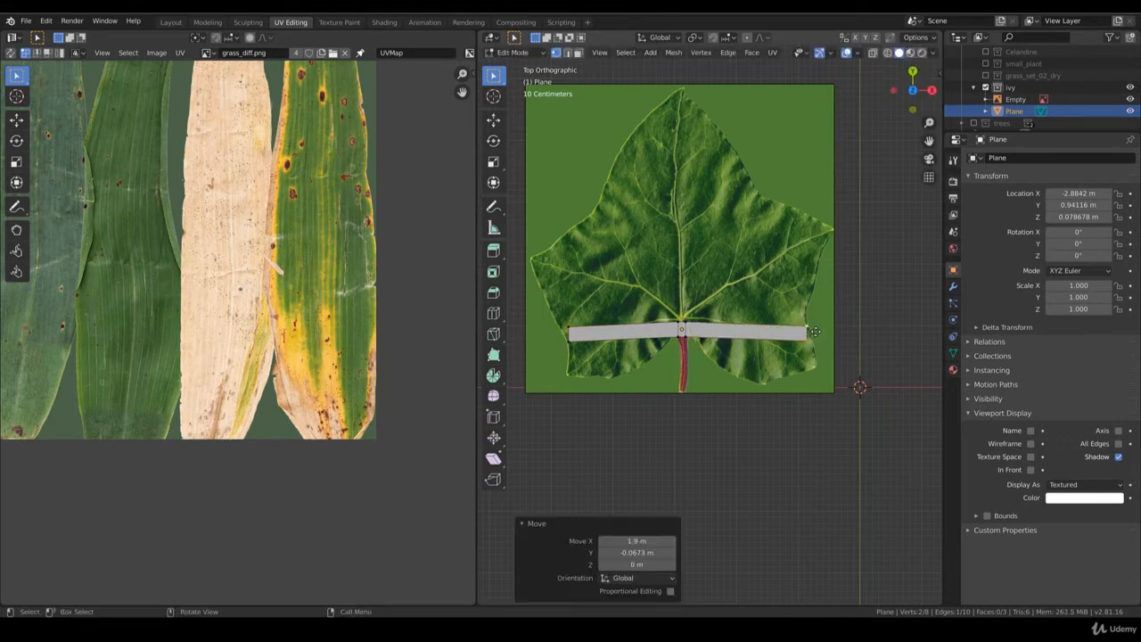
left_click(810, 341)
key("g")
key("x")
left_click(817, 347)
- Add one centred vertical loop cut through the strip's narrow middle segment above the stem
scroll(715, 350, "up", 2)
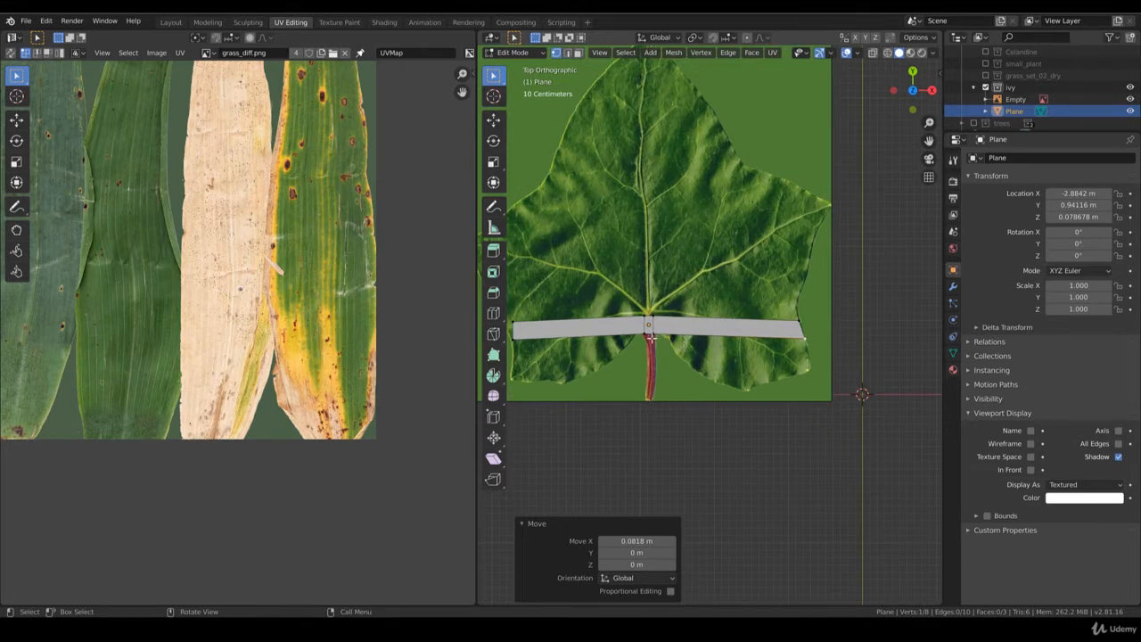
key("ctrl+r")
left_click(650, 337)
right_click(650, 337)
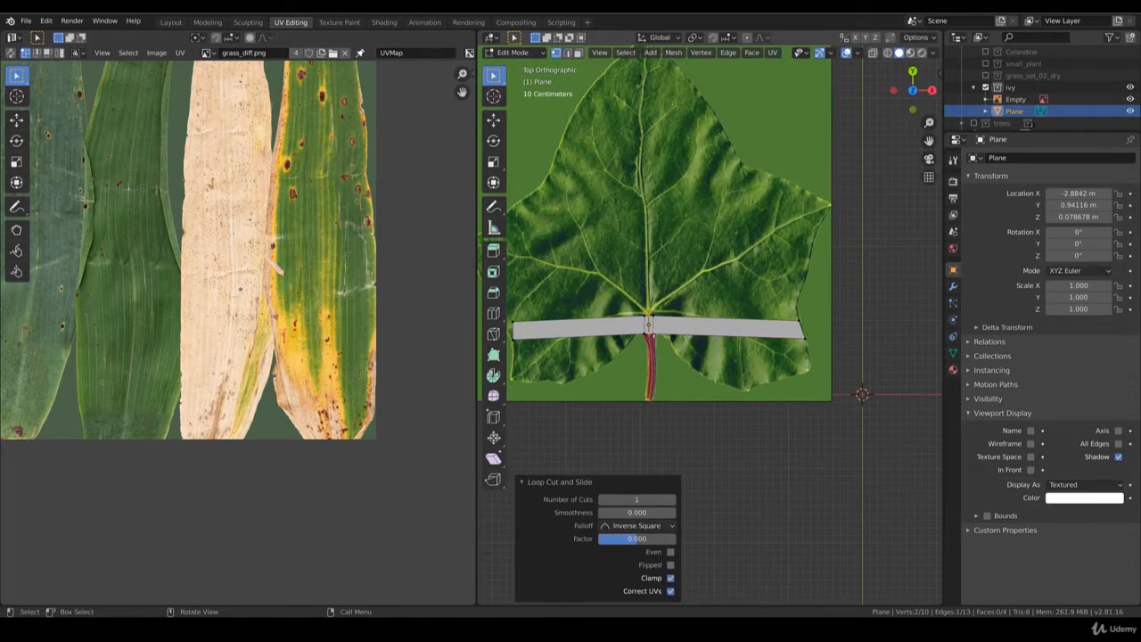
- Spread the lower corner vertices of the middle segment outward to either side of the stem, the right one by about 0.06 m in X
left_click(650, 330)
key("g")
left_click(668, 340)
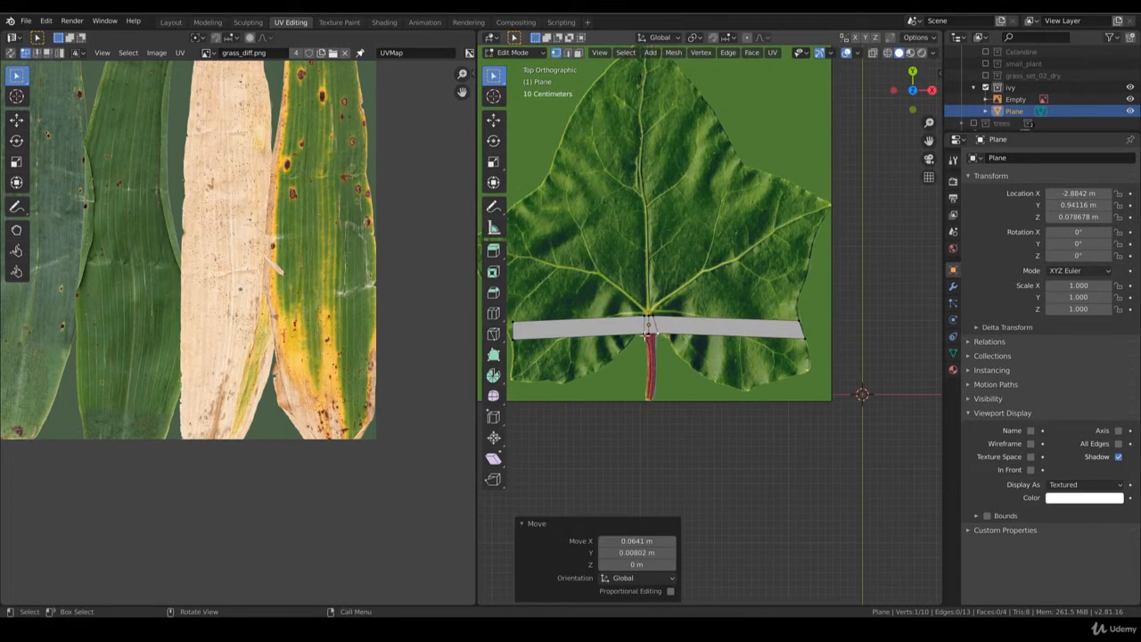
left_click(647, 335)
key("g")
left_click(643, 344)
left_click(657, 336)
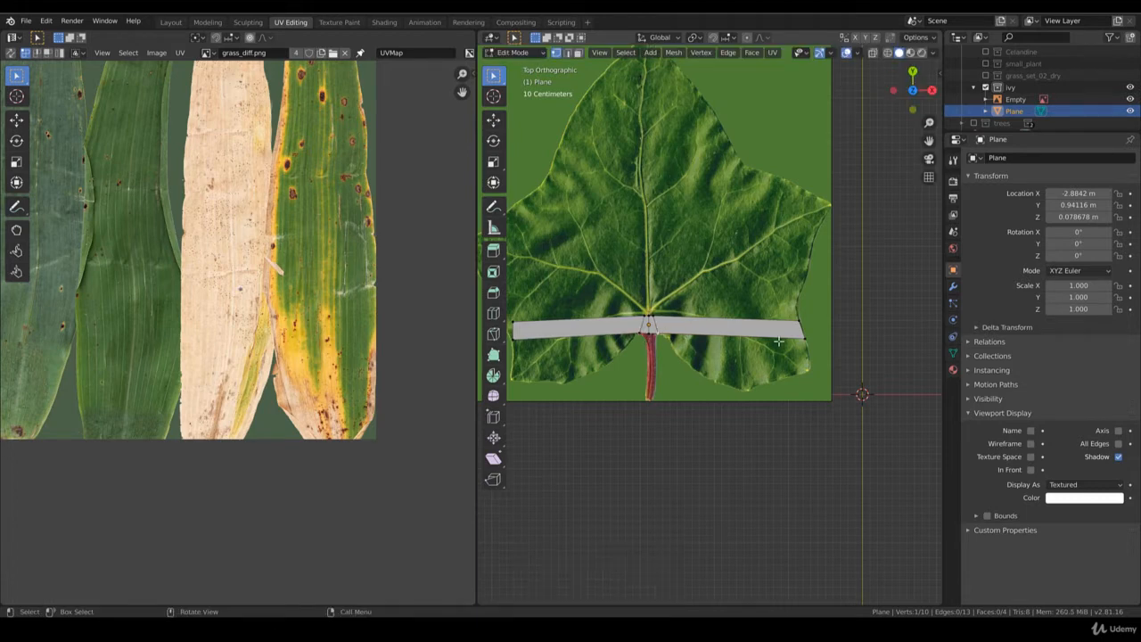
- Extrude the right half's lower edge downward and move its outer vertex about -0.18 m in X and -0.09 m in Y onto the leaf margin
key("e")
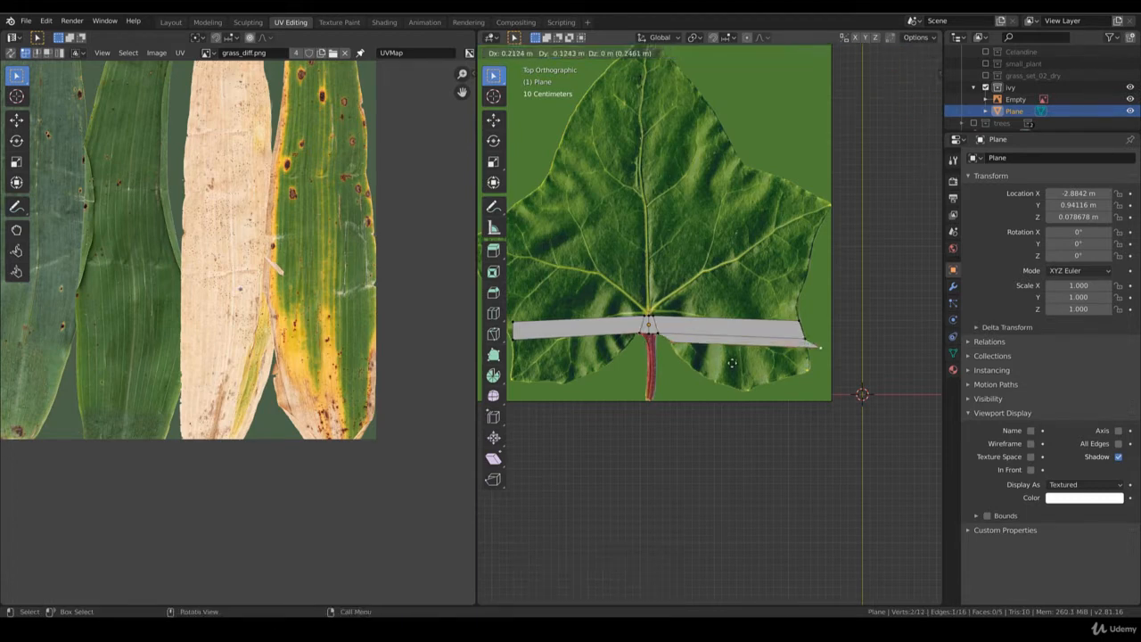
left_click(733, 364)
left_click(824, 352)
key("g")
left_click(810, 363)
- Switch the viewport to wireframe shading and fit the new row's inner vertex to the leaf edge beside the stem
key("z")
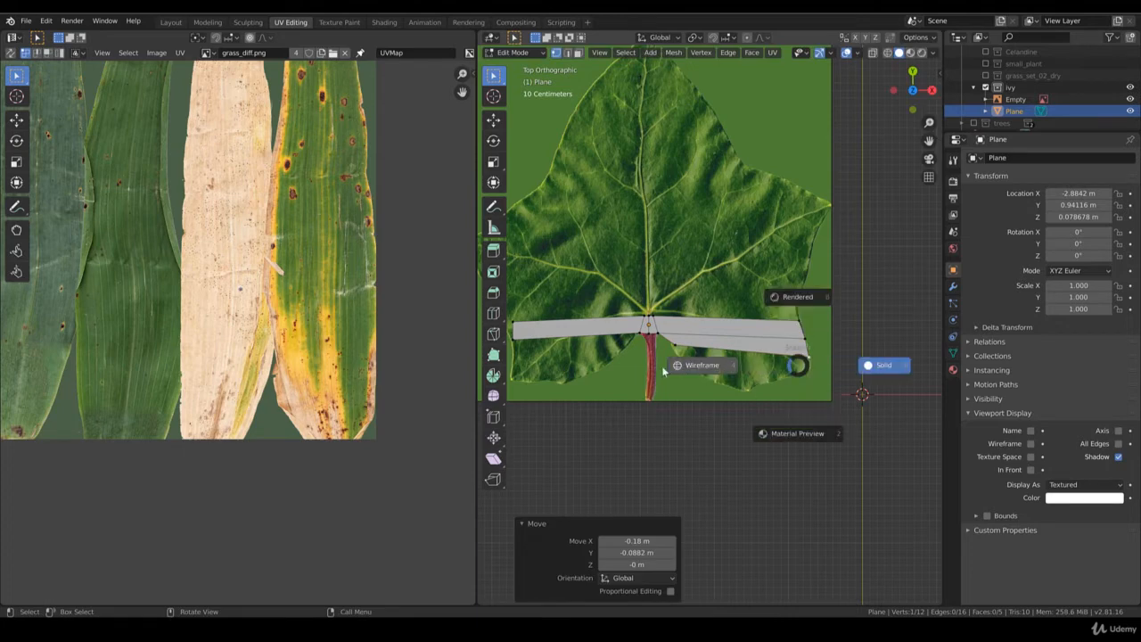
left_click(670, 366)
middle_click_drag(686, 359, 676, 352, "shift")
left_click(650, 328)
scroll(664, 351, "up", 2)
key("g")
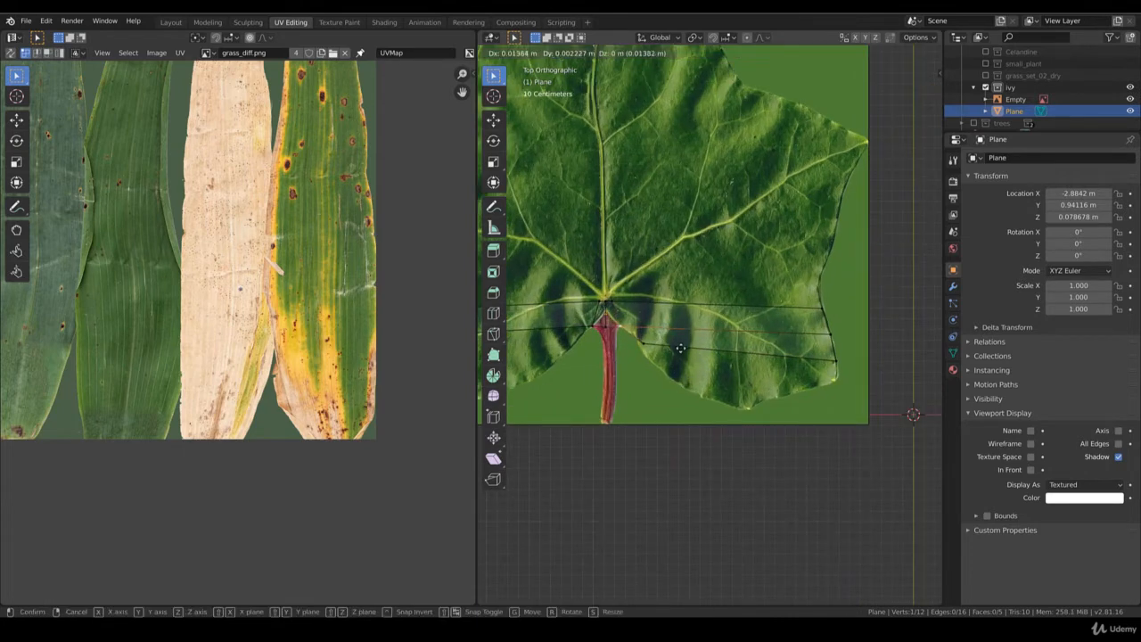
left_click(701, 346)
key("g")
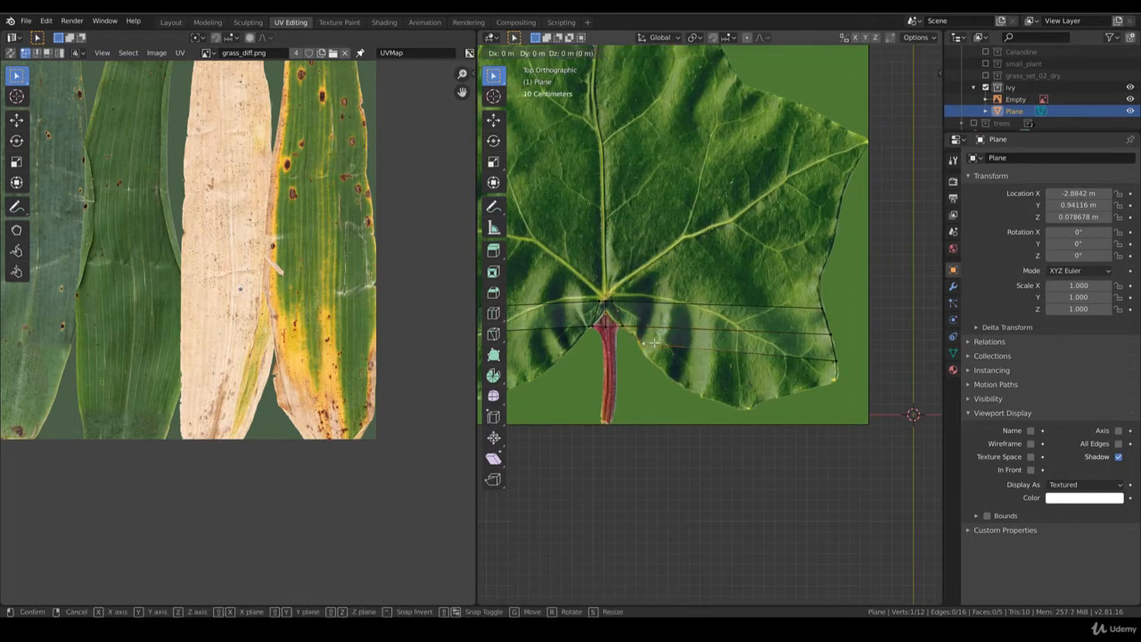
left_click(632, 338)
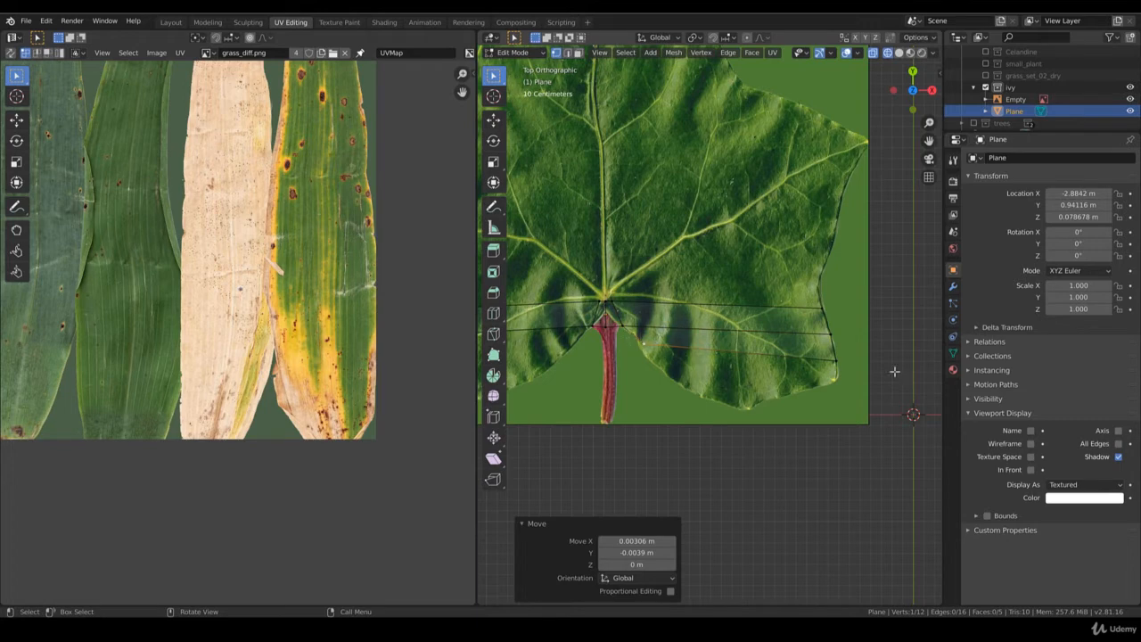
- Extrude the right lobe's lower edge down again and move its outer vertex about -0.33 m in X and 0.014 m in Y
left_click(843, 360, "shift")
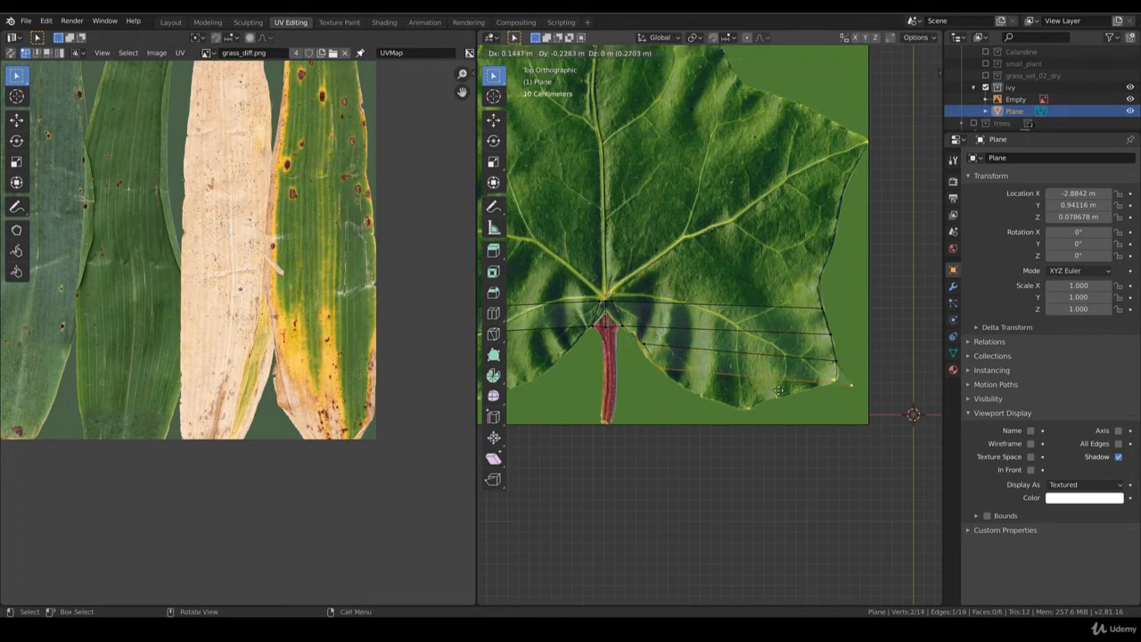
key("e")
left_click(718, 380)
key("alt+a")
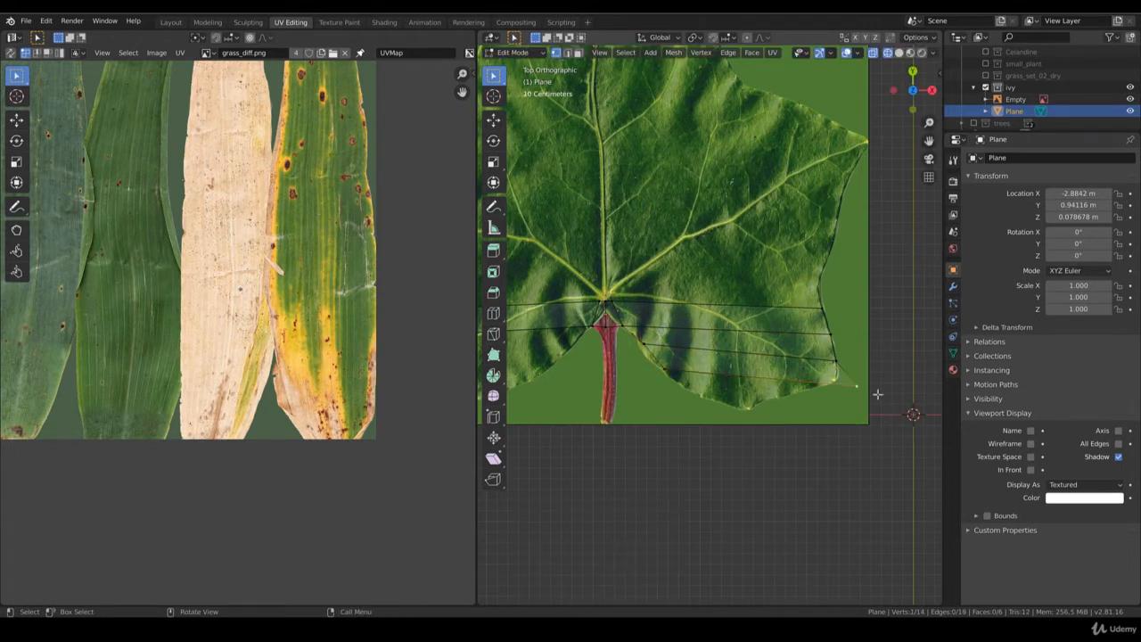
key("g")
left_click(840, 392)
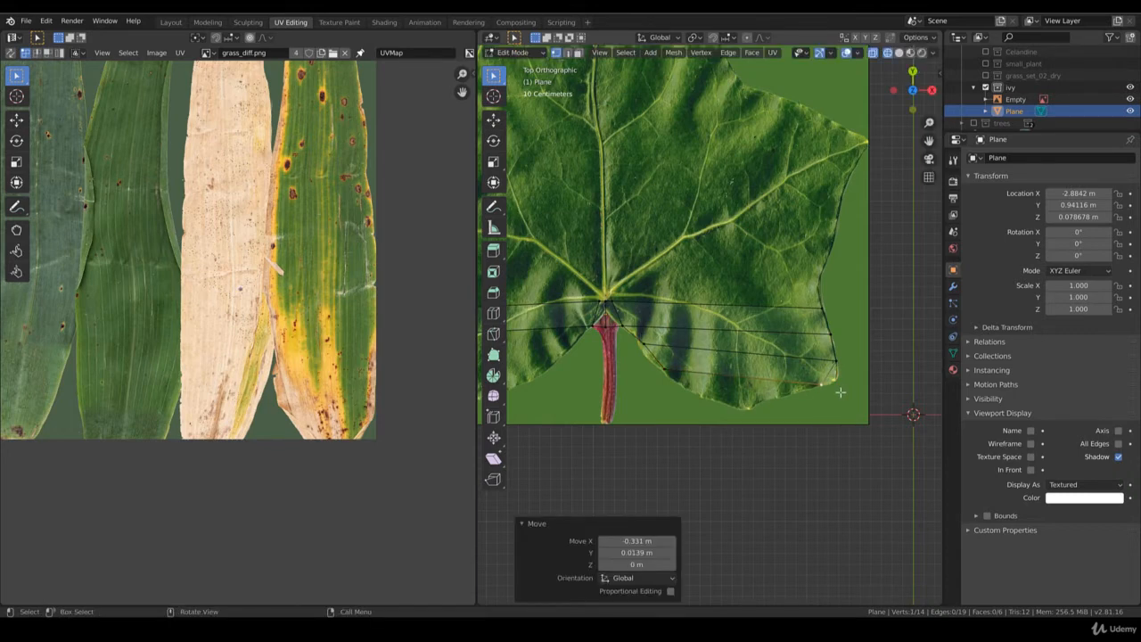
- Add two centred vertical loop cuts through the right lobe
key("ctrl+r")
scroll(731, 322, "up", 1)
left_click(721, 319)
right_click(721, 319)
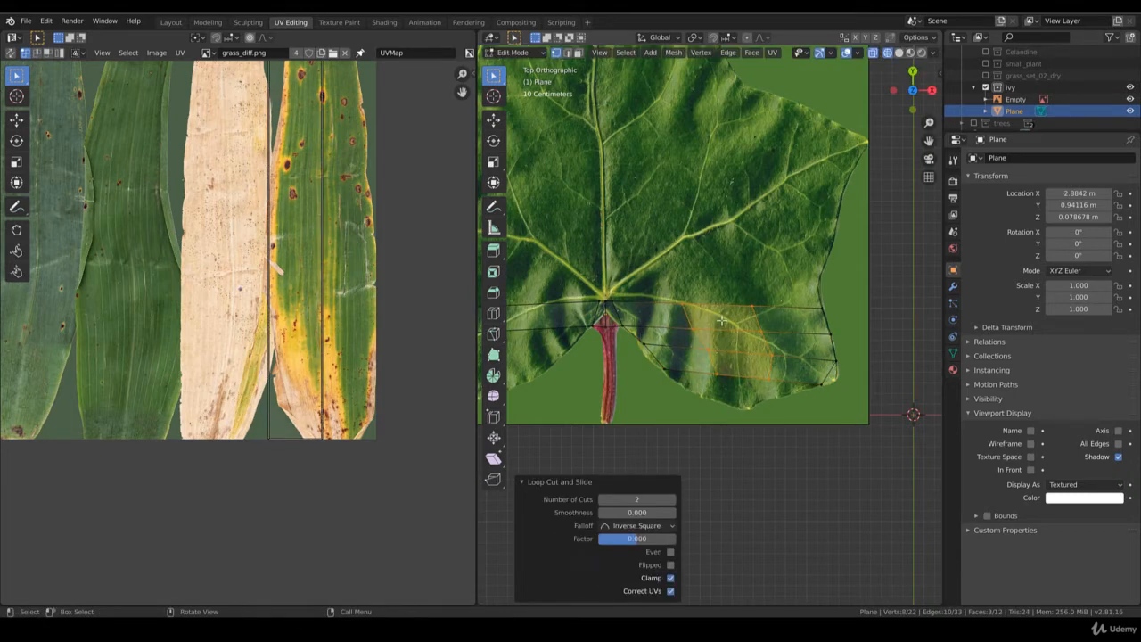
key("alt+a")
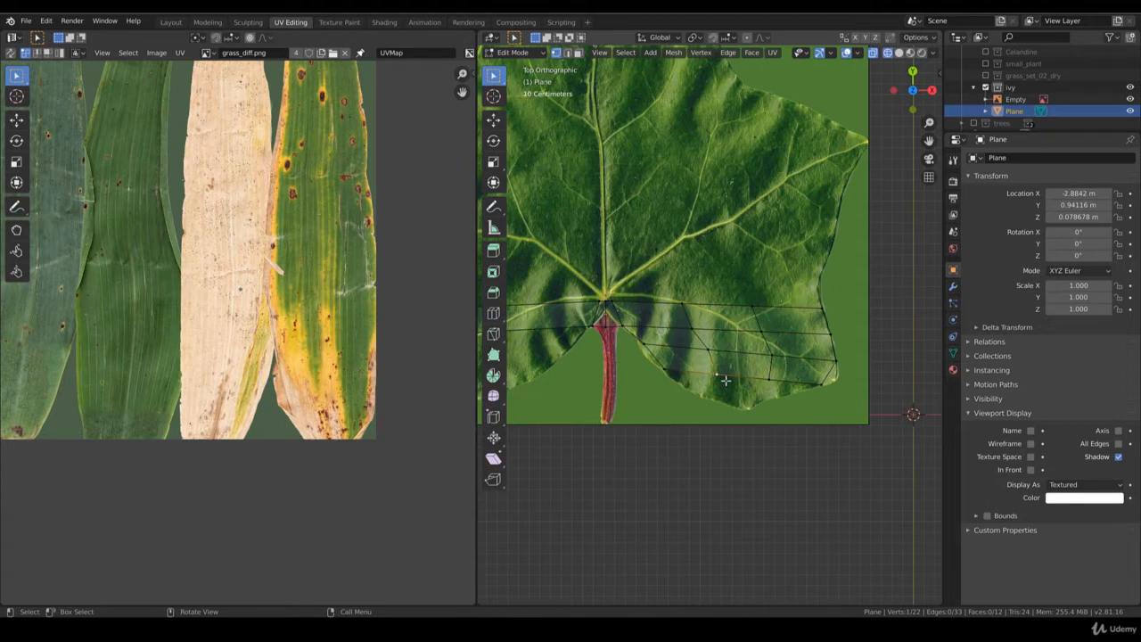
- Move the right lobe's inner bottom loop-cut vertex about 0.21 m down to the leaf edge with smooth proportional editing, size about 0.75
key("g")
right_click(726, 396)
key("g")
scroll(727, 417, "up", 5)
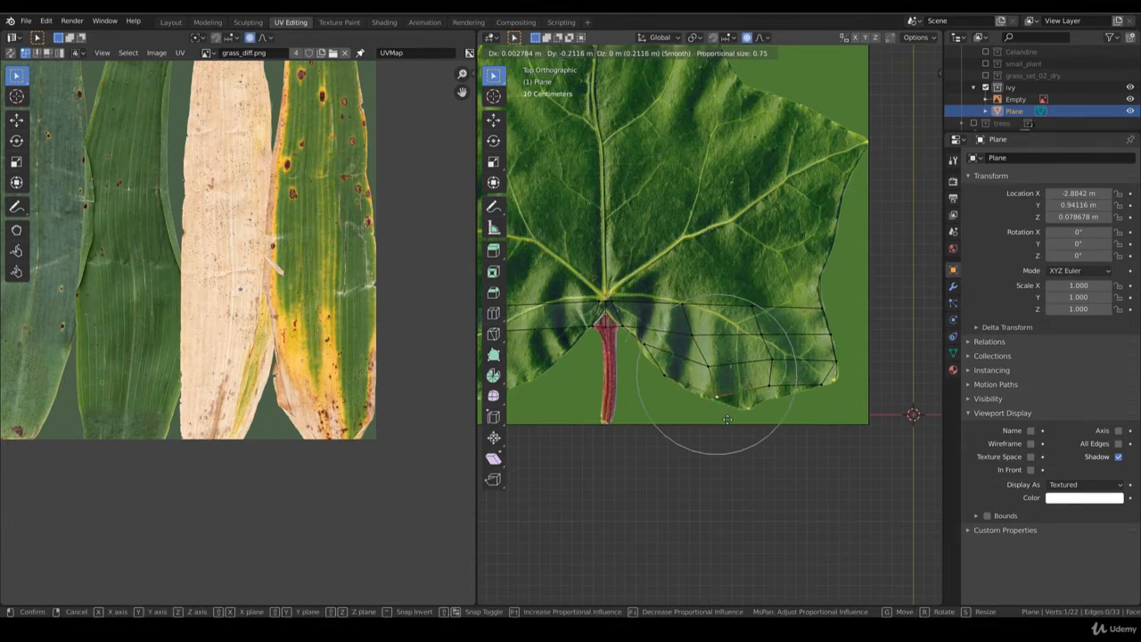
left_click(728, 419)
- Start the Shortcut VUr on-screen key display
key("n")
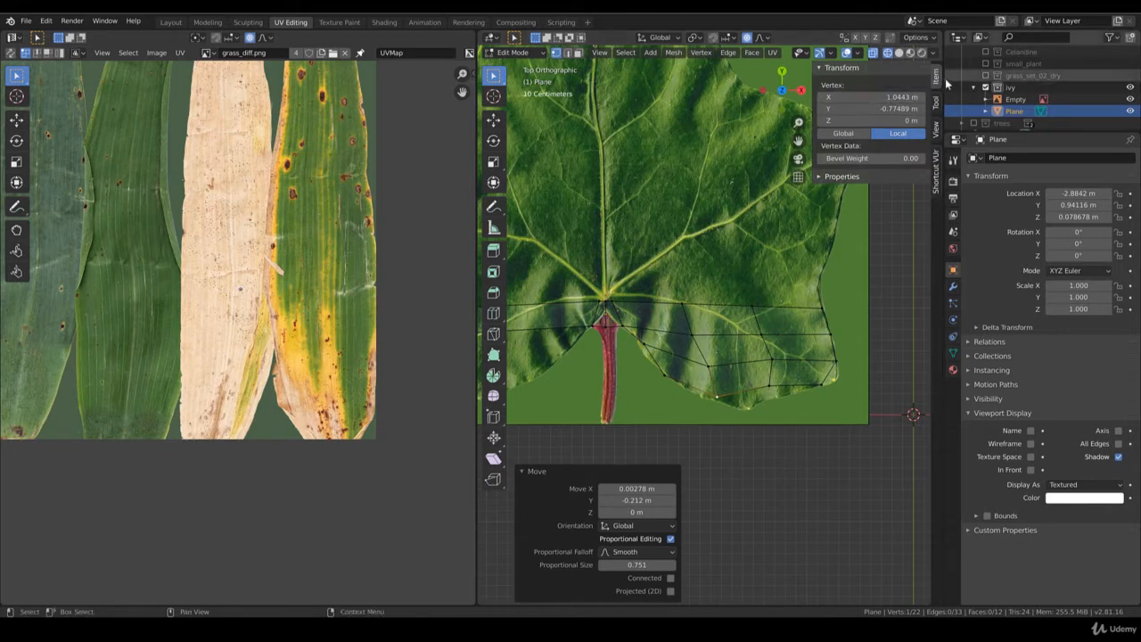
left_click(935, 171)
left_click(876, 85)
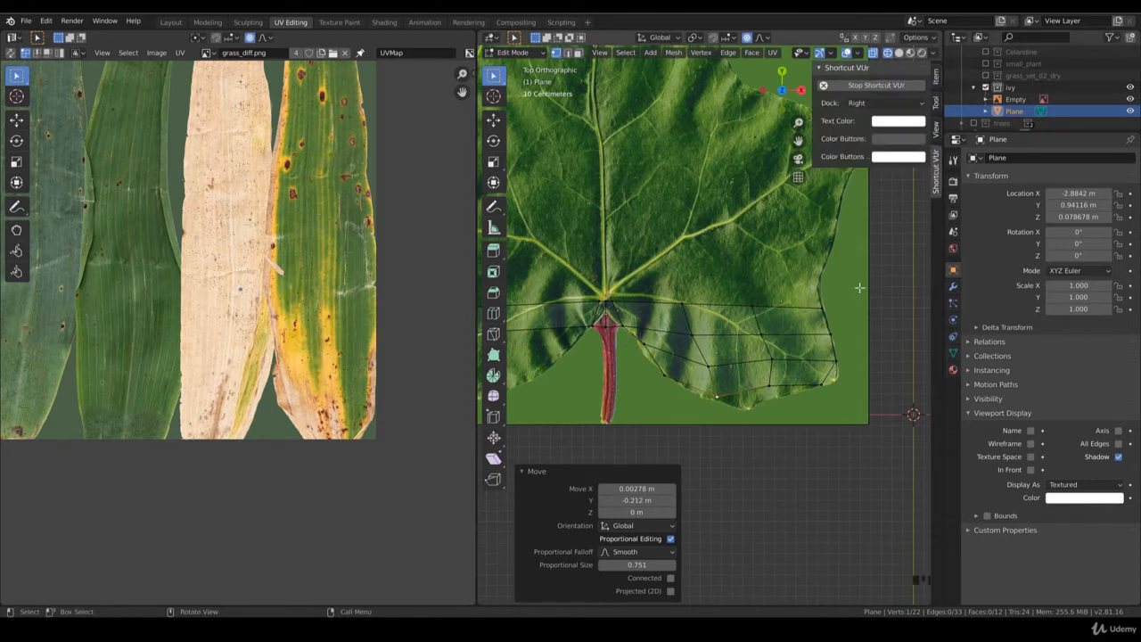
key("n")
- Fit the right lobe's bottom vertices to the leaf edge, moving the outer corner about 0.145 m in X and 0.028 m in Y with proportional size 0.218
left_click(776, 393)
key("g")
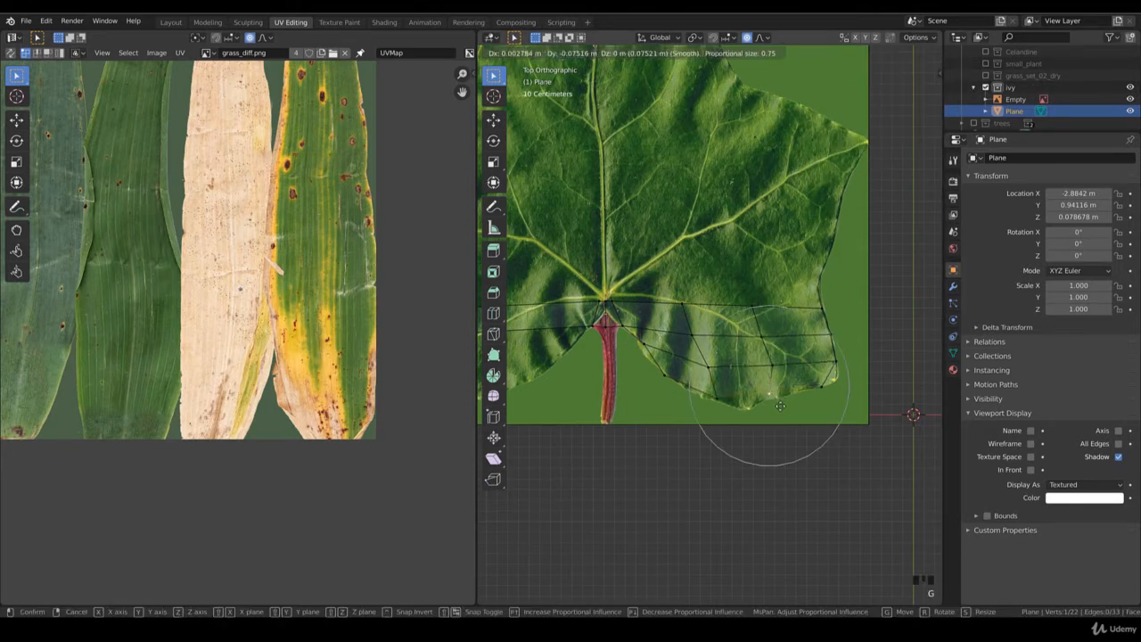
scroll(822, 391, "up", 8)
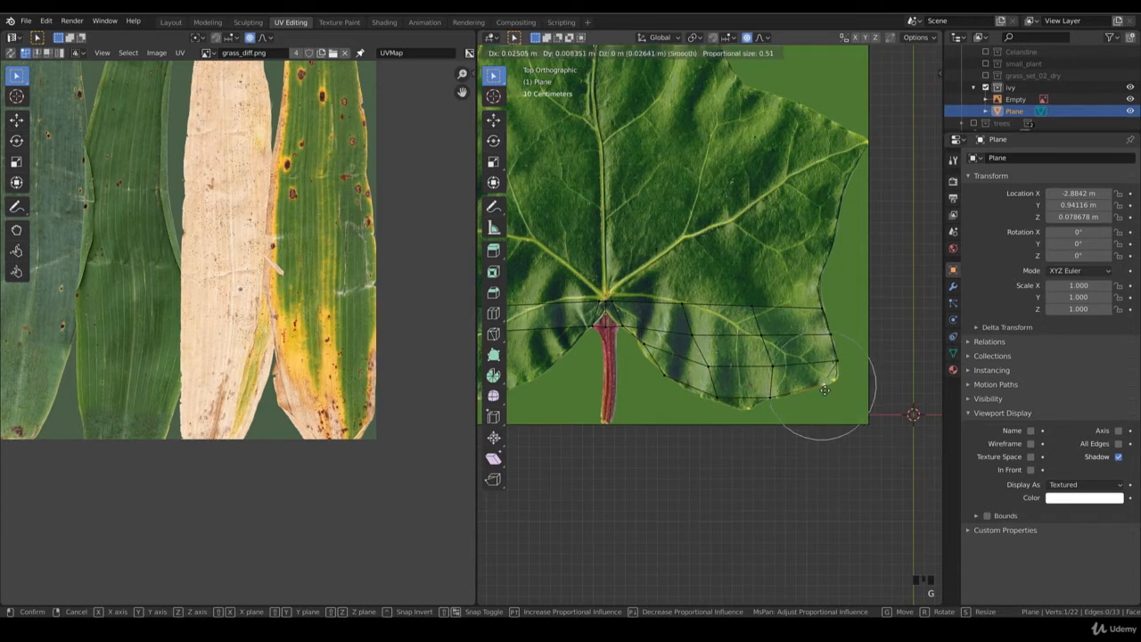
left_click(837, 388)
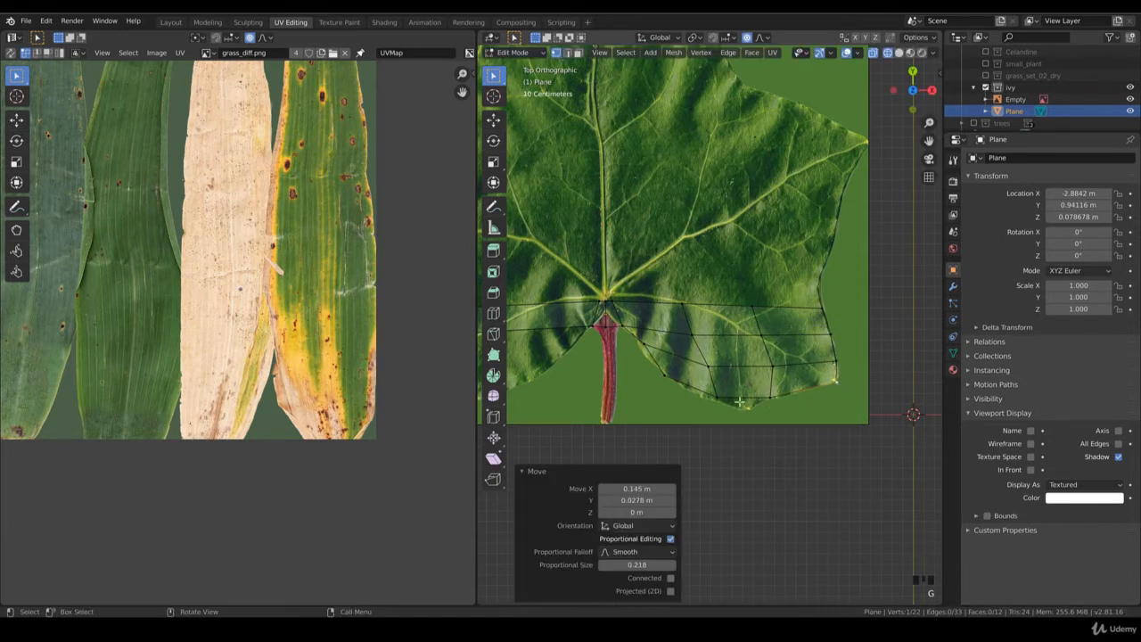
middle_click_drag(719, 393, 777, 375, "shift")
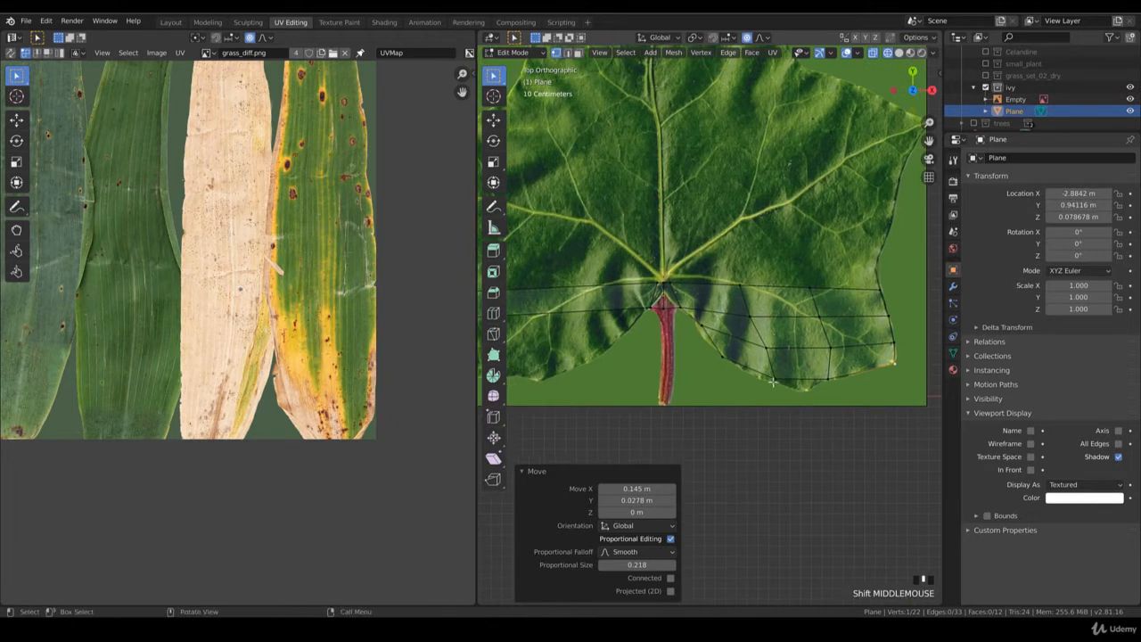
key("g")
left_click(782, 386)
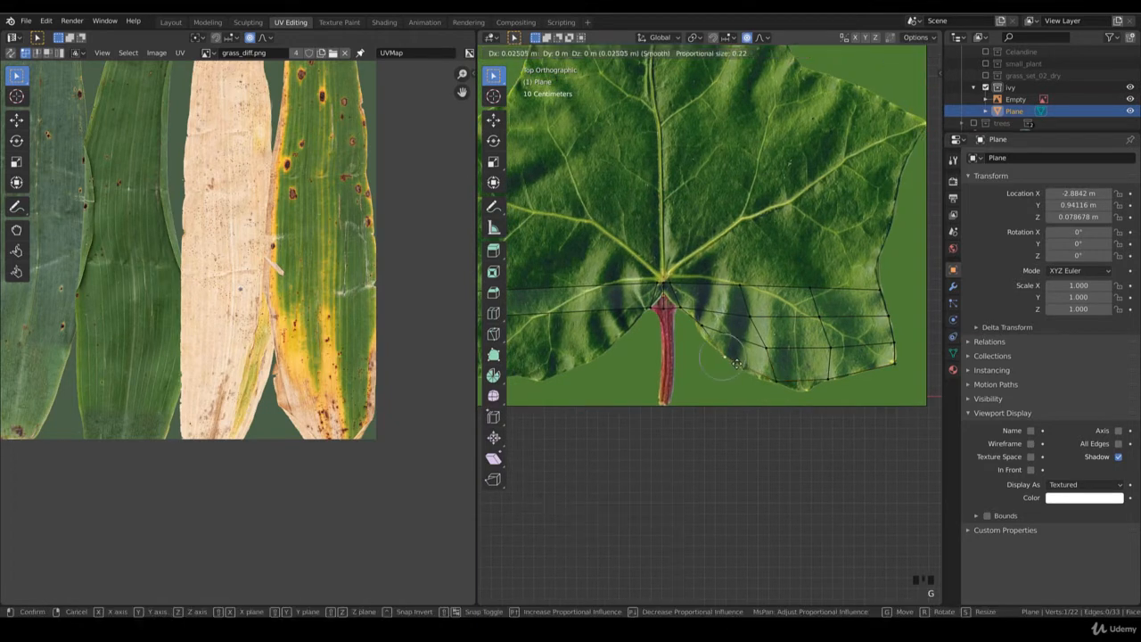
- Extrude the left half's lower edge downward and bring its outer vertex in onto the leaf's left margin
scroll(638, 344, "down", 2)
middle_click_drag(638, 344, 705, 344, "shift")
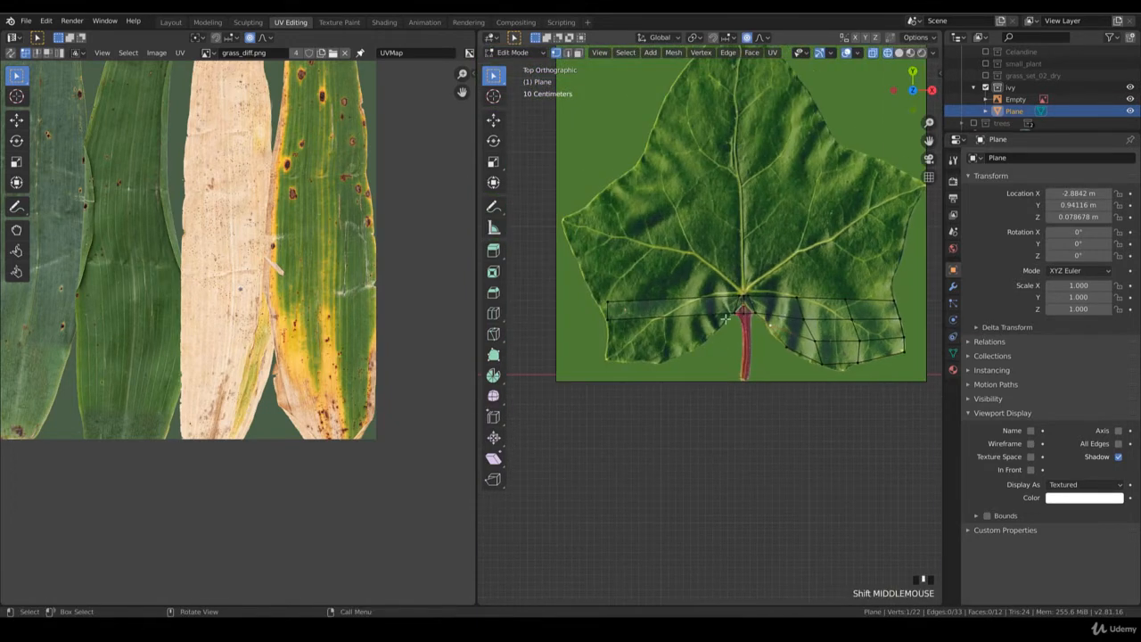
left_click(737, 313)
left_click(609, 320, "shift")
key("e")
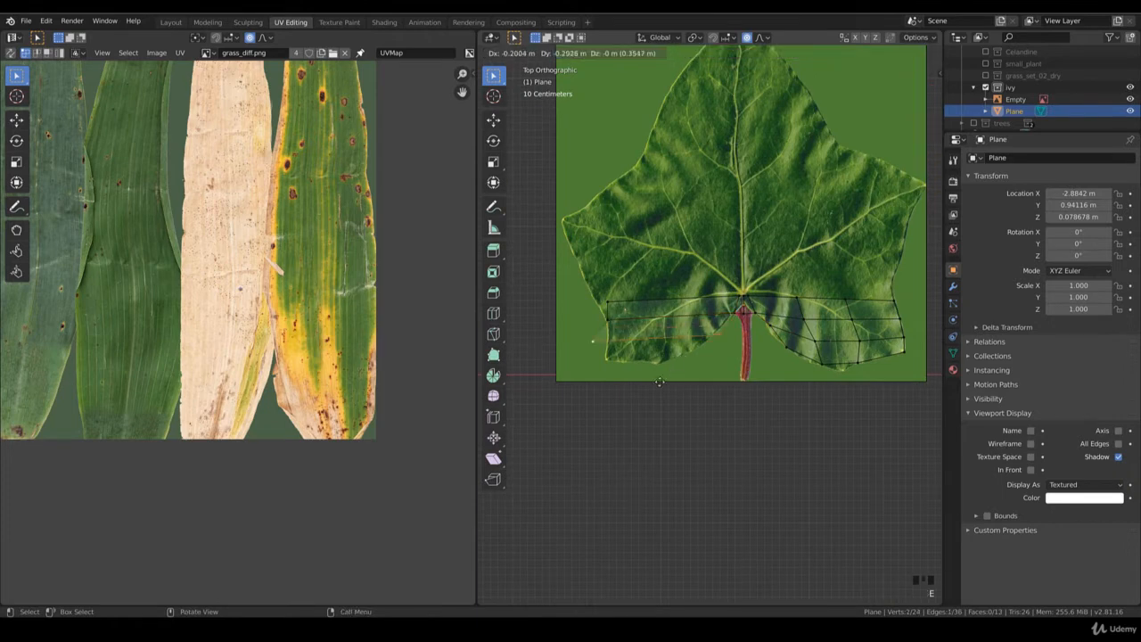
left_click(652, 382)
left_click(580, 347)
key("g")
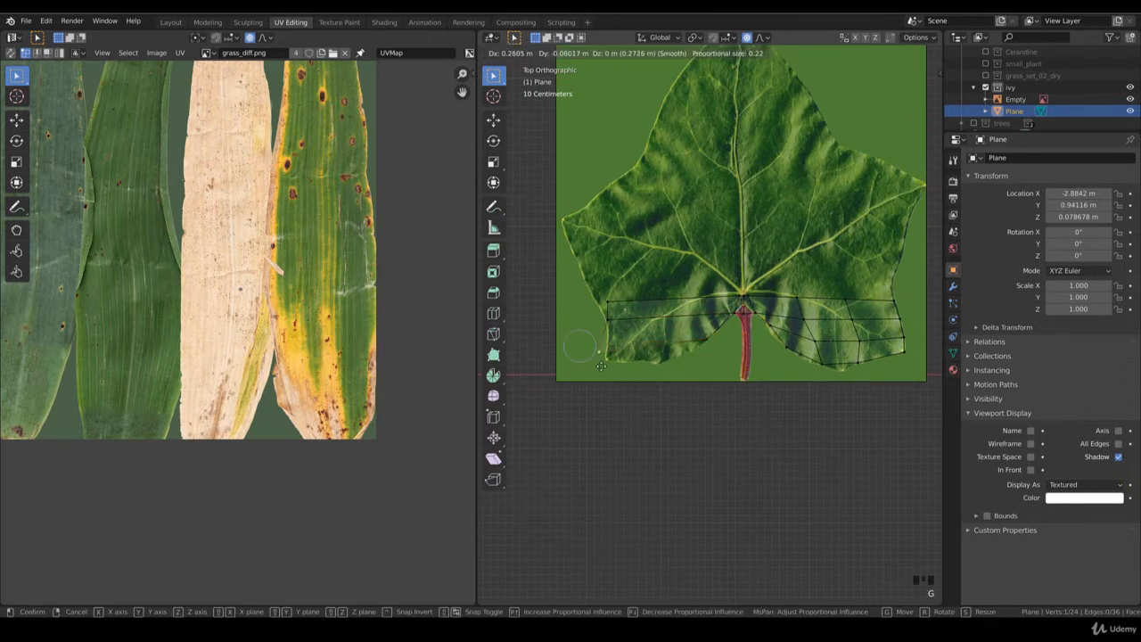
left_click(608, 357)
- Extrude the left lobe's lower edge down again and move its inner vertex about -0.39 m in X and -0.04 m in Y
left_click(710, 343, "shift")
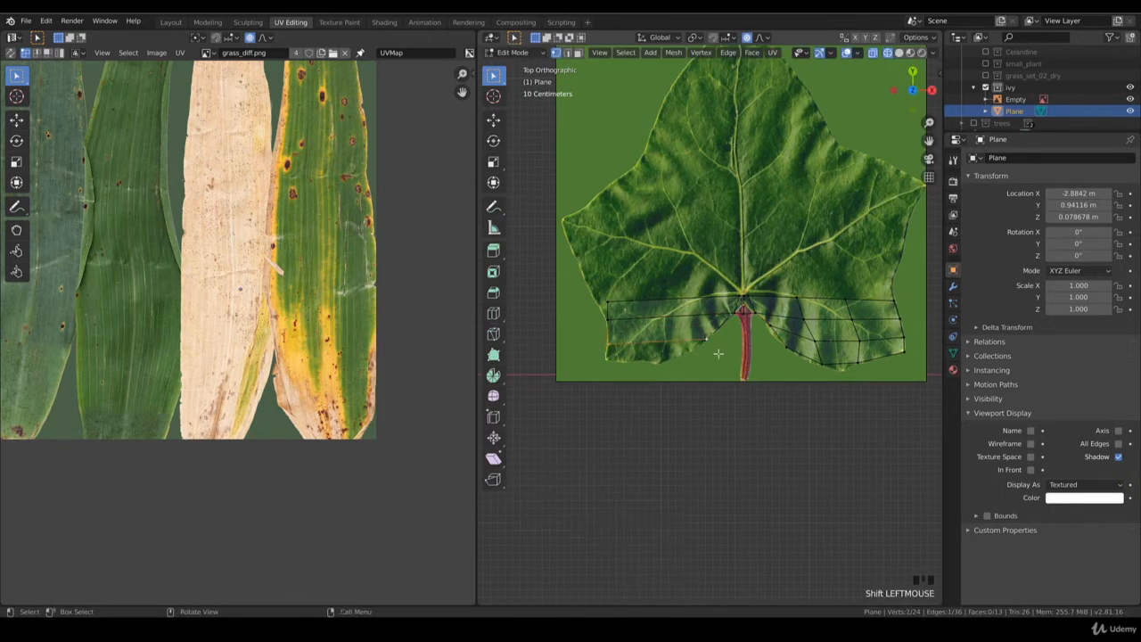
key("e")
left_click(716, 365)
left_click(705, 355)
key("g")
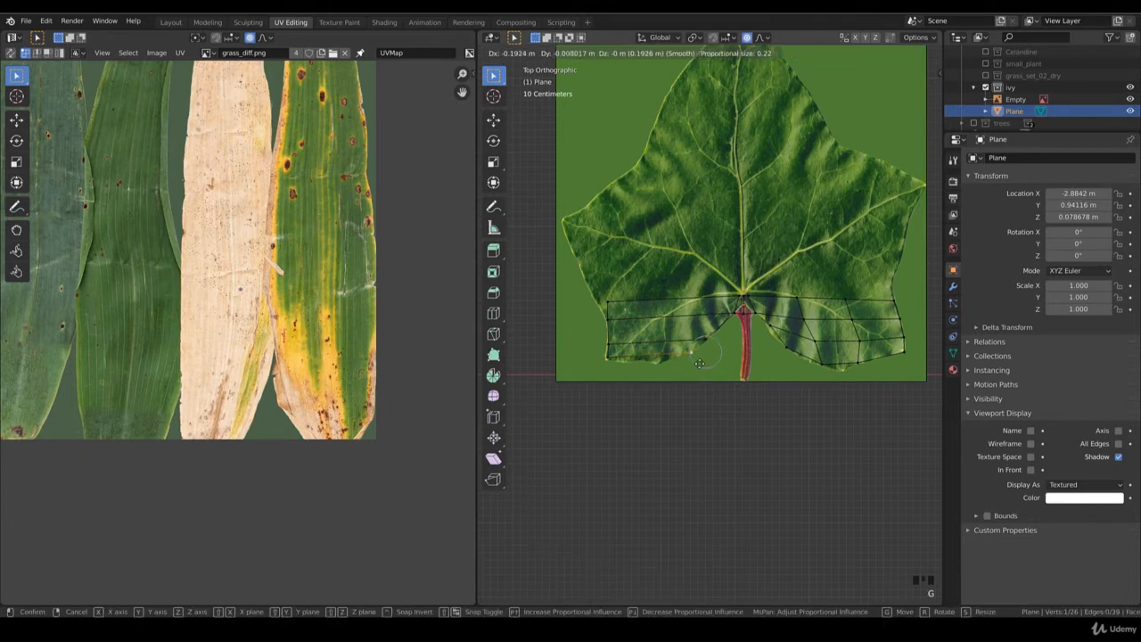
left_click(690, 365)
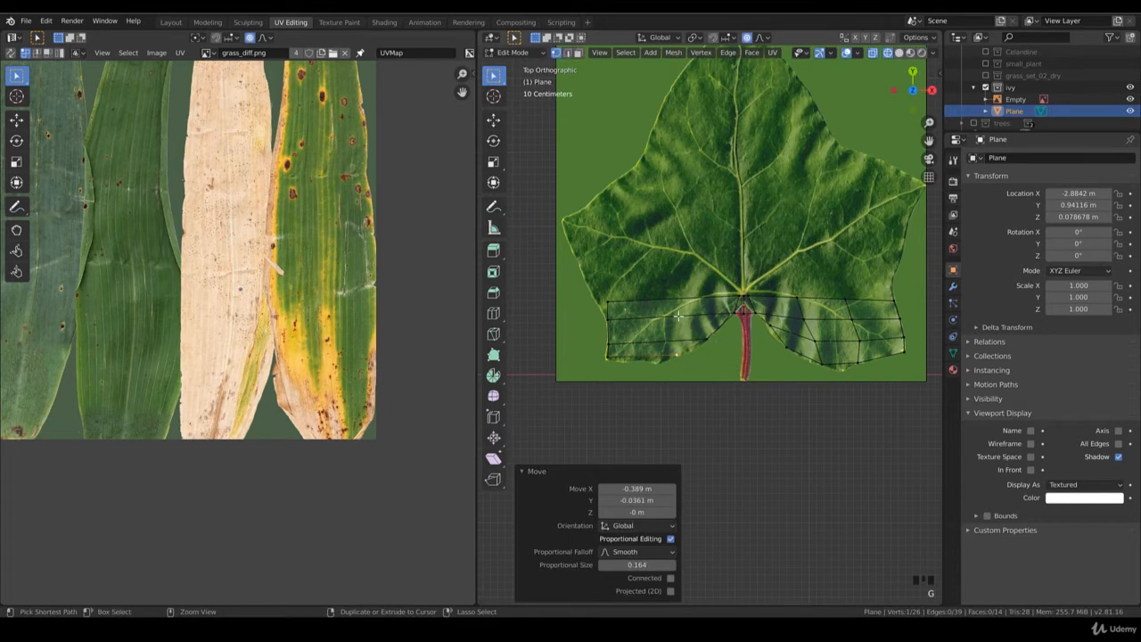
- Add two centred vertical loop cuts through the left lobe
key("ctrl+r")
left_click(682, 325)
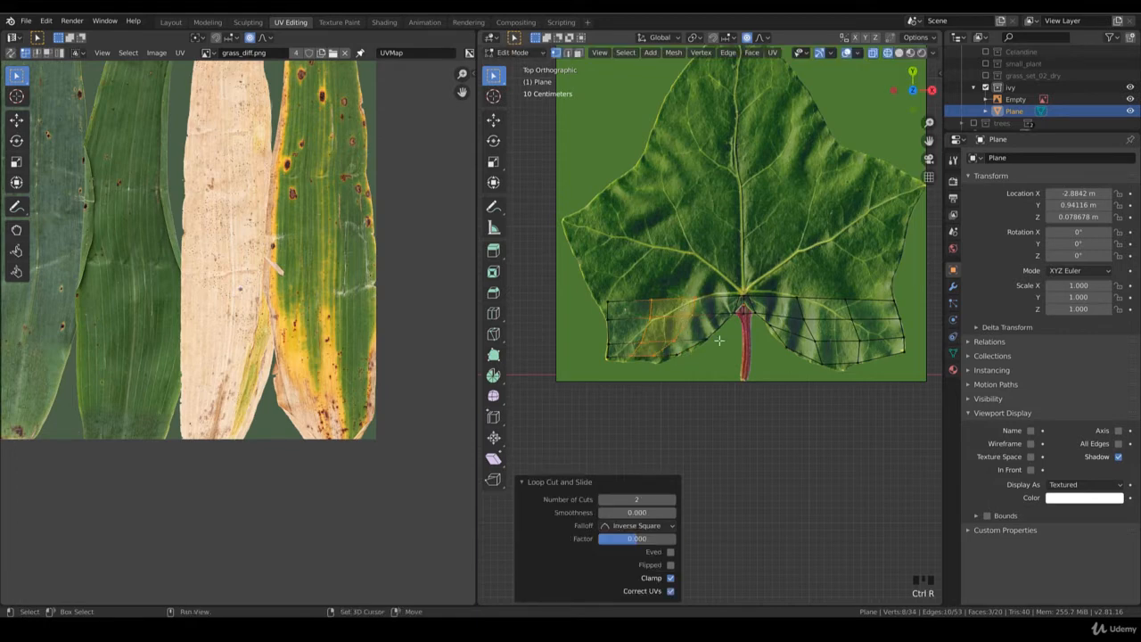
scroll(675, 349, "up", 2)
- Pull the left lobe's bottom vertices onto the leaf edge, the two outer ones down by about 0.06 m and 0.07 m
left_click(647, 348)
key("g")
left_click(663, 367)
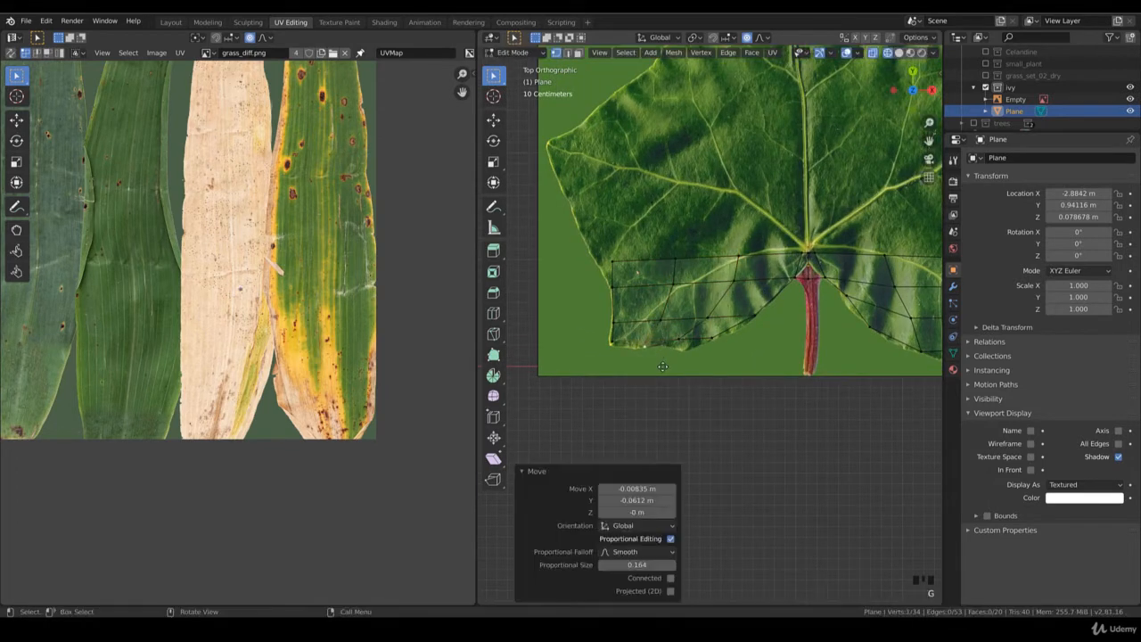
left_click(686, 351)
key("g")
left_click(702, 347)
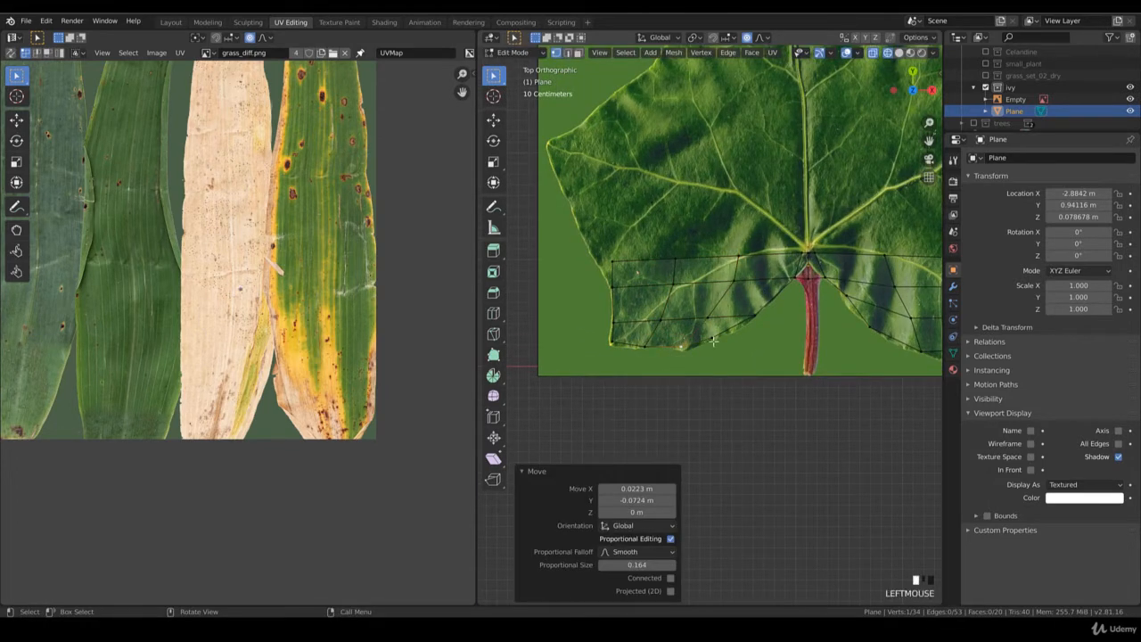
left_click(714, 340)
key("g")
left_click(718, 341)
- Move the strip's upper-left corner vertex outward onto the leaf's left margin
left_click(613, 261)
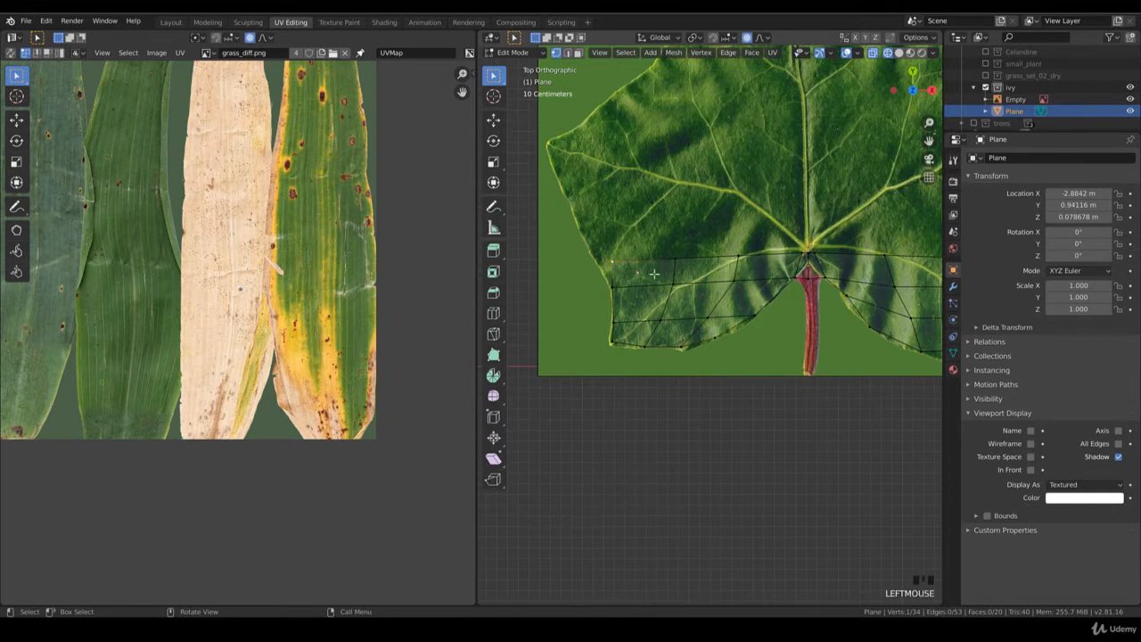
key("g")
left_click(628, 272)
- Select the mesh's whole top row of vertices and extrude it about -0.06 m in X and 0.2 m in Y
scroll(764, 252, "down", 2)
middle_click_drag(764, 252, 645, 269, "shift")
key("b")
left_click_drag(827, 300, 518, 271)
scroll(664, 308, "down", 2)
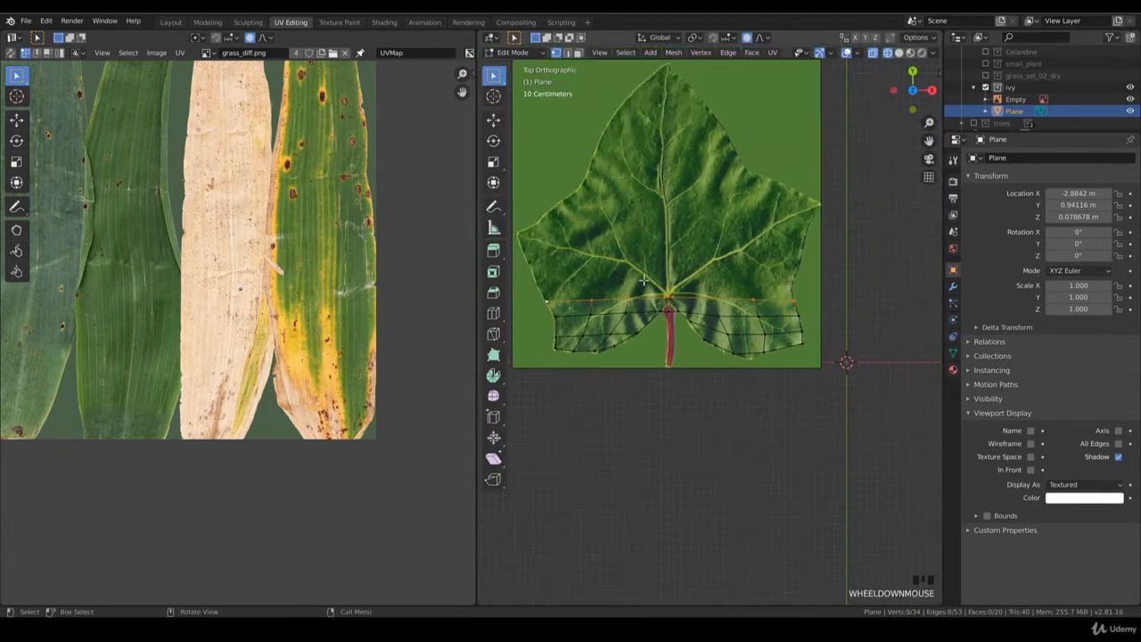
key("e")
left_click(790, 355)
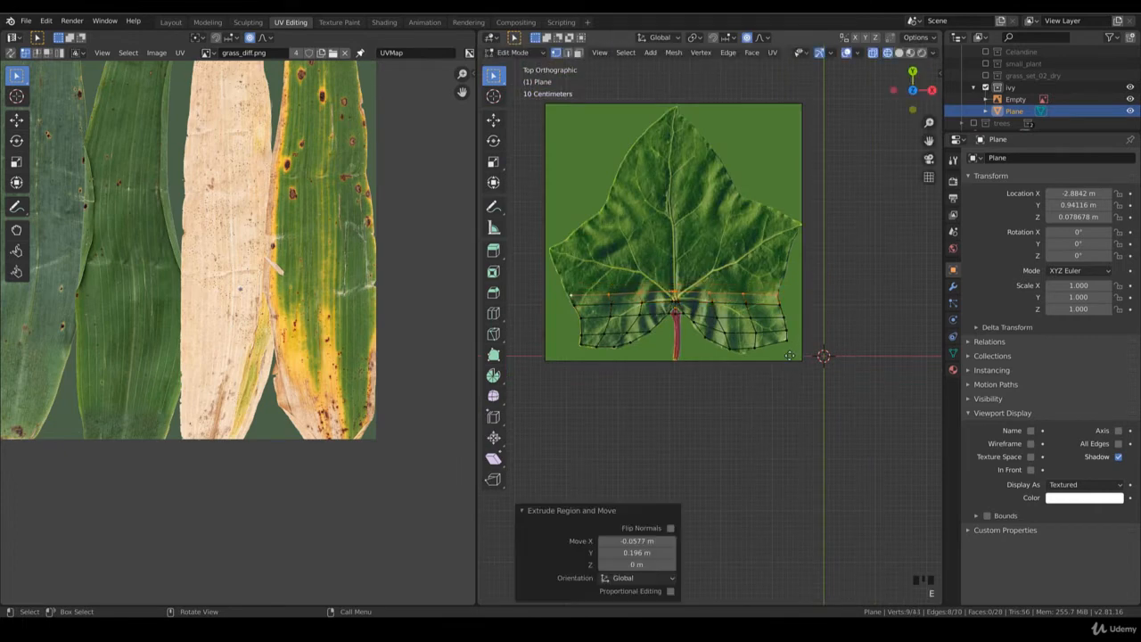
- Move the new top row's left end vertex about -0.05 m along X to the leaf margin
left_click(581, 294)
key("g")
key("x")
left_click(592, 292)
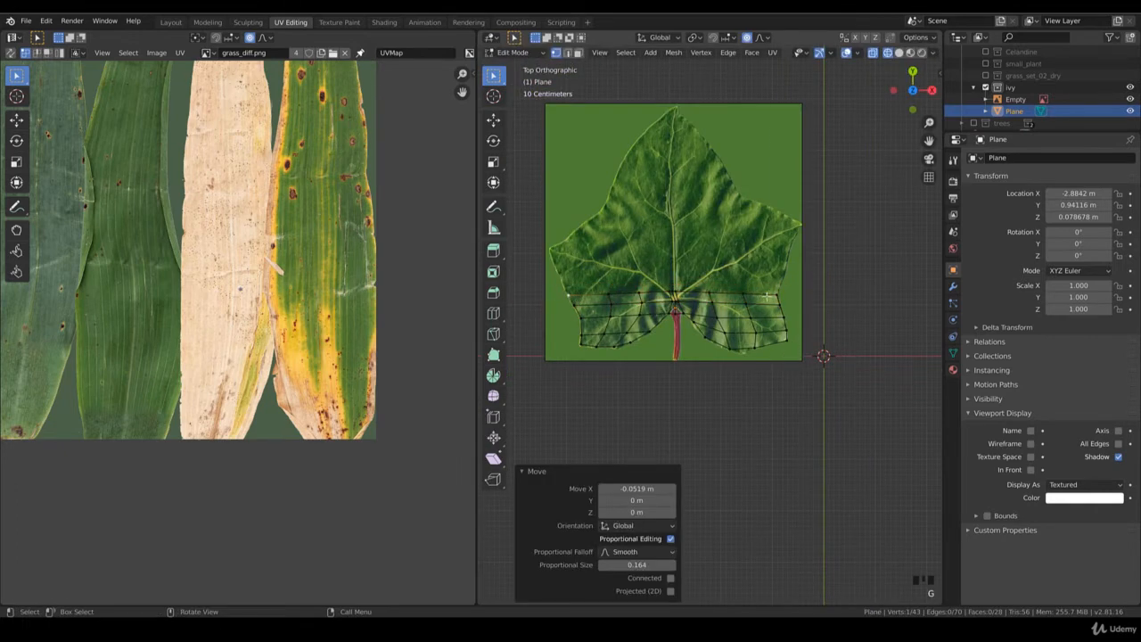
- Select the top row of vertices and extrude it about 0.06 m in X and 0.47 m in Y
key("b")
left_click_drag(789, 299, 553, 245)
key("e")
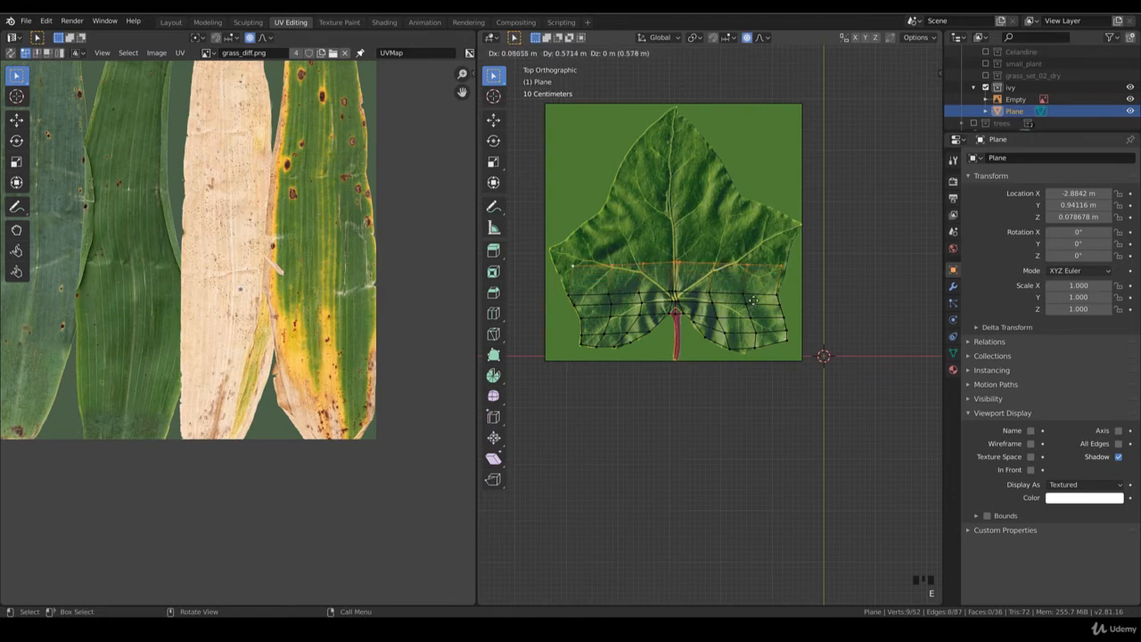
left_click(753, 305)
key("s")
key("x")
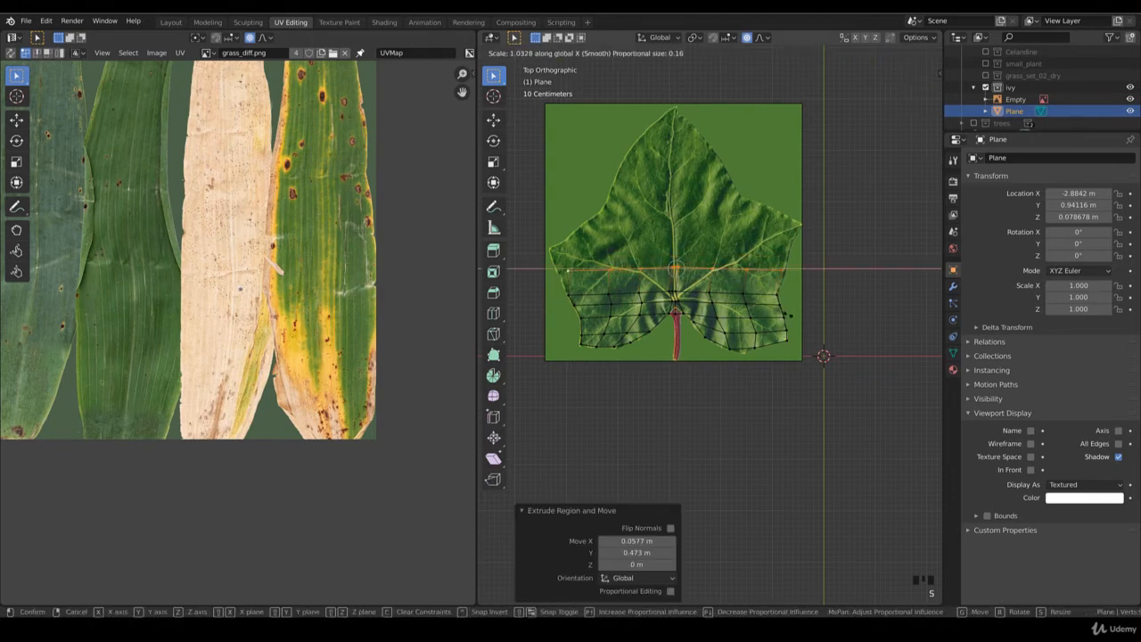
key("Escape")
- Turn off proportional editing, scale the top row about 1.06 along X, and move it about -0.07 m in X and 0.02 m in Y
key("o")
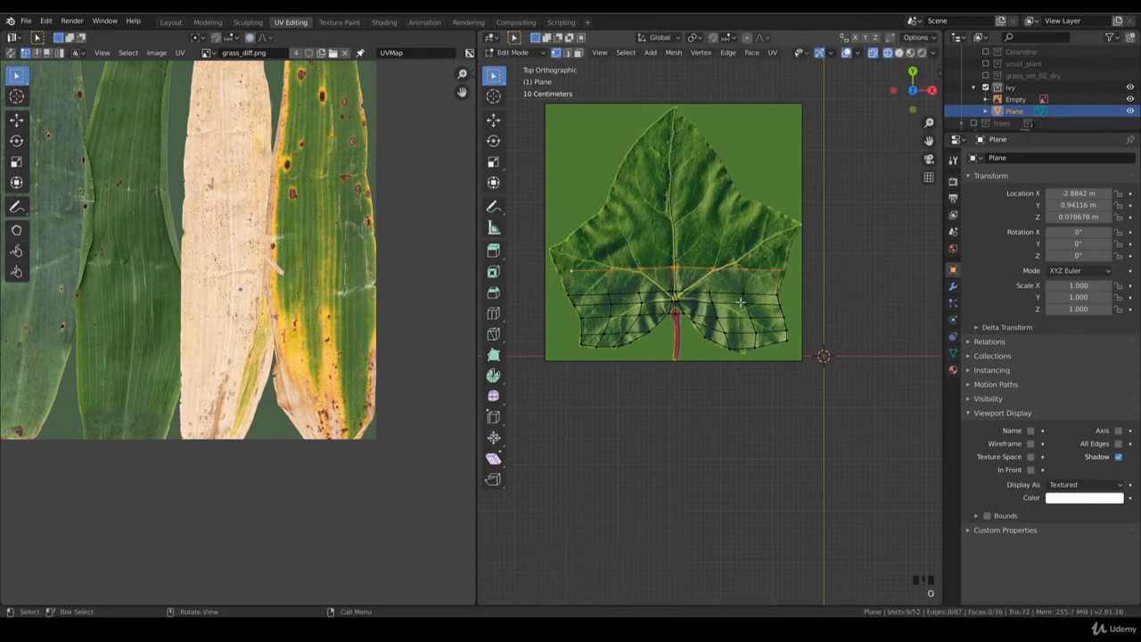
middle_click_drag(737, 308, 751, 325, "shift")
key("s")
key("x")
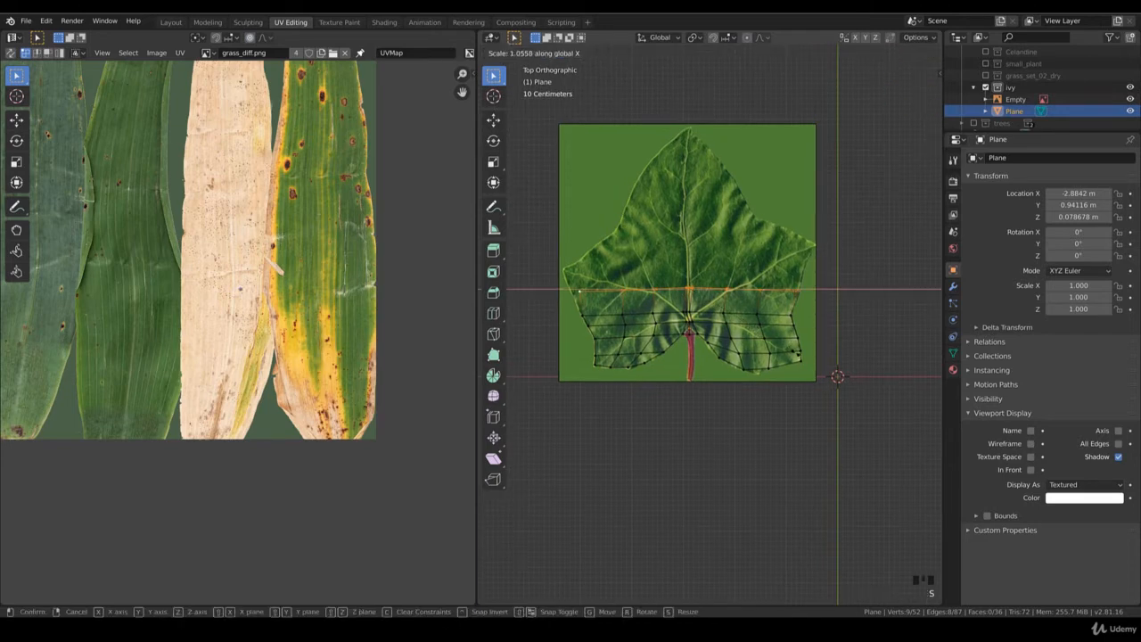
left_click(797, 354)
key("g")
left_click(762, 348)
- Extrude the top row up to the left lobe's tip, scale it 1.047 along X, and nudge it to fit the leaf's width
key("e")
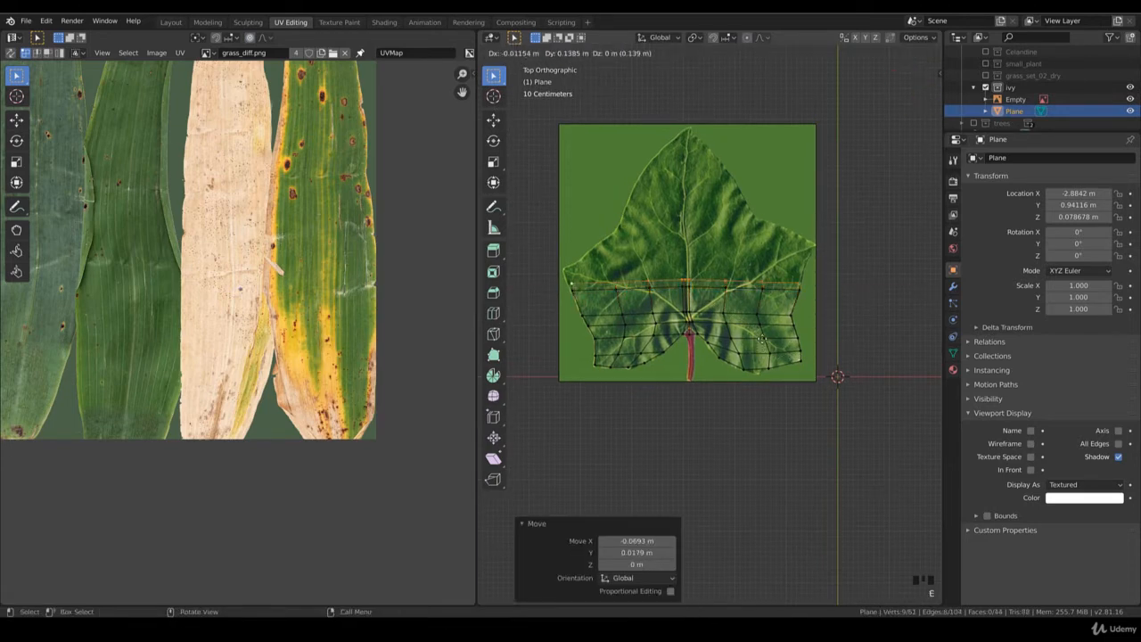
left_click(762, 333)
key("s")
key("x")
left_click(764, 335)
key("g")
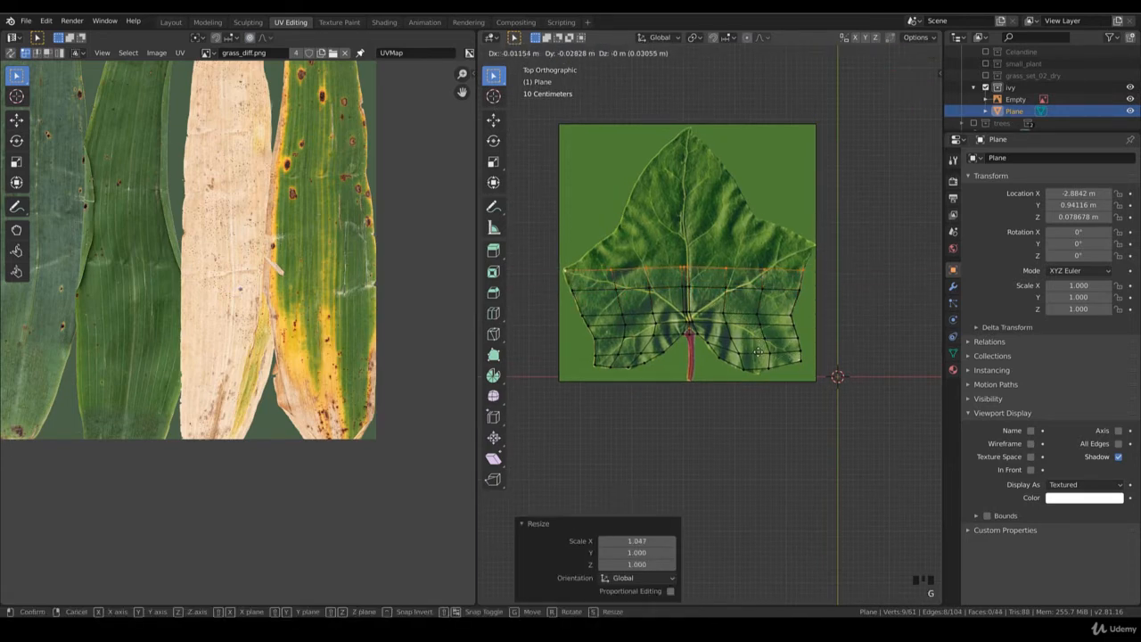
left_click(760, 354)
- Extrude the row about 0.03 m in X and 0.16 m in Y, then narrow it along X and nudge it to fit the leaf
key("e")
left_click(760, 354)
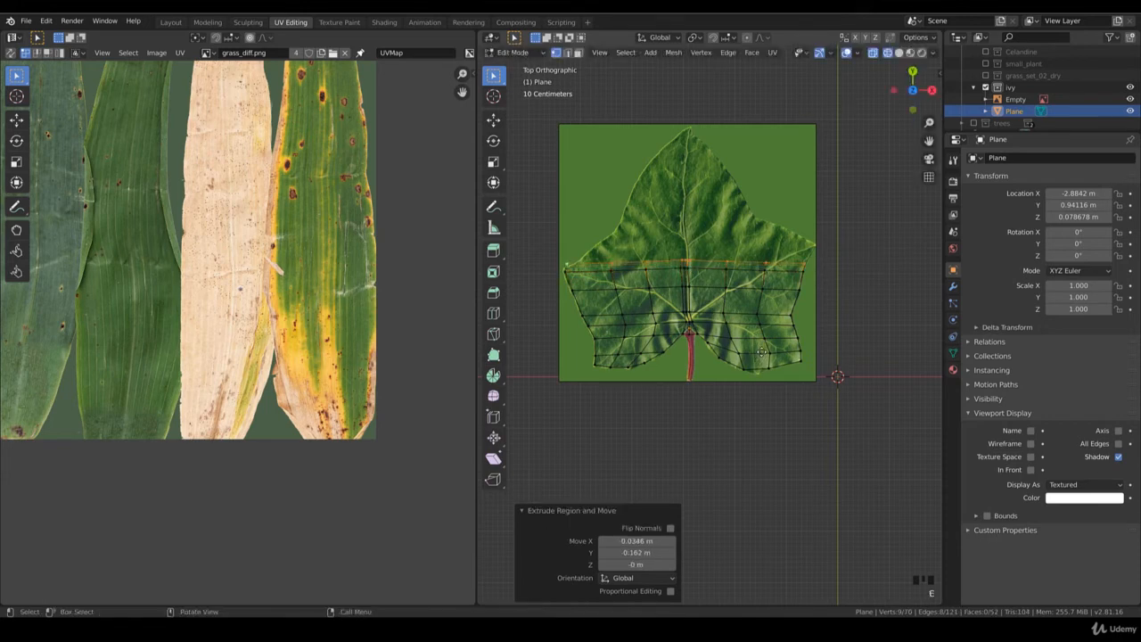
key("s")
key("x")
left_click(776, 353)
key("g")
left_click(780, 351)
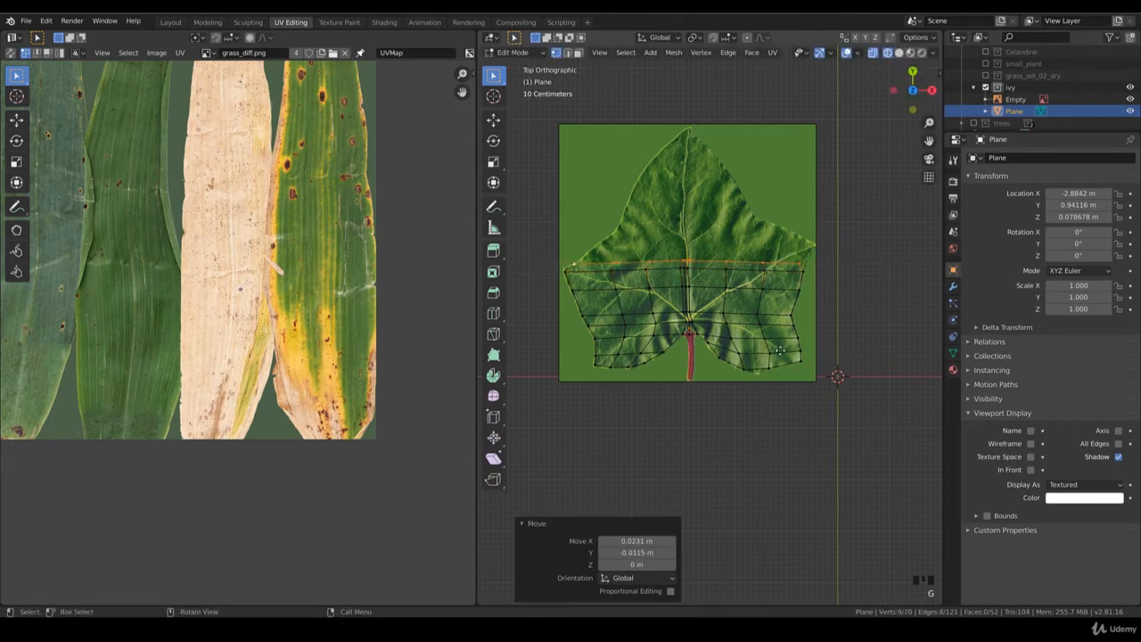
- Move the top row's right end vertex about 0.09 m in X toward the leaf's right margin
left_click(805, 265)
key("g")
left_click(810, 264)
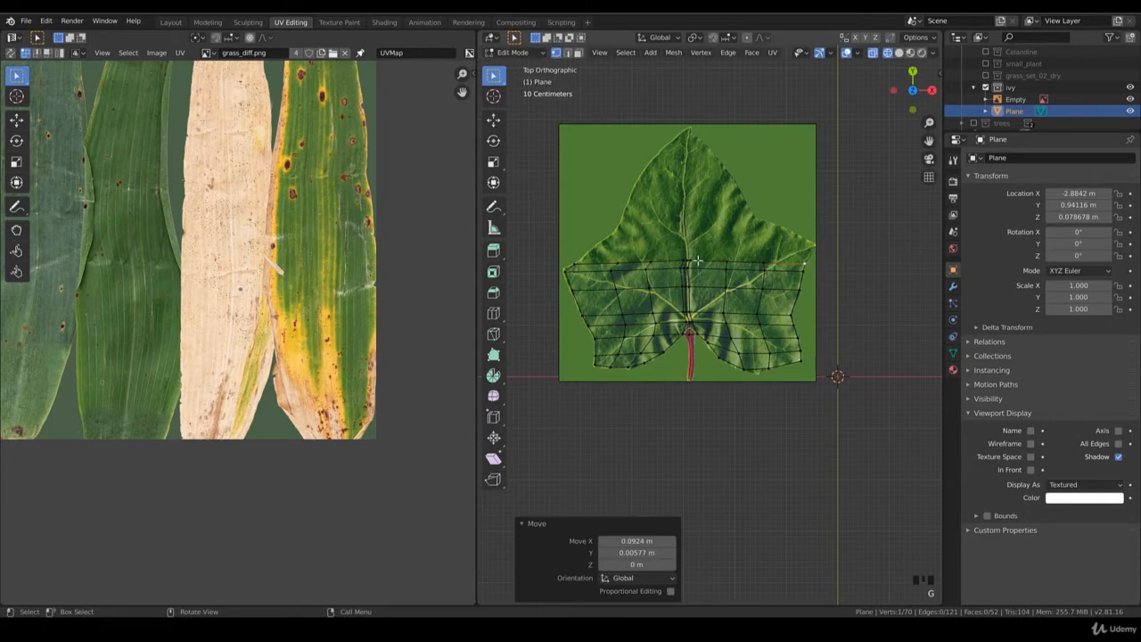
- Align the three central vertices of each of the top two rows with the leaf's midrib
scroll(696, 265, "up", 2)
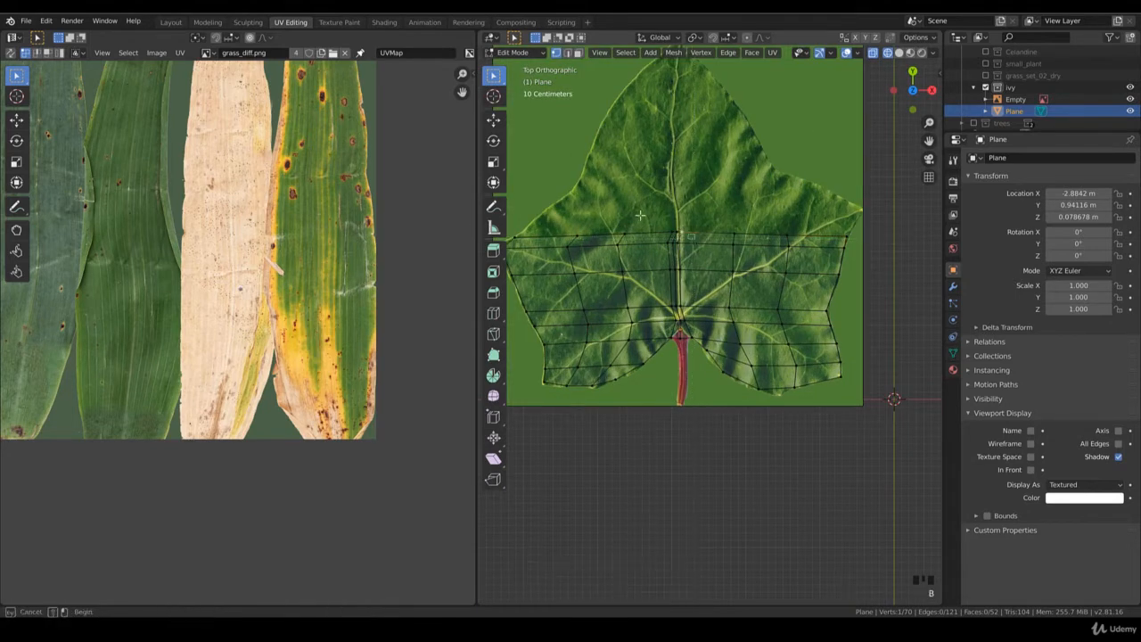
left_click(702, 235)
key("g")
left_click(706, 236)
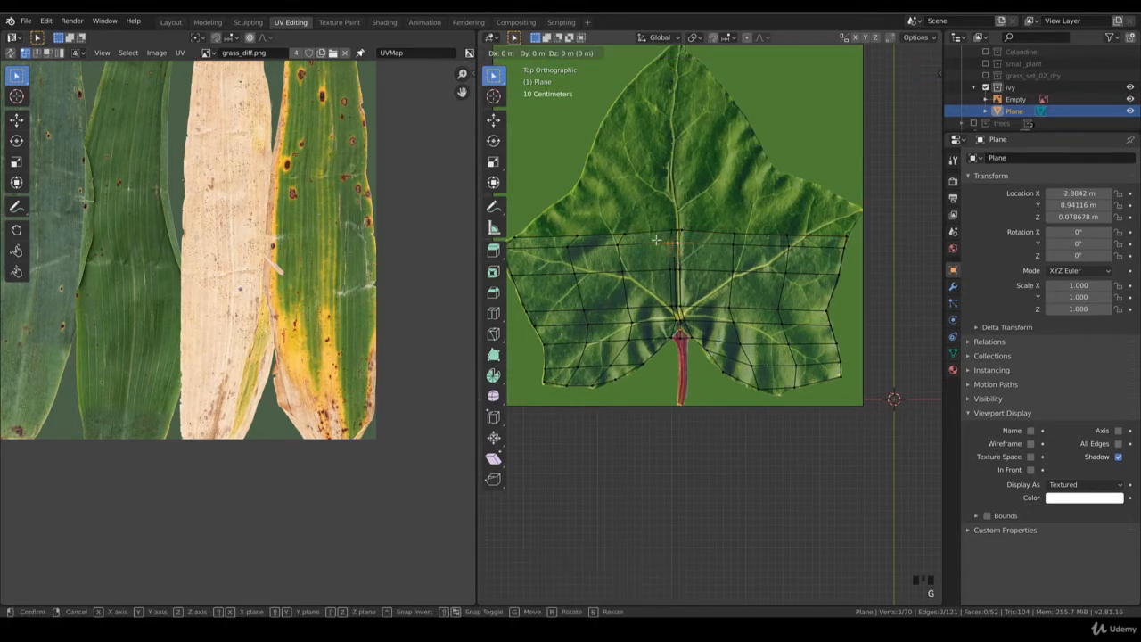
left_click(665, 271)
- Shift the three central vertices of the next two rows down along X onto the midrib, by about 0.03 m and 0.04 m
key("b")
left_click_drag(691, 257, 658, 286)
key("g")
key("x")
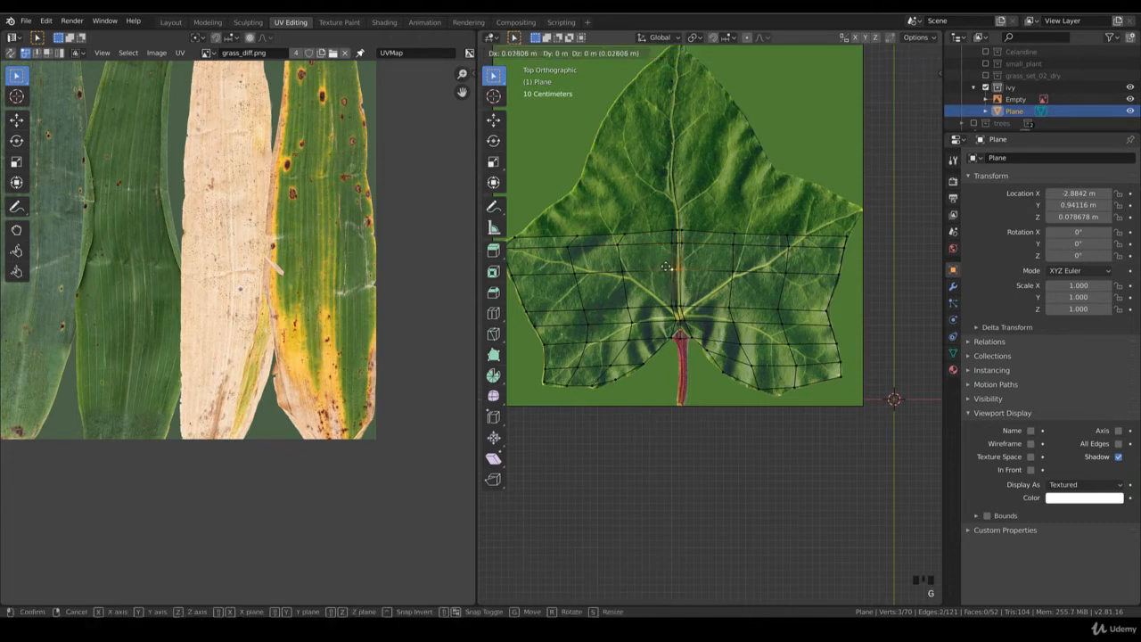
left_click(666, 266)
left_click(679, 305)
key("b")
left_click(656, 295)
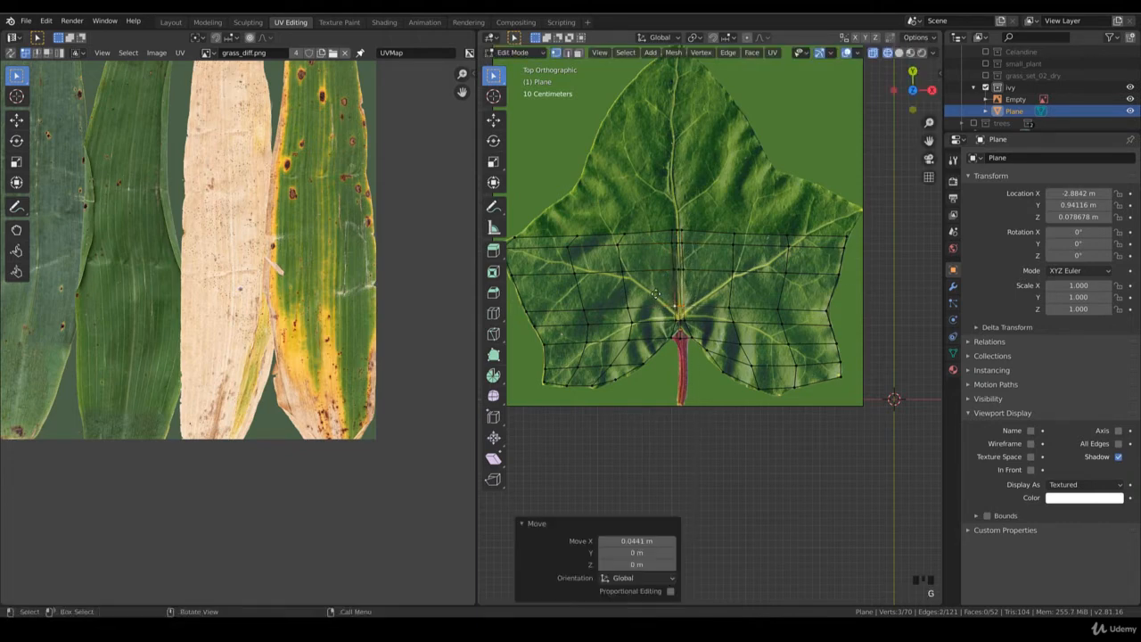
- Select the whole top row of vertices and extrude it about 0.23 m in X and 0.42 m in Y to the right lobe's tip
left_click(516, 236)
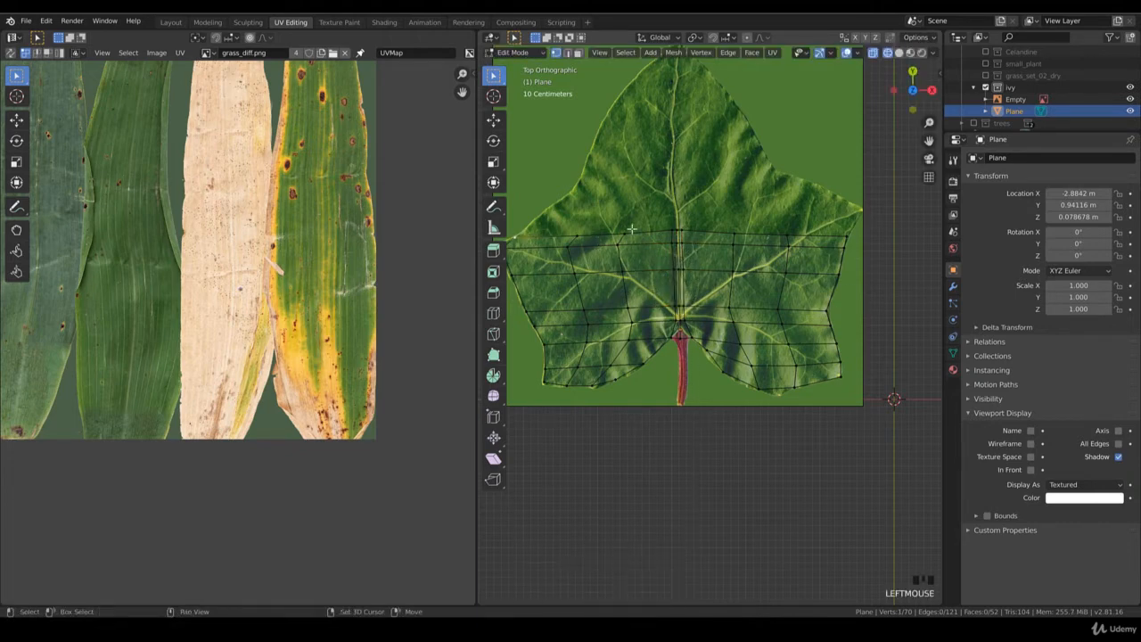
middle_click_drag(677, 234, 699, 265, "shift")
key("b")
left_click_drag(871, 273, 585, 233)
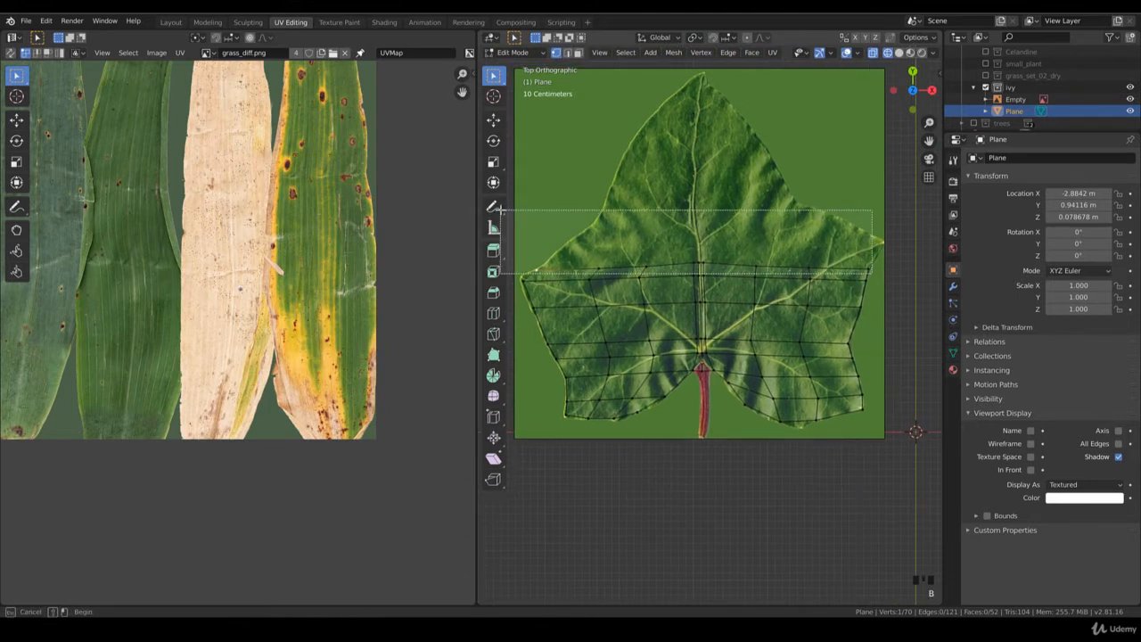
scroll(696, 268, "down", 3)
key("e")
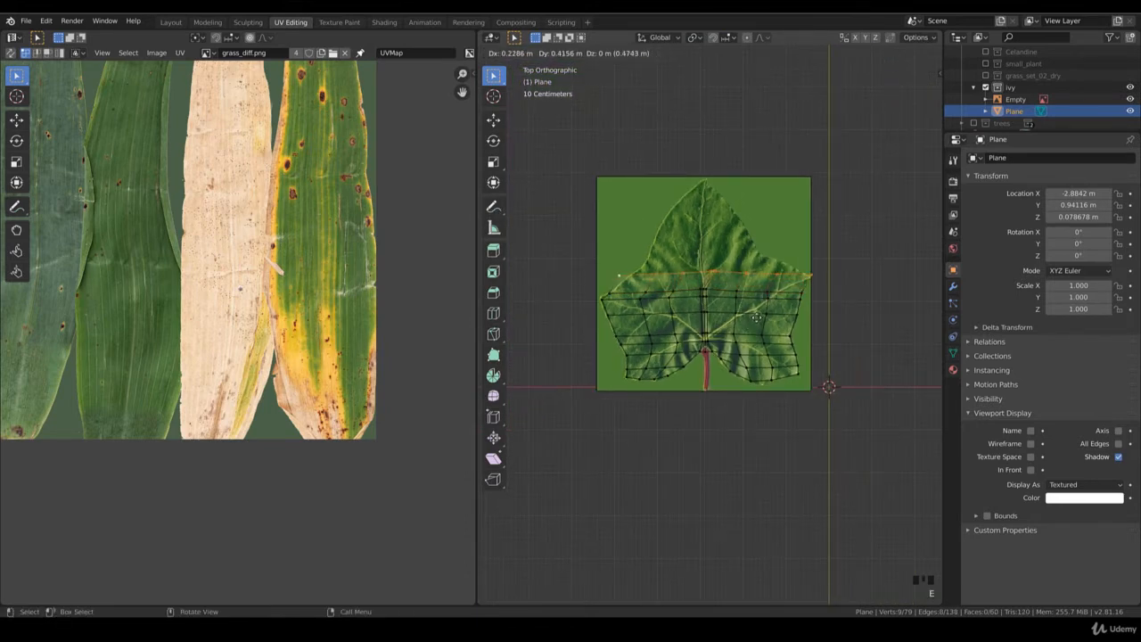
left_click(755, 319)
- Move the new row's left end vertex about 0.5 m in X and 0.15 m in Y onto the leaf's left margin
left_click(616, 275)
key("g")
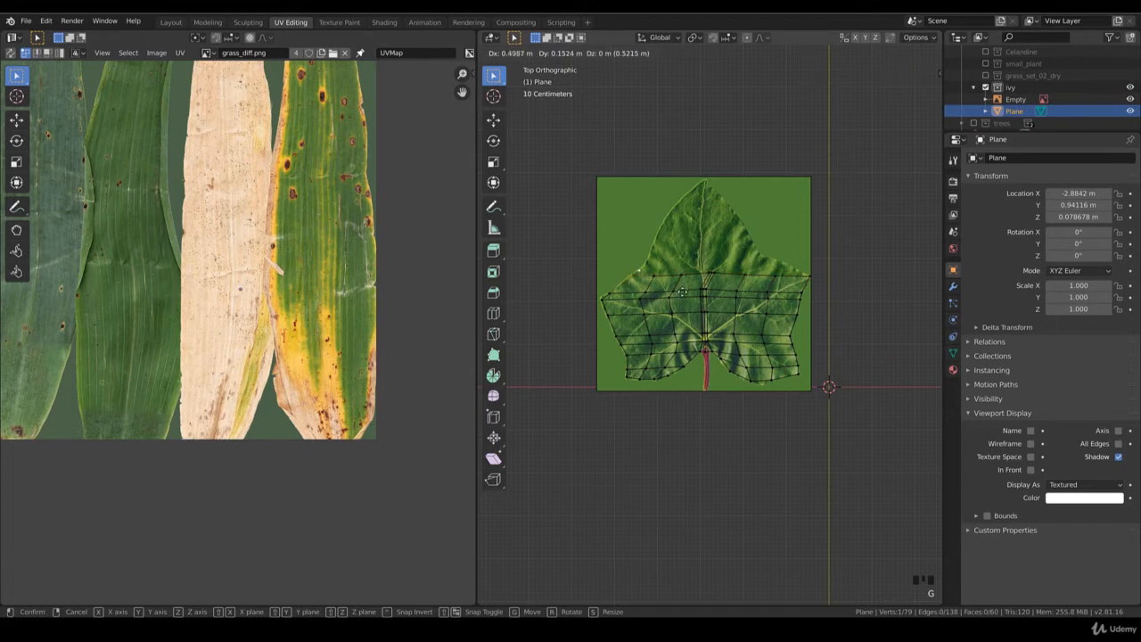
left_click(682, 292)
- Reposition the next two vertices in the left half of the top row to even out their spacing
left_click(656, 277)
key("g")
left_click(669, 280)
middle_click_drag(670, 280, 658, 305, "shift")
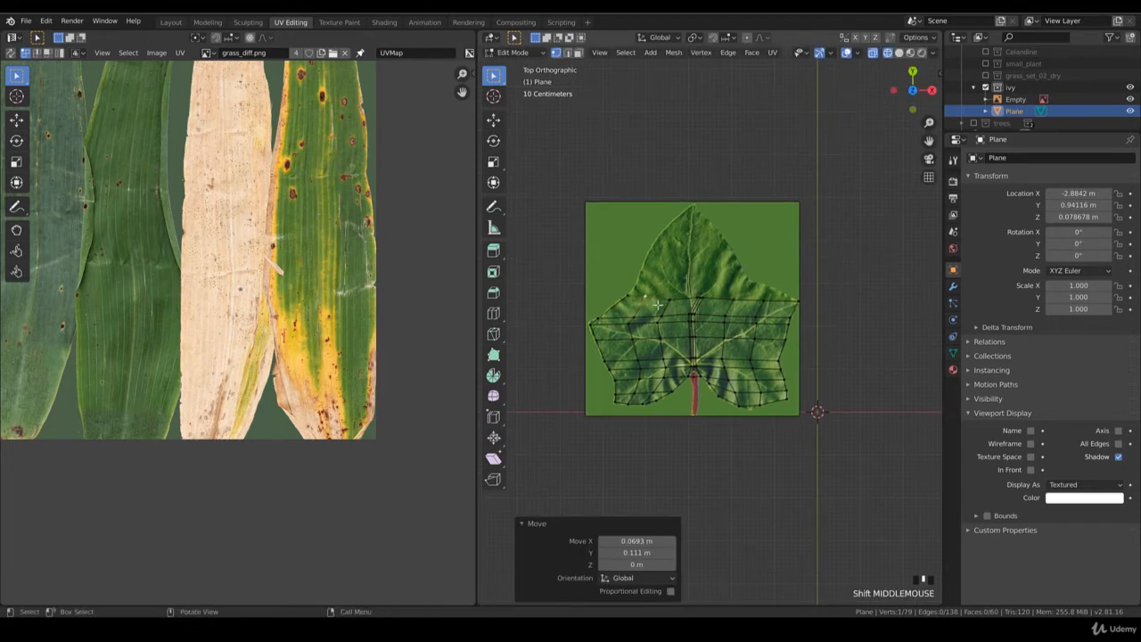
scroll(658, 305, "up", 1)
left_click(662, 295)
key("g")
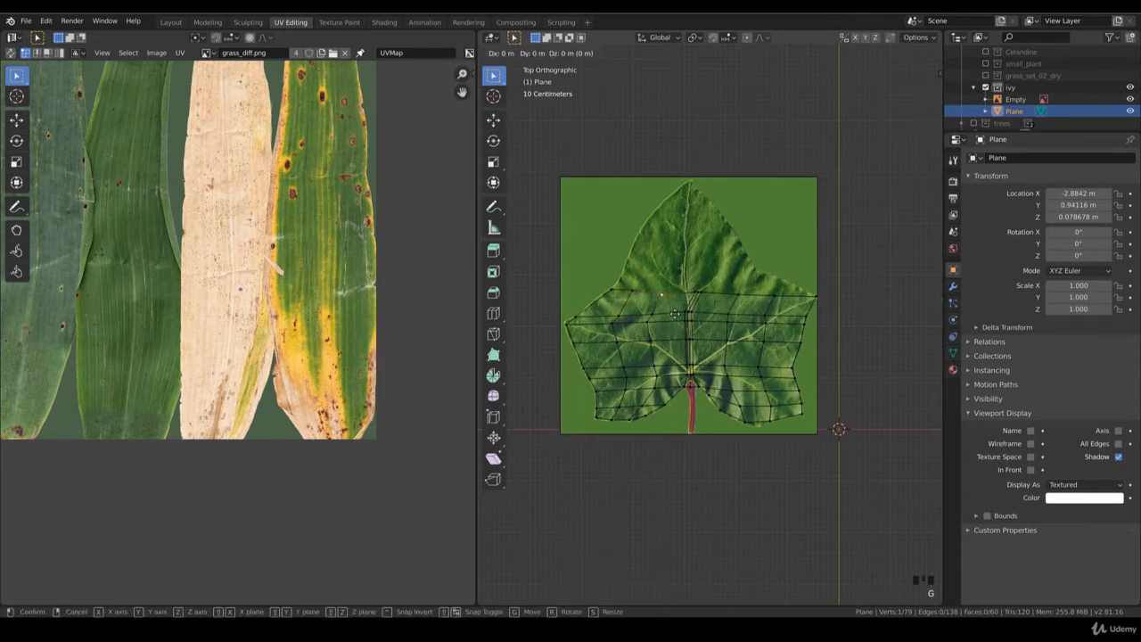
left_click(675, 312)
- Select the top row's three central vertices and move them about -0.23 m in X and 0.05 m in Y onto the midrib
key("b")
left_click_drag(678, 284, 708, 300)
scroll(709, 324, "up", 2)
key("g")
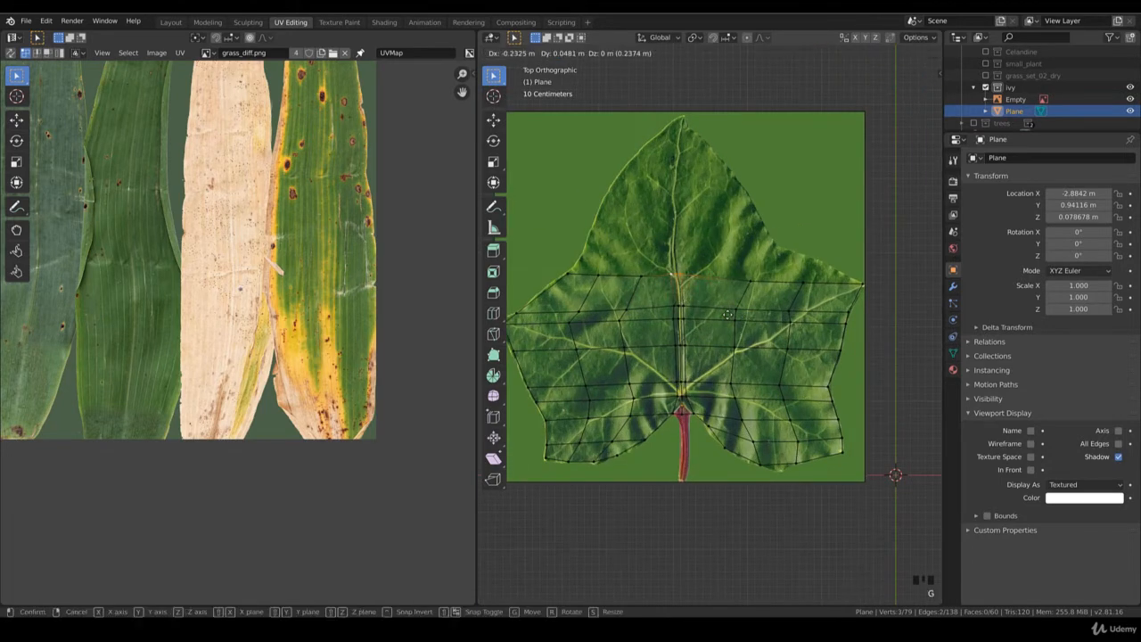
left_click(728, 316)
- Move the top row's first vertex right of the midrib about -0.09 m in X and 0.03 m in Y
left_click(752, 282)
key("g")
left_click(744, 280)
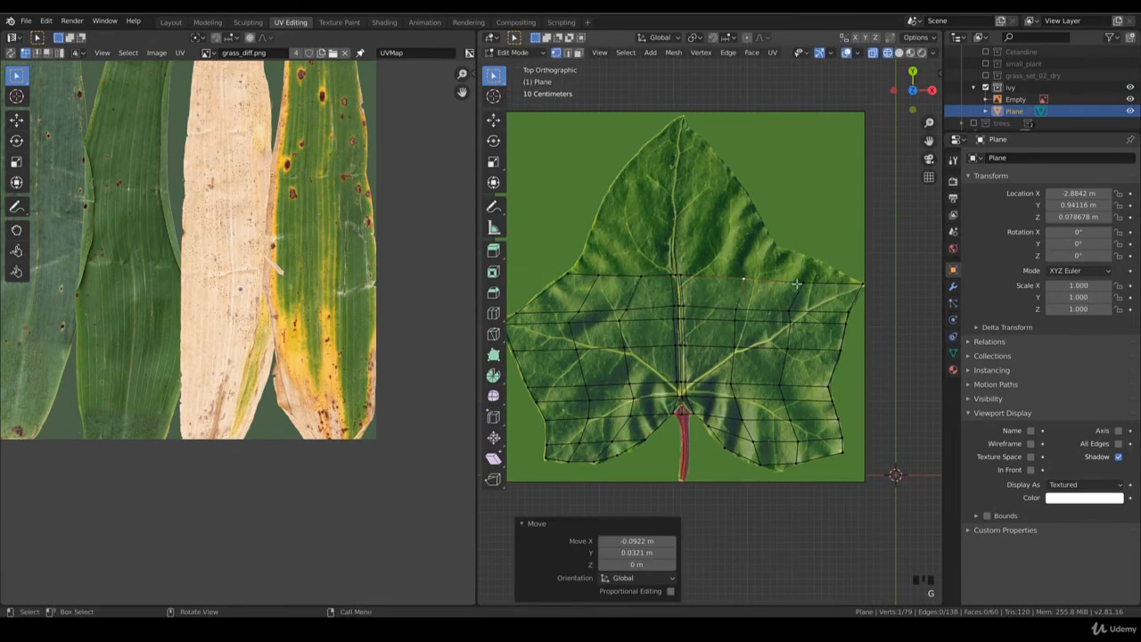
- Select the whole top row, extrude it about -0.09 m in X and 0.39 m in Y, and scale it 0.914 along X
left_click(802, 283)
scroll(843, 295, "down", 1)
key("b")
left_click_drag(841, 299, 551, 245)
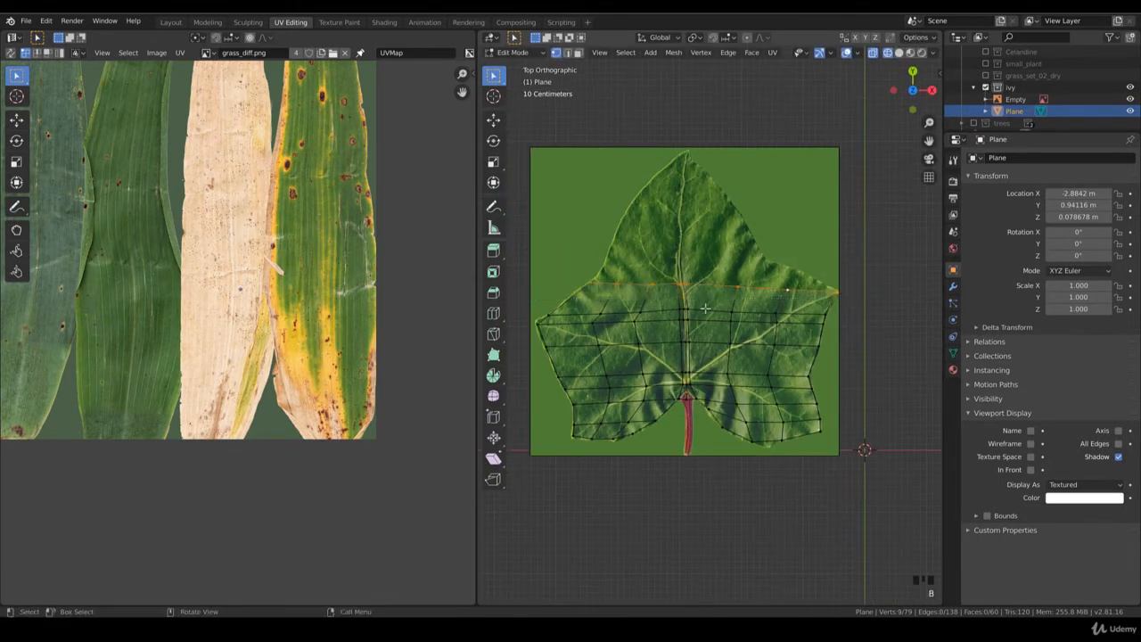
key("e")
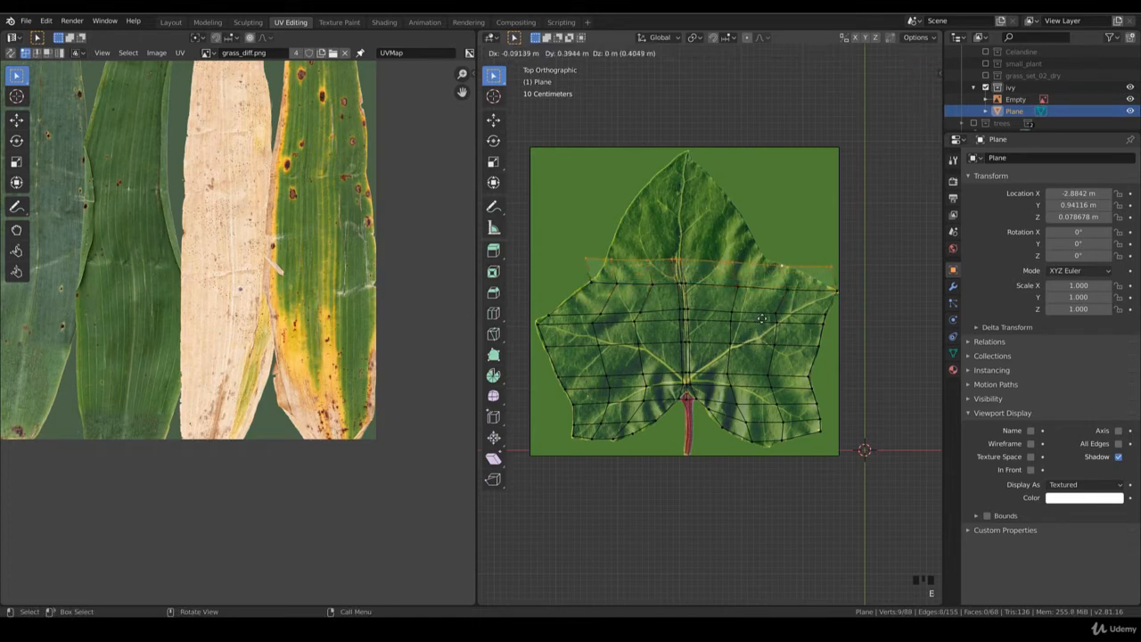
left_click(763, 318)
key("s")
key("x")
left_click(768, 330)
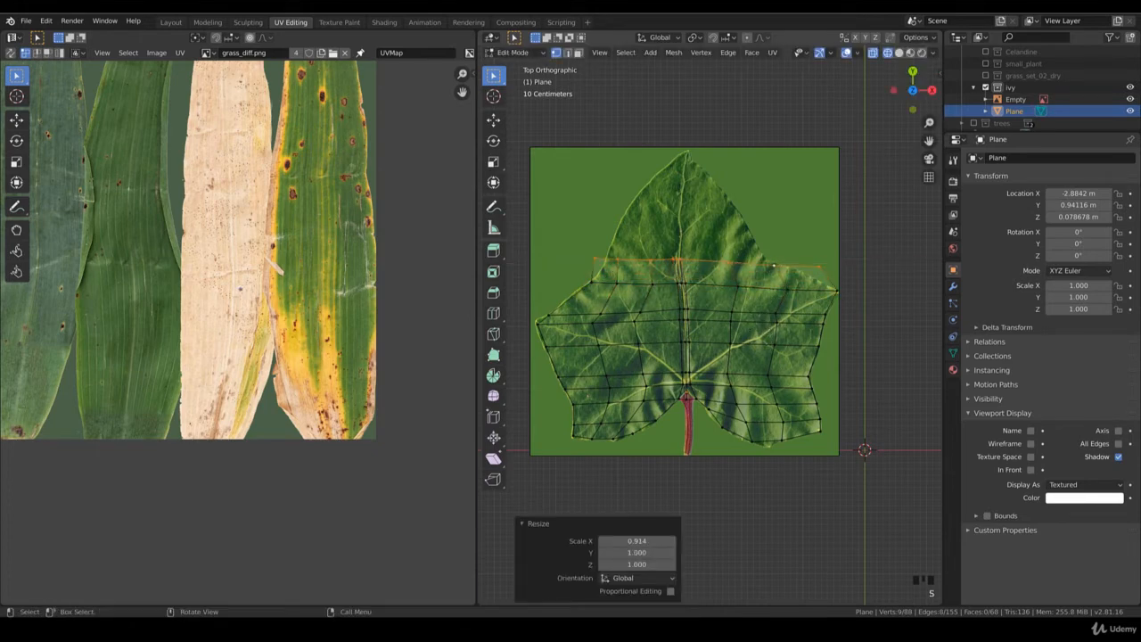
- Nudge the row below's vertex near the right tip inward, and move the top row's vertex near the right notch about -0.19 m in X and 0.09 m in Y
left_click(789, 293)
key("g")
left_click(783, 293)
left_click(774, 267)
key("g")
left_click(763, 263)
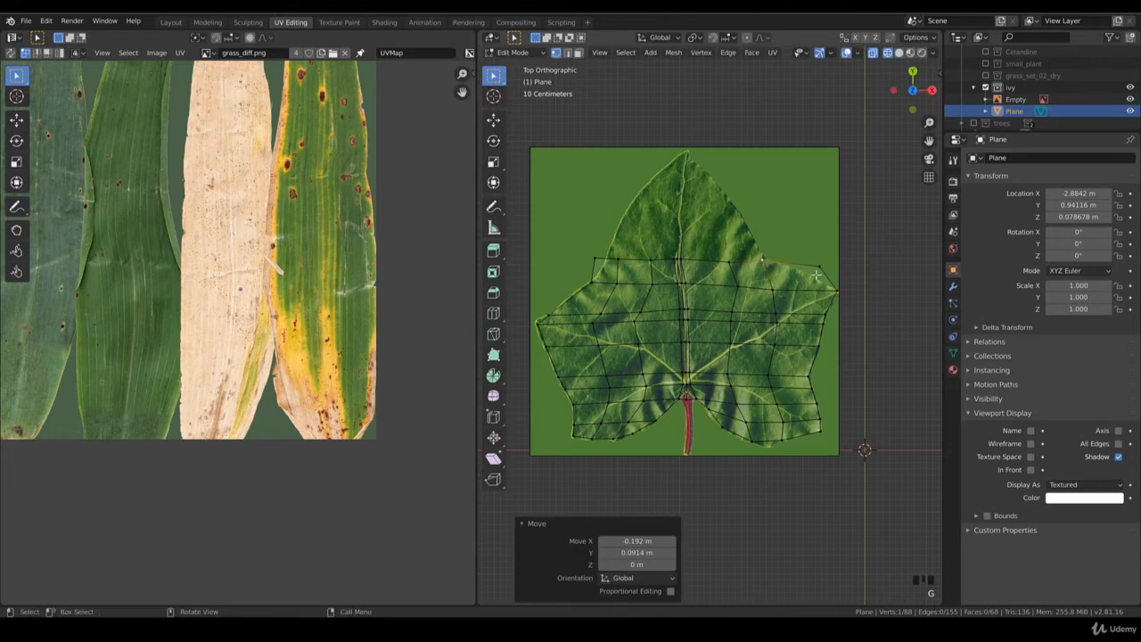
- Fit the top row's right end vertex and the vertices beside the notch to the leaf's right margin
left_click(816, 268)
key("g")
left_click(789, 267)
left_click(756, 259)
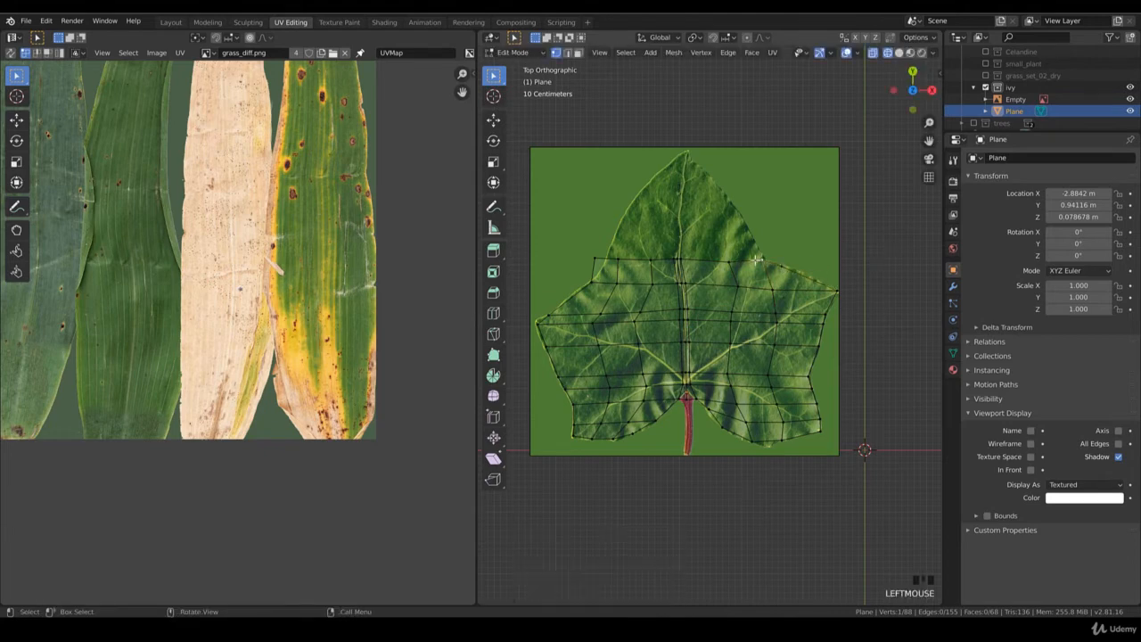
key("g")
left_click(782, 266)
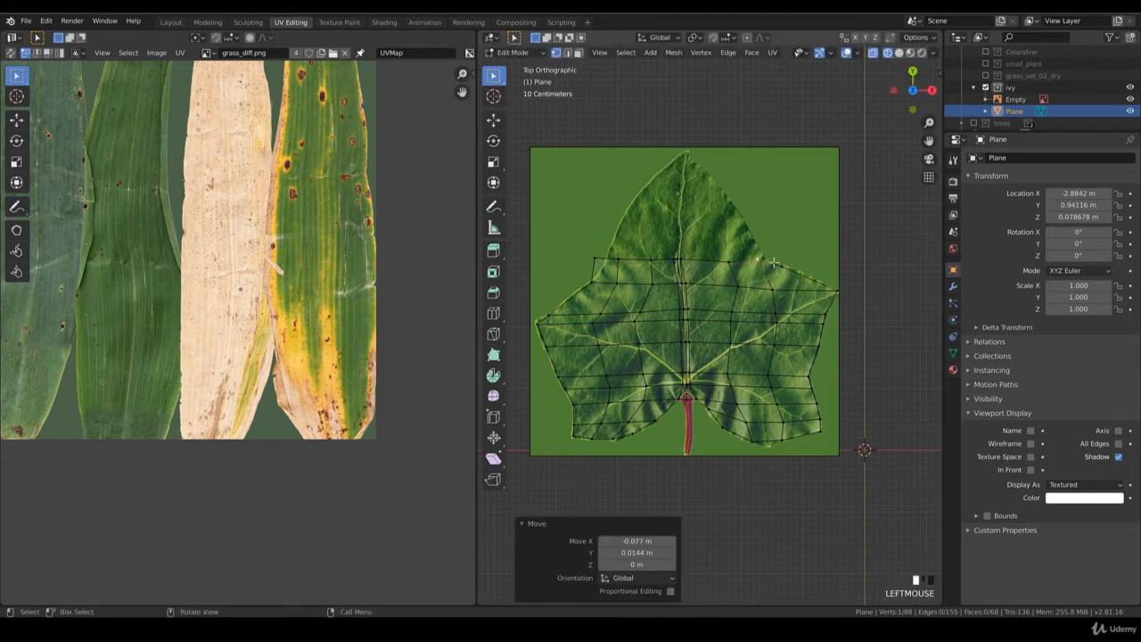
left_click(774, 262)
key("g")
left_click(817, 273)
- Move a vertex in the left part of the mesh about 0.12 m in X and 0.01 m in Y to even out the grid
left_click(595, 282)
key("g")
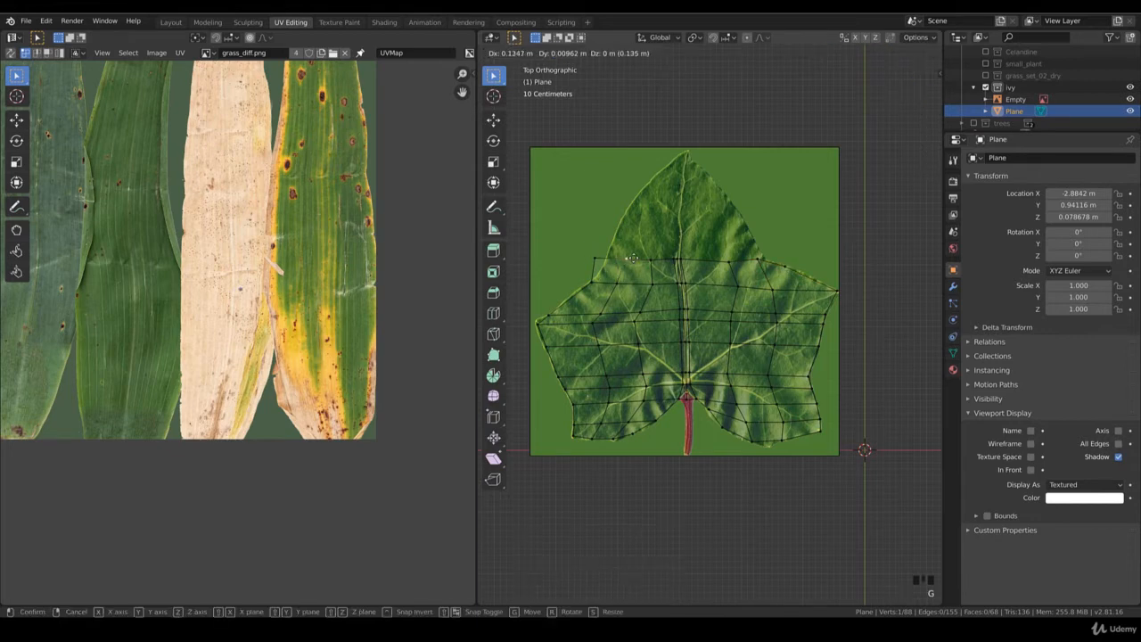
left_click(601, 295)
- Rotate the short vertical edge inside the left lobe about -23° and move it about 0.11 m in X
left_click(600, 312)
key("r")
left_click(627, 325)
key("g")
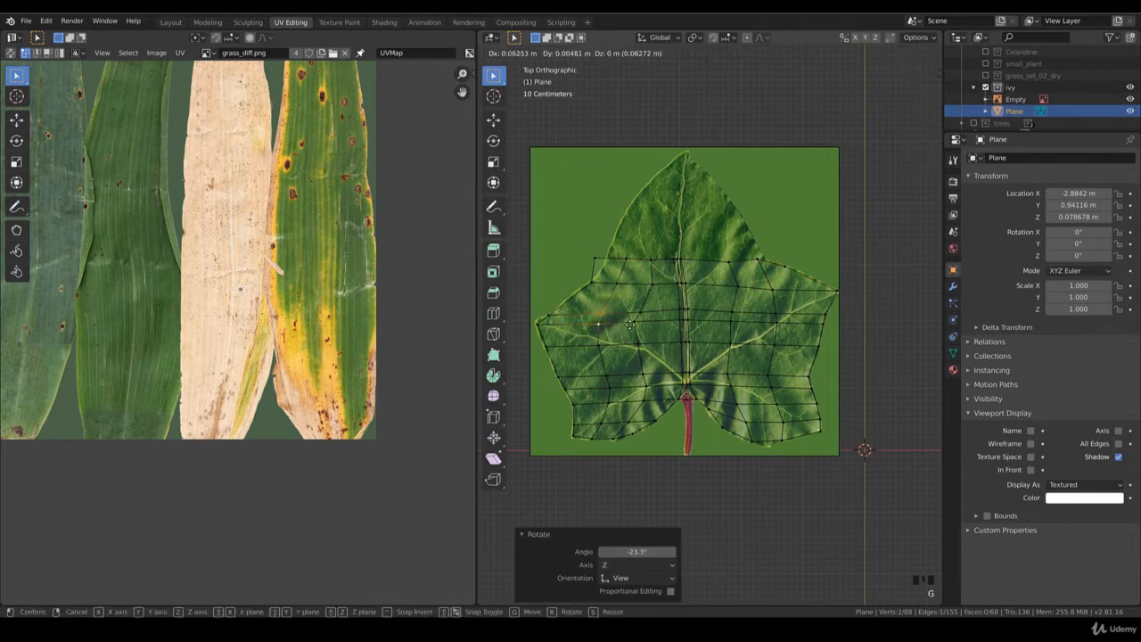
left_click(633, 325)
- Move the top row's left end vertex about 0.14 m in X onto the margin, and the right notch vertex about 0.12 m in X and -0.04 m in Y
key("g")
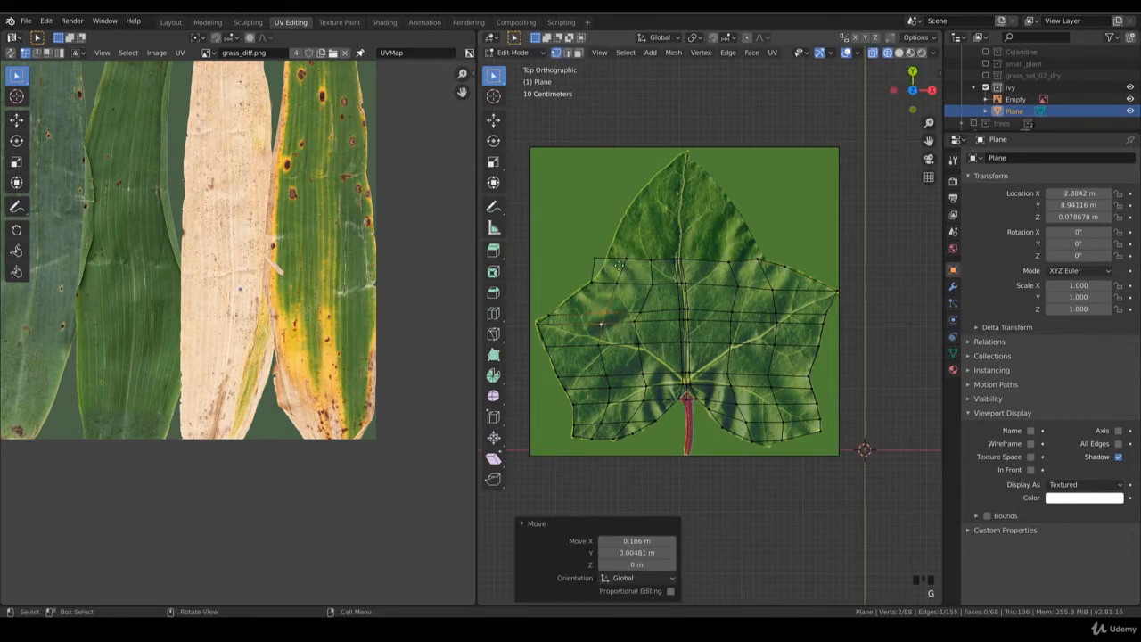
left_click(622, 264)
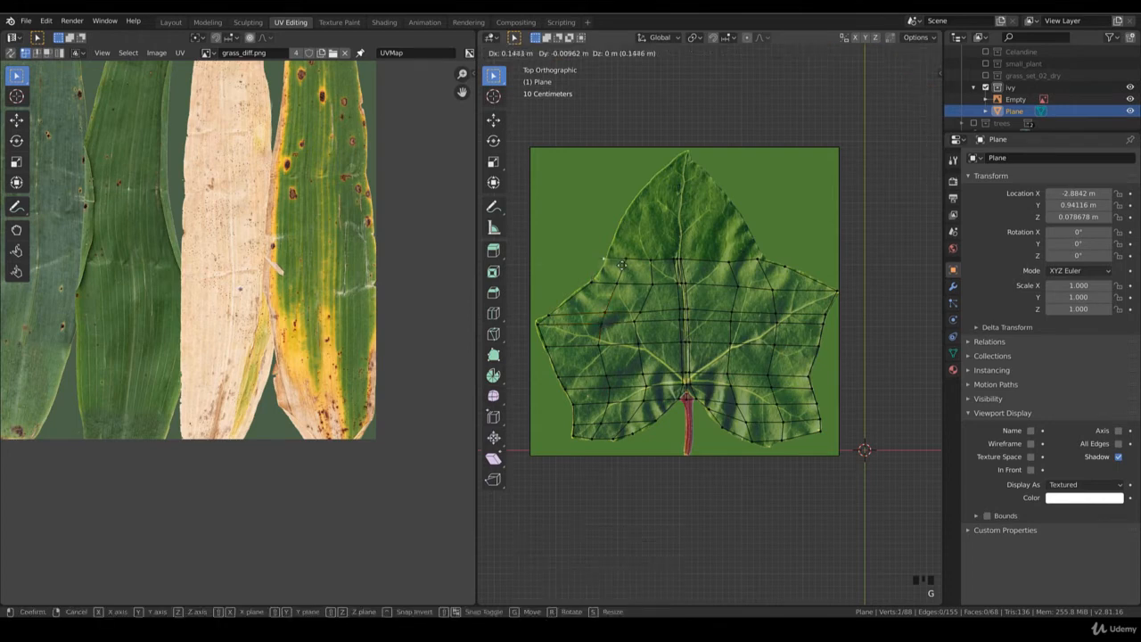
key("g")
left_click(770, 265)
- Select the top row from the left margin to the right notch, extrude it about 0.76 m in Y, and scale it about 0.71 along X
key("b")
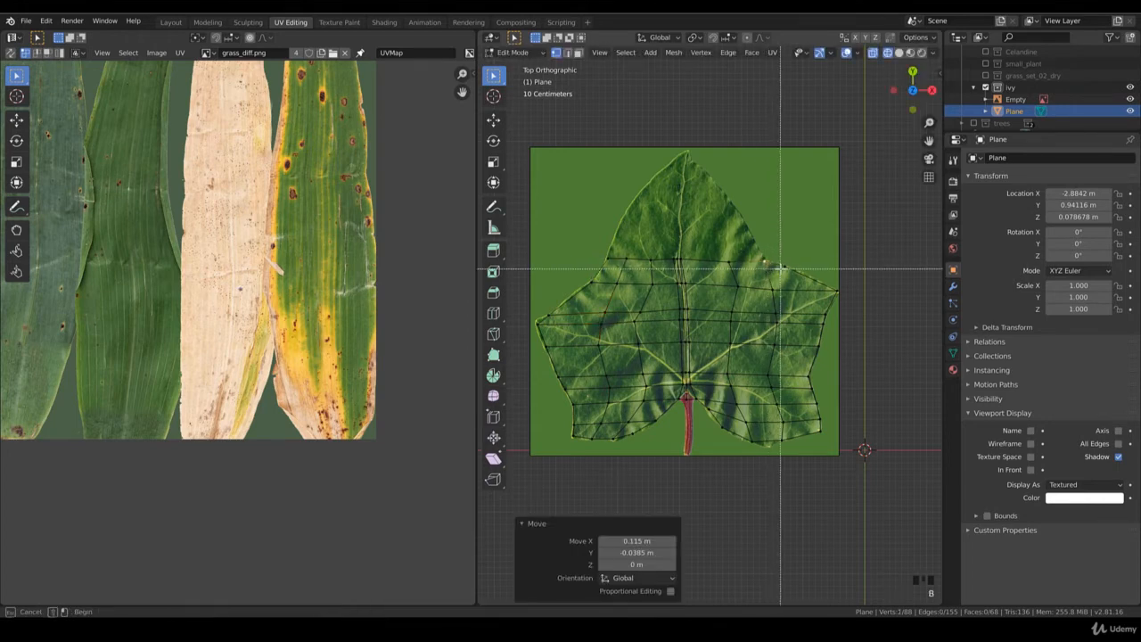
left_click_drag(776, 269, 619, 242)
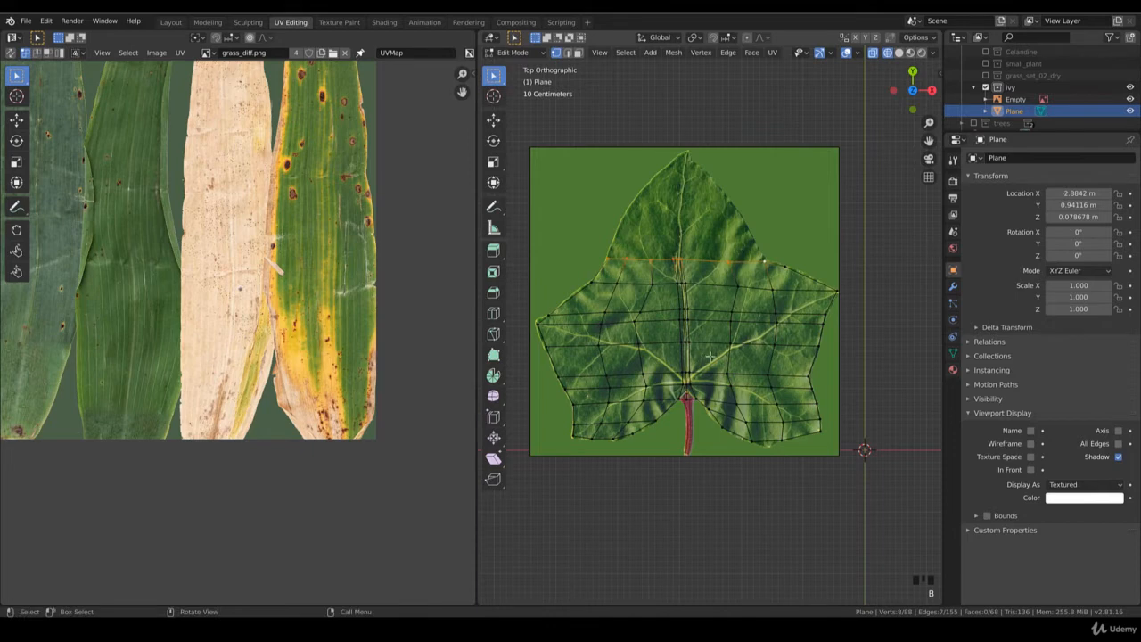
key("e")
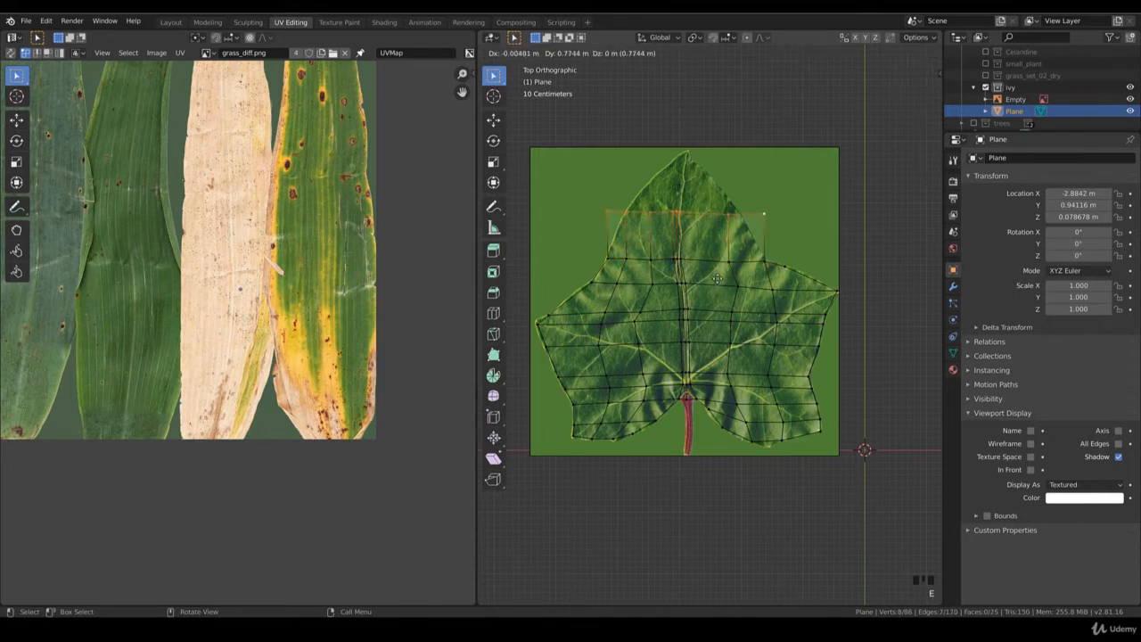
left_click(764, 295)
key("s")
key("x")
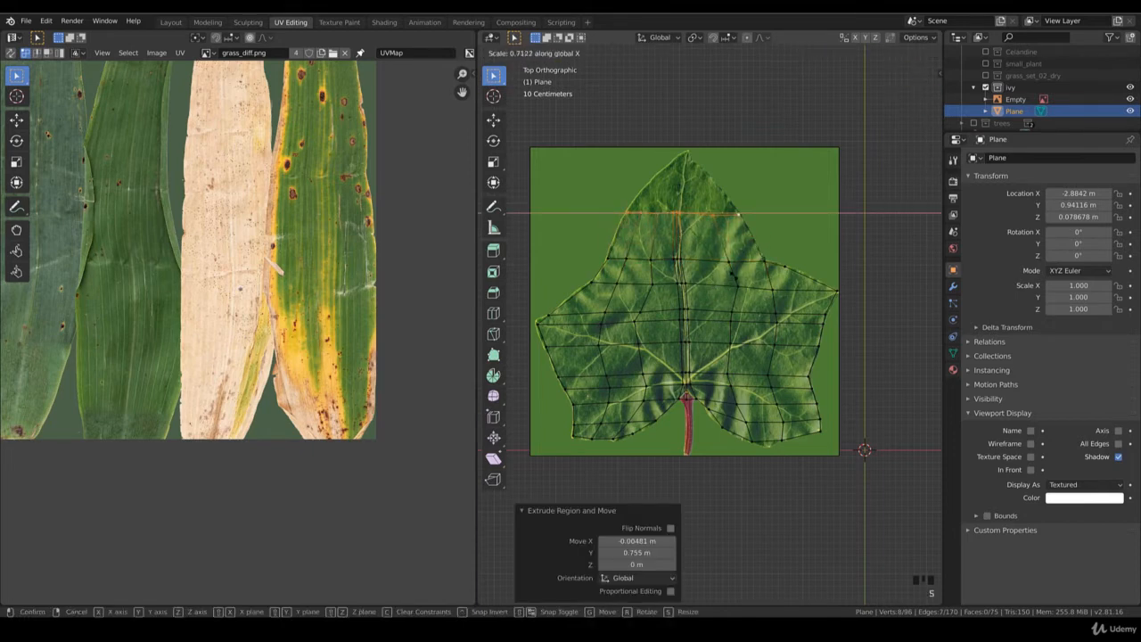
left_click(733, 275)
- Extrude the selected top row of vertices about 0.53 m in Y and 0.02 m in X
key("e")
left_click(735, 255)
middle_click_drag(748, 225, 746, 275, "shift")
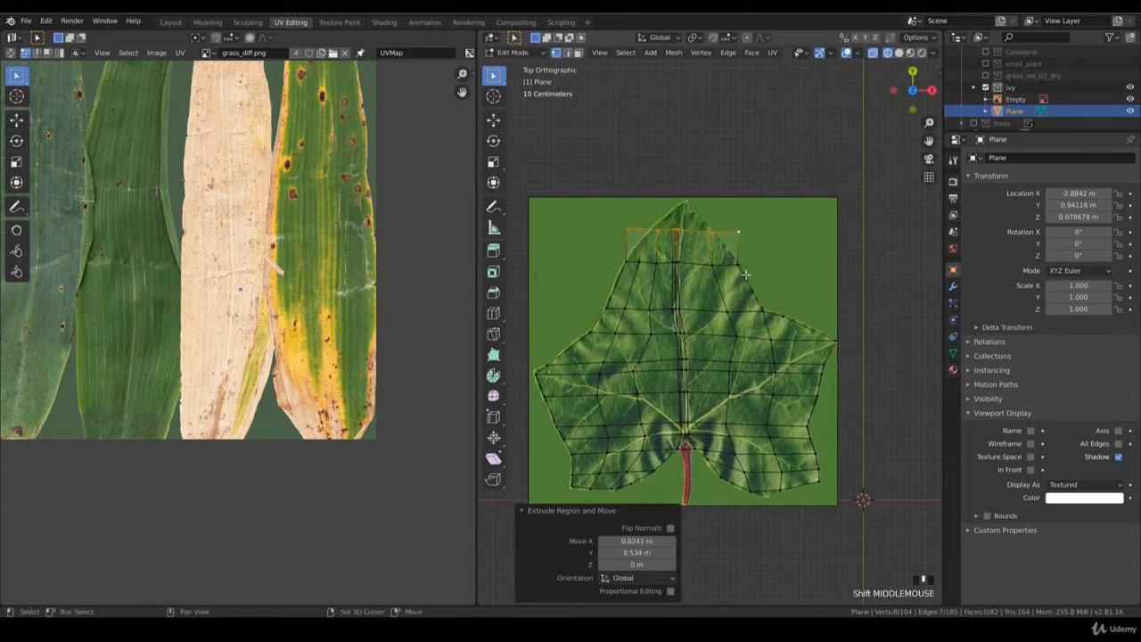
scroll(745, 275, "up", 2)
- Move the new row's two right end vertices about -0.40 m in X and -0.02 m in Y onto the margin, and space its inner vertices evenly
left_click(747, 198)
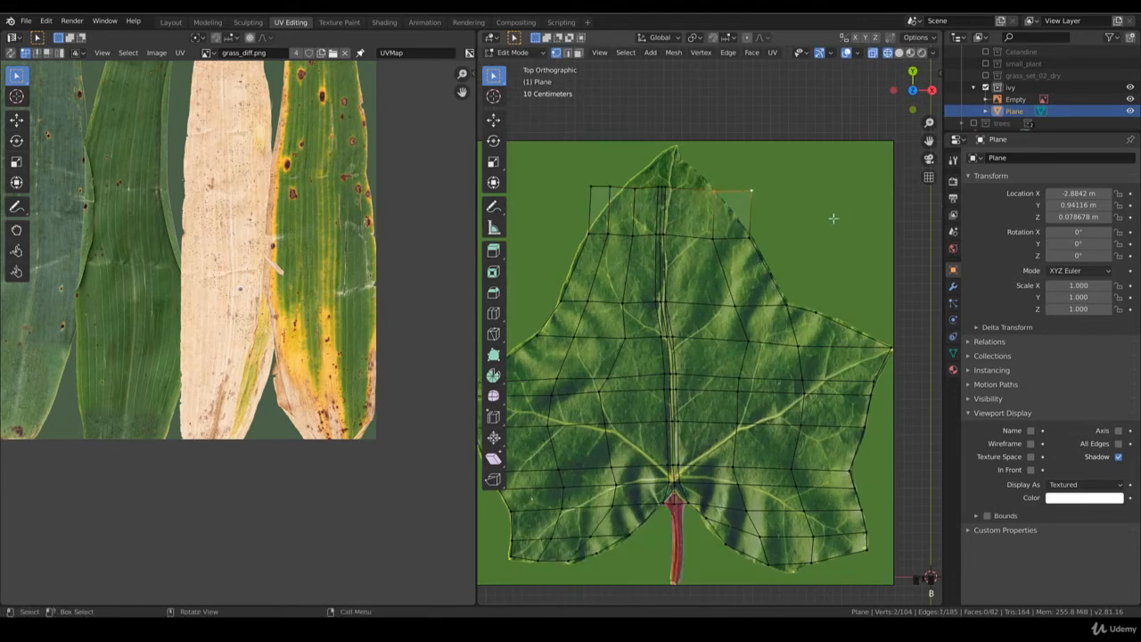
key("g")
left_click(798, 220)
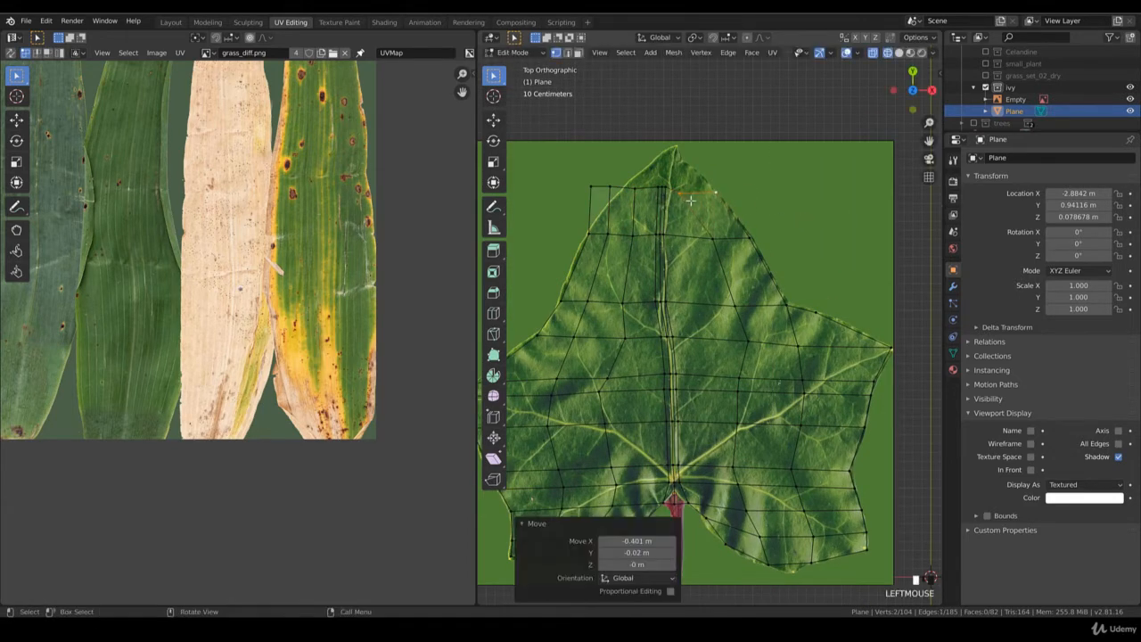
left_click(691, 200)
key("g")
left_click(707, 201)
left_click(640, 192)
key("g")
left_click(655, 194)
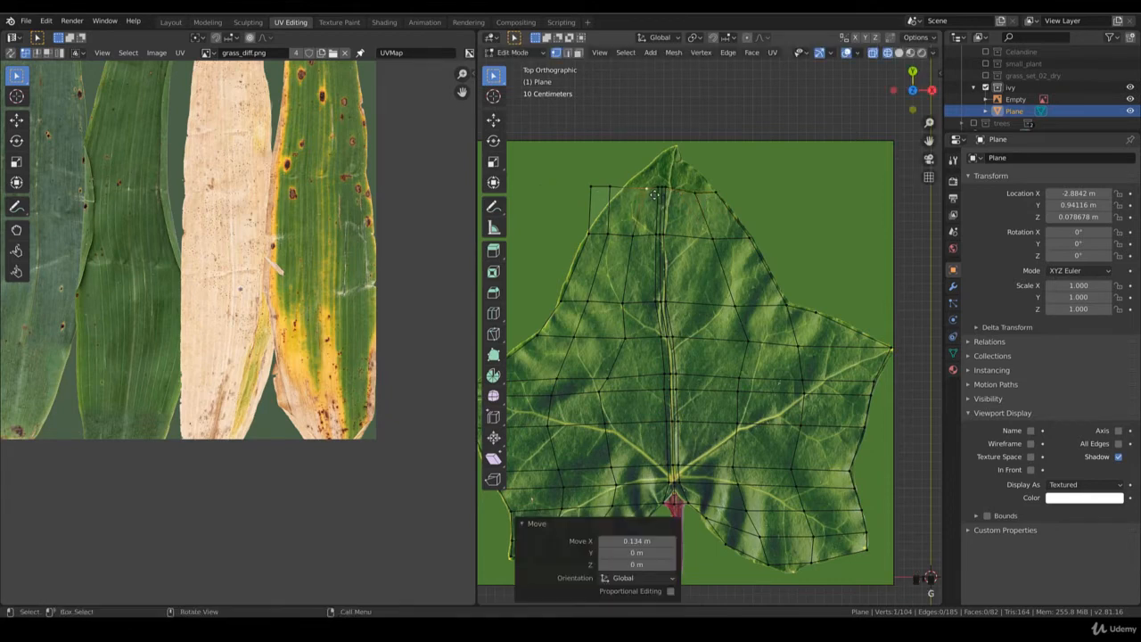
- Move the new row's left end vertices onto the leaf's left margin and adjust the vertex beside them
key("b")
left_click_drag(580, 176, 605, 194)
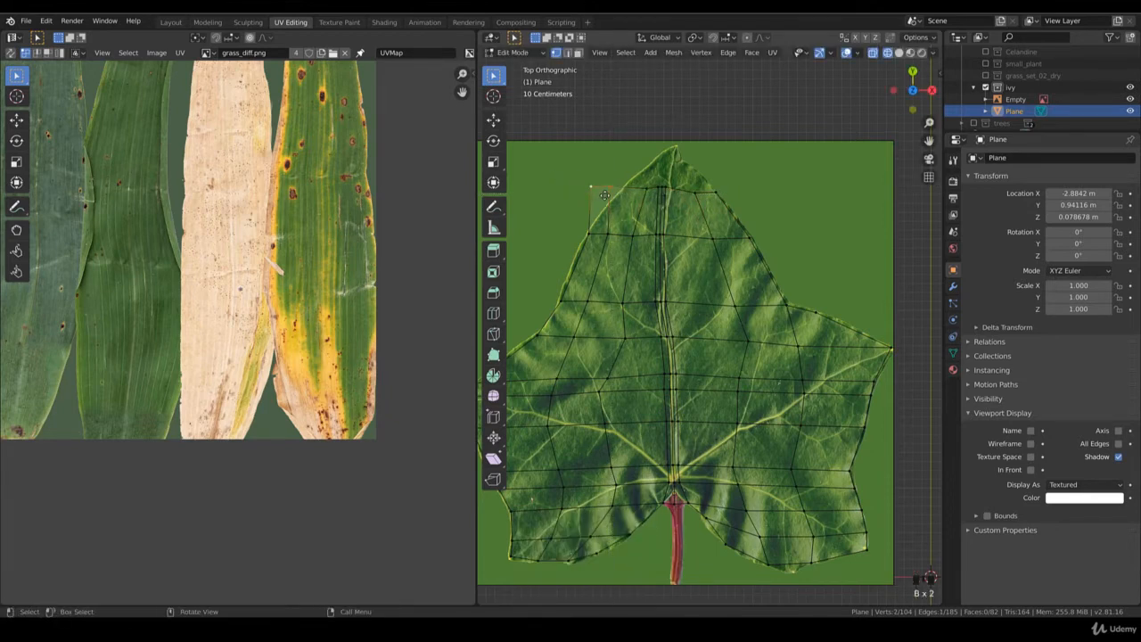
key("g")
left_click(632, 196)
left_click(635, 194)
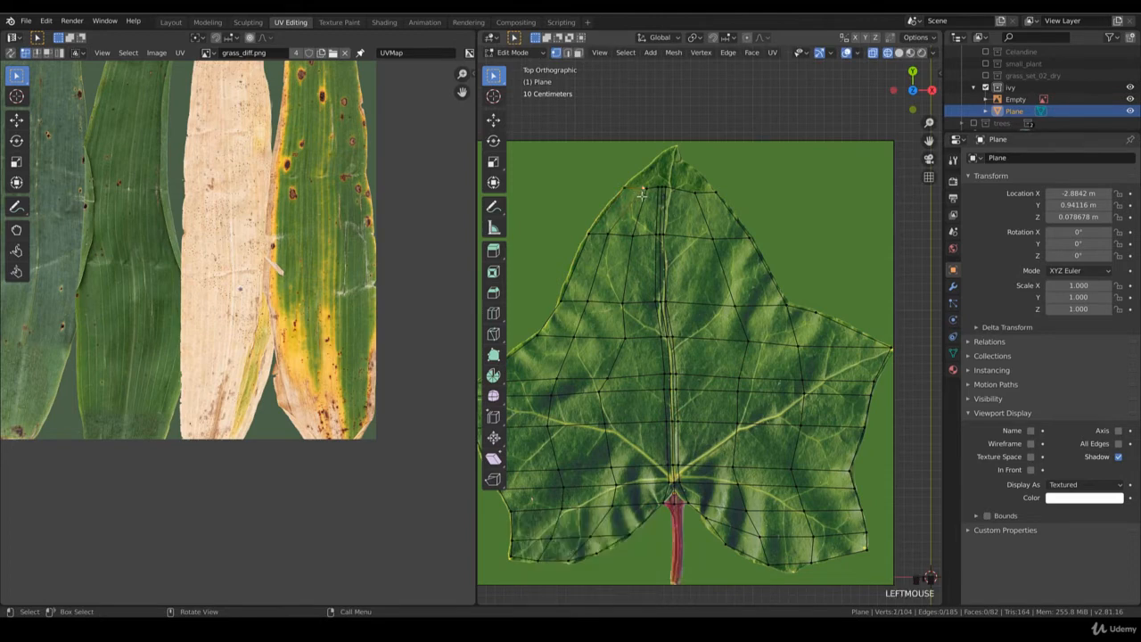
key("g")
left_click(635, 196)
- Move the three midrib vertices of the top row about 0.08 m in X onto the central vein
middle_click_drag(668, 191, 635, 246, "shift")
left_click(635, 246)
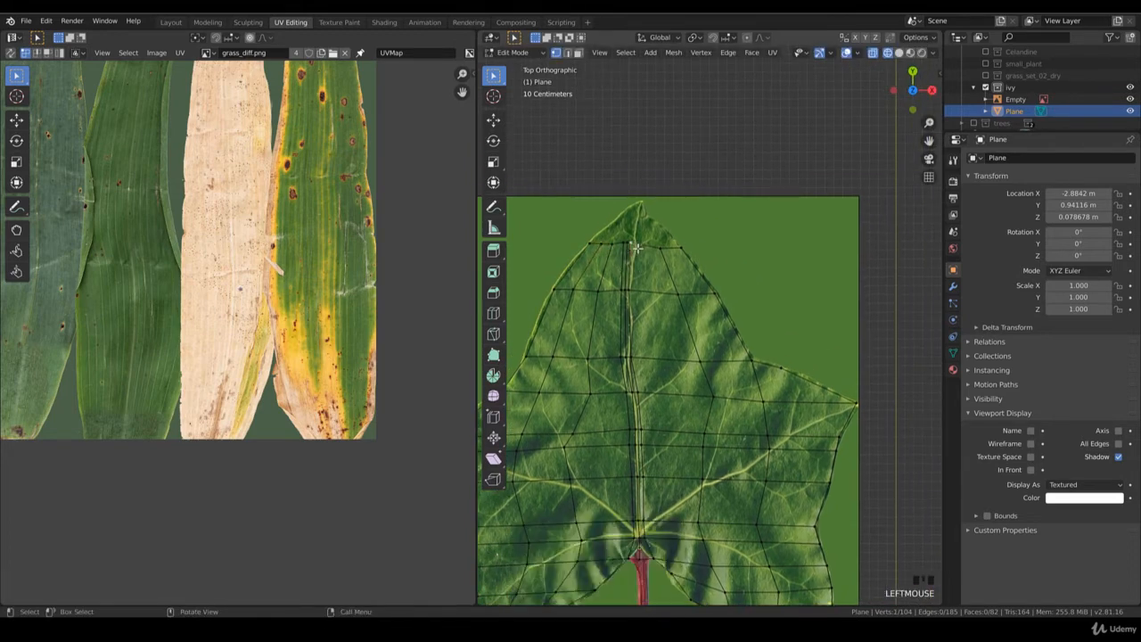
key("b")
left_click_drag(621, 236, 632, 247)
key("g")
left_click(637, 240)
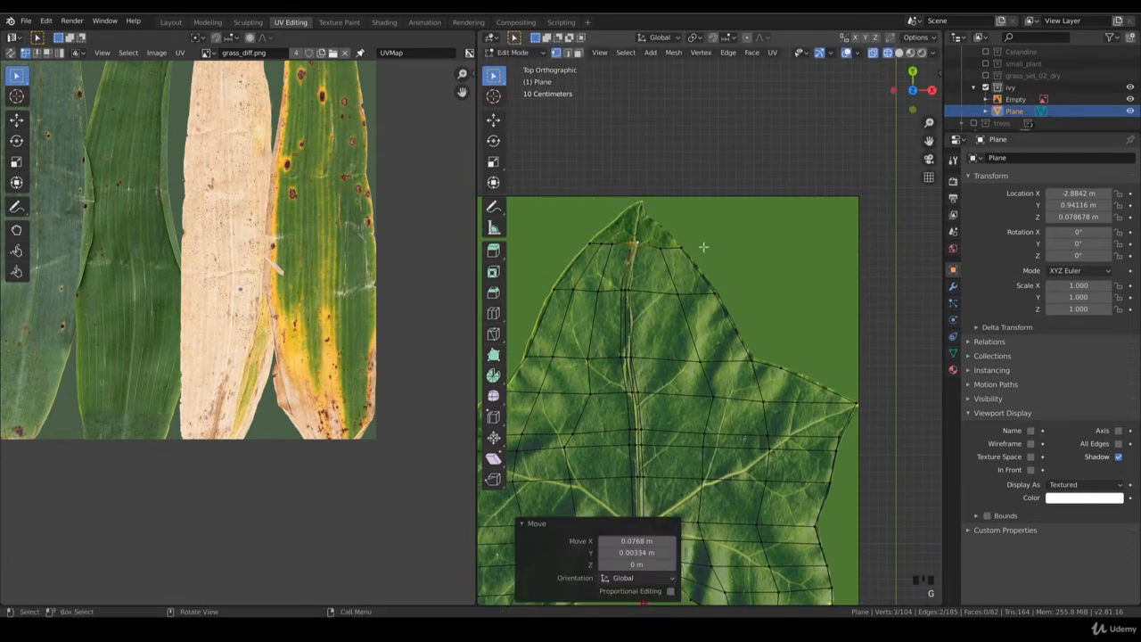
- Extrude the whole top row about 0.40 m in Y towards the tip and narrow it along X
key("b")
left_click_drag(706, 225, 572, 268)
key("e")
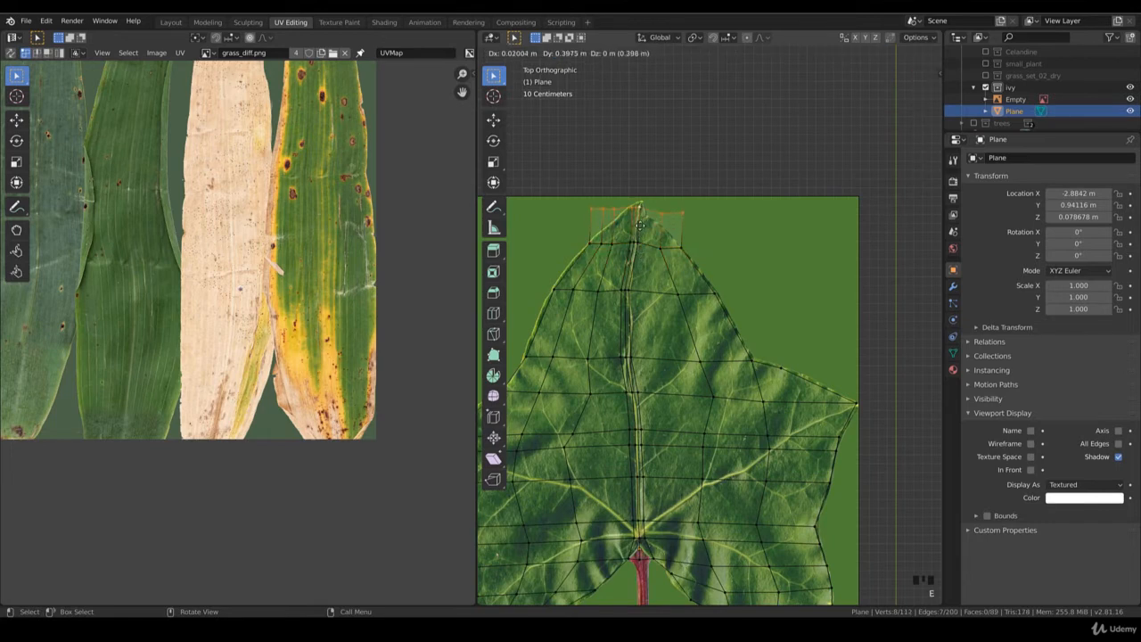
left_click(640, 226)
key("s")
key("x")
left_click(688, 243)
- Lower the right end vertices of the new top row onto the margin, the outer one about -0.22 m in Y
left_click(653, 214)
key("g")
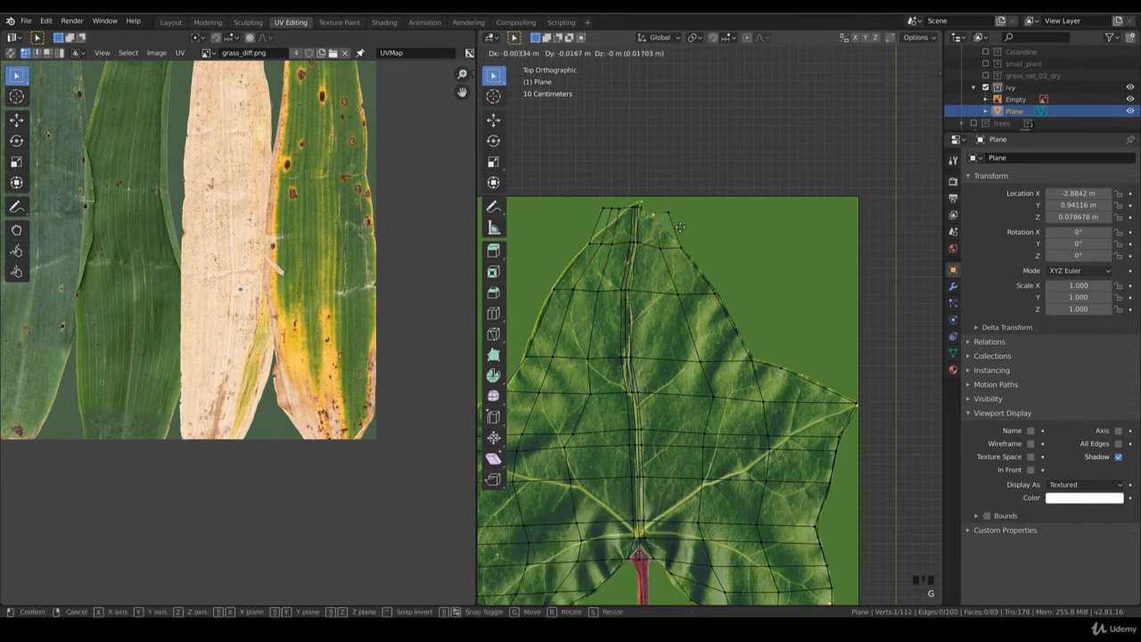
left_click(679, 227)
key("g")
- Move the left vertices of the new top row one by one onto the leaf margin below the tip
left_click(600, 213)
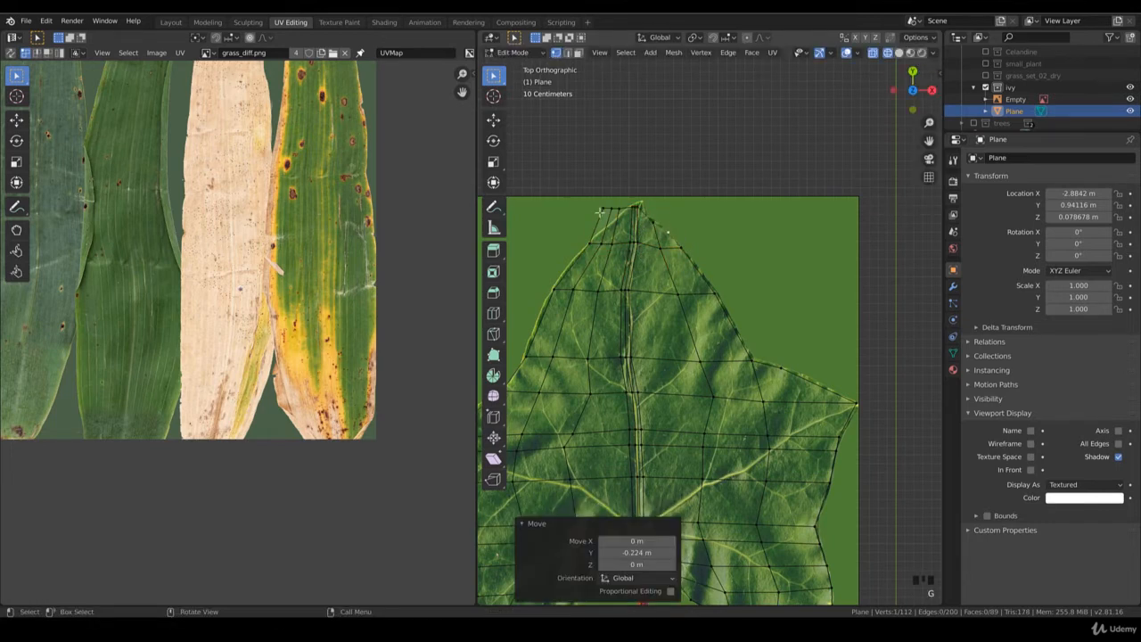
key("g")
left_click(616, 211)
key("g")
left_click(623, 209)
left_click(617, 209)
key("g")
left_click(613, 217)
left_click(604, 223)
key("g")
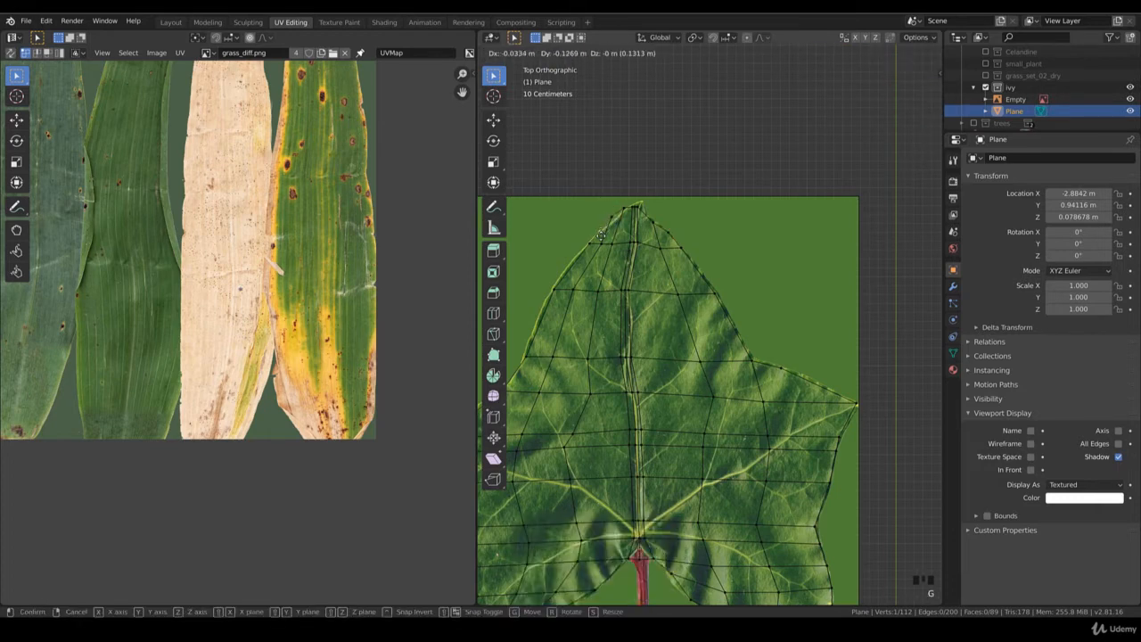
left_click(608, 225)
- Move the three midrib vertices of the top row in X to line up with the leaf's tip
scroll(628, 214, "up", 3)
left_click(609, 275)
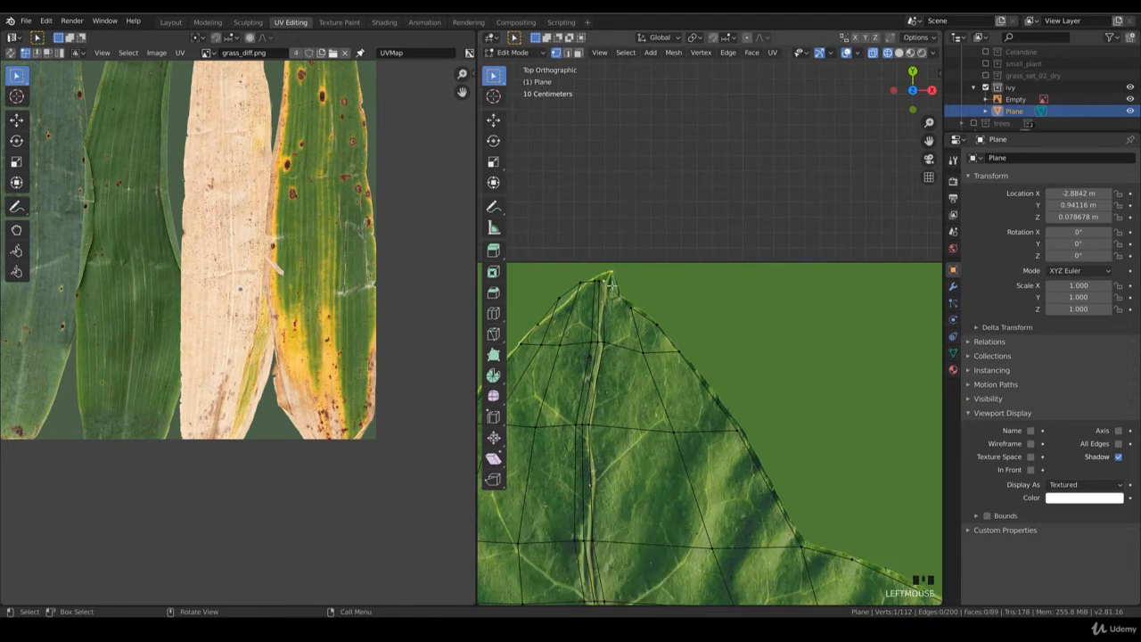
key("g")
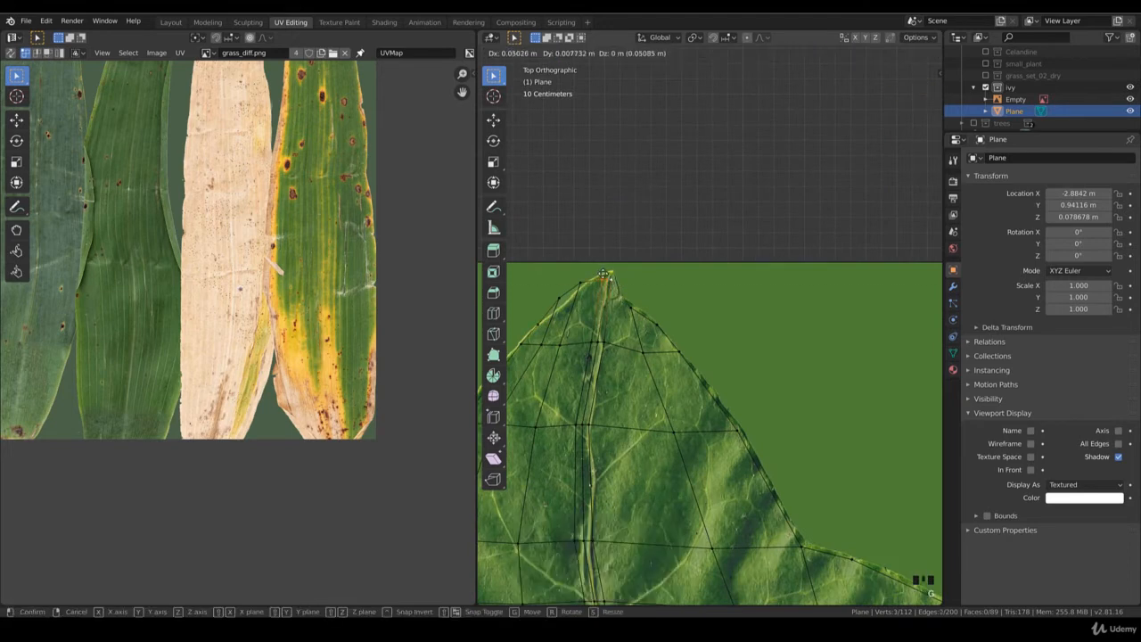
left_click(609, 274)
- Fit the vertices left of the tip to the margin, and move the right midrib vertex at the tip about 0.03 m in Y
key("g")
left_click(557, 311)
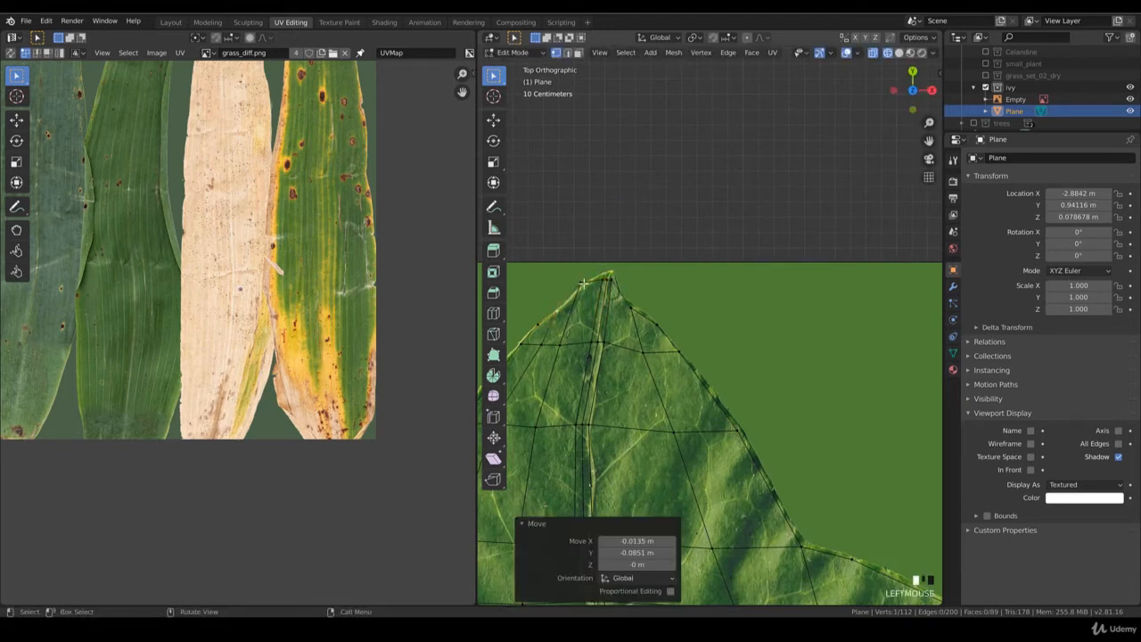
left_click(580, 282)
key("g")
left_click(580, 290)
left_click(606, 280)
key("g")
left_click(609, 278)
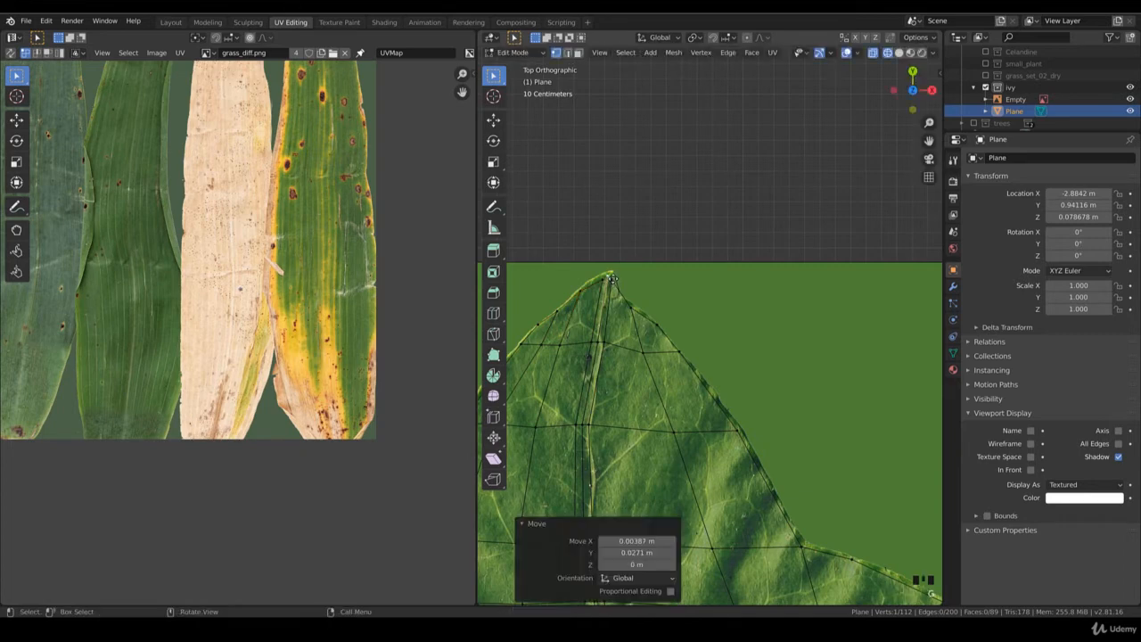
- Select the three midrib vertices at the tip and move them about -0.05 m in Y
key("b")
left_click_drag(617, 285, 595, 267)
key("g")
- Try to scale the three tip vertices about 1.55 along X, and undo the scaling
key("s")
key("x")
left_click(643, 296)
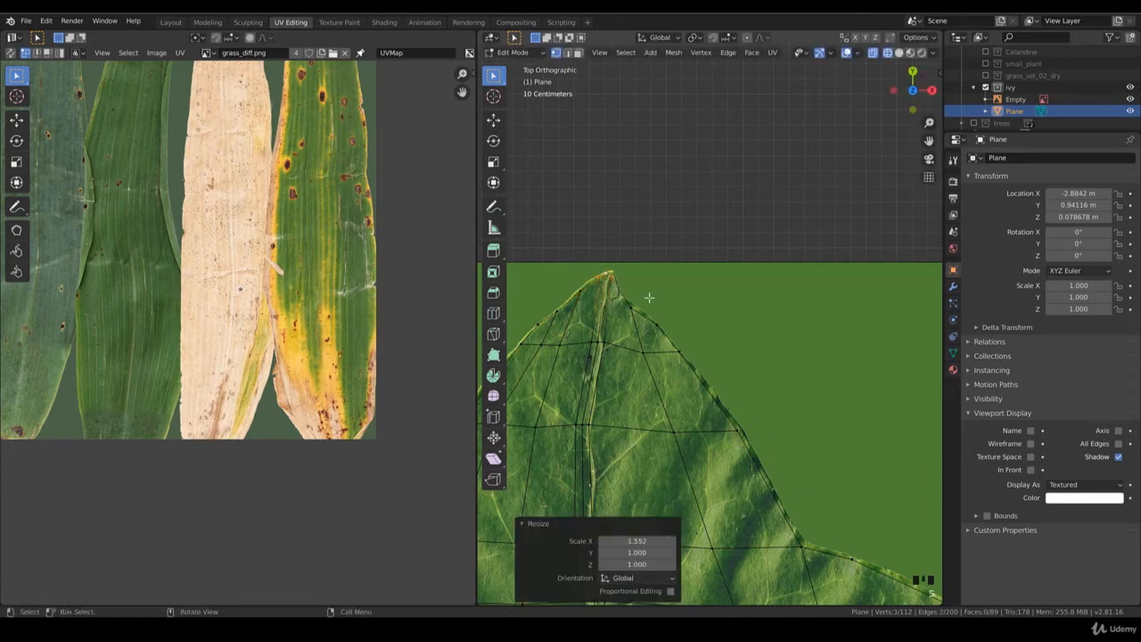
key("ctrl+z")
- Add a centred horizontal loop cut just below the right notch, and move its right end vertex about 0.03 m in X onto the margin
scroll(647, 321, "down", 4)
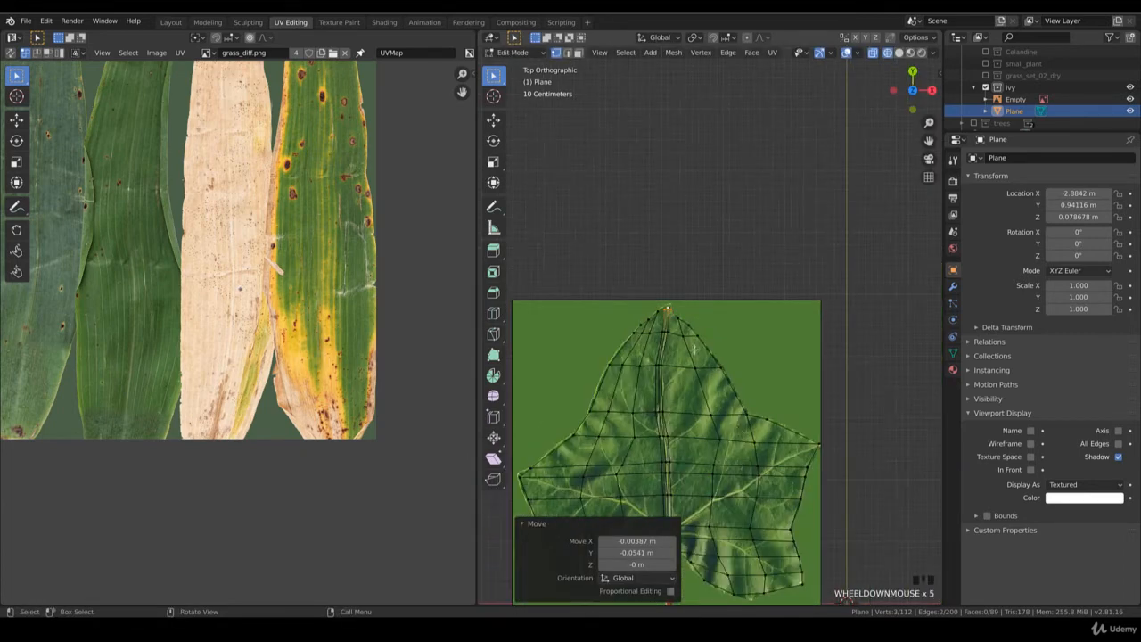
middle_click_drag(729, 404, 716, 365, "shift")
scroll(716, 366, "up", 3, "shift")
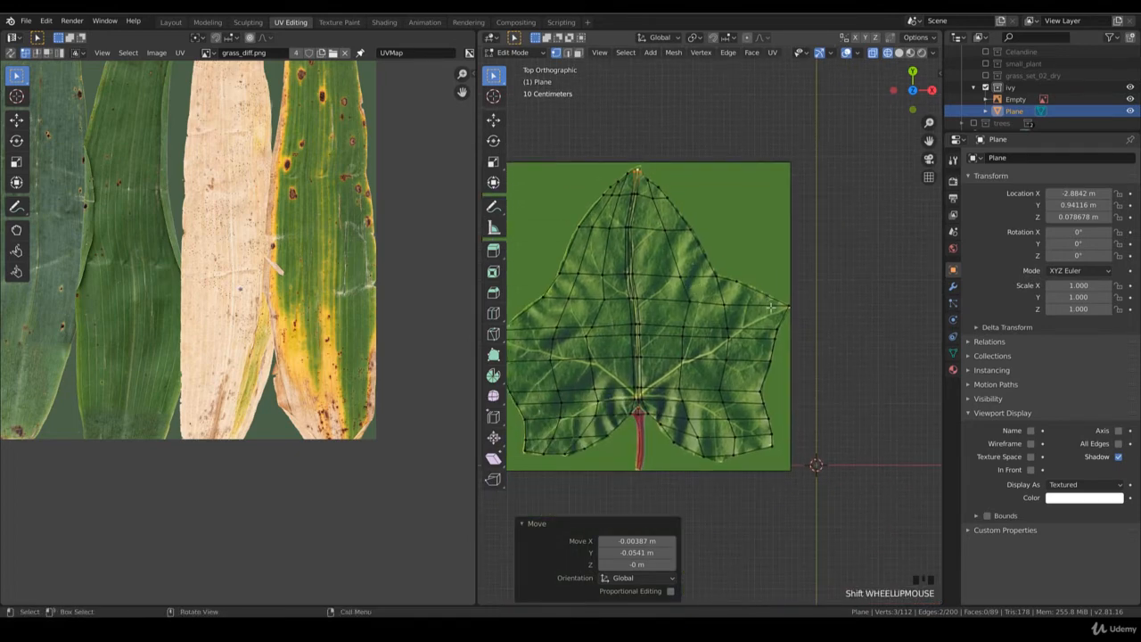
key("ctrl+r")
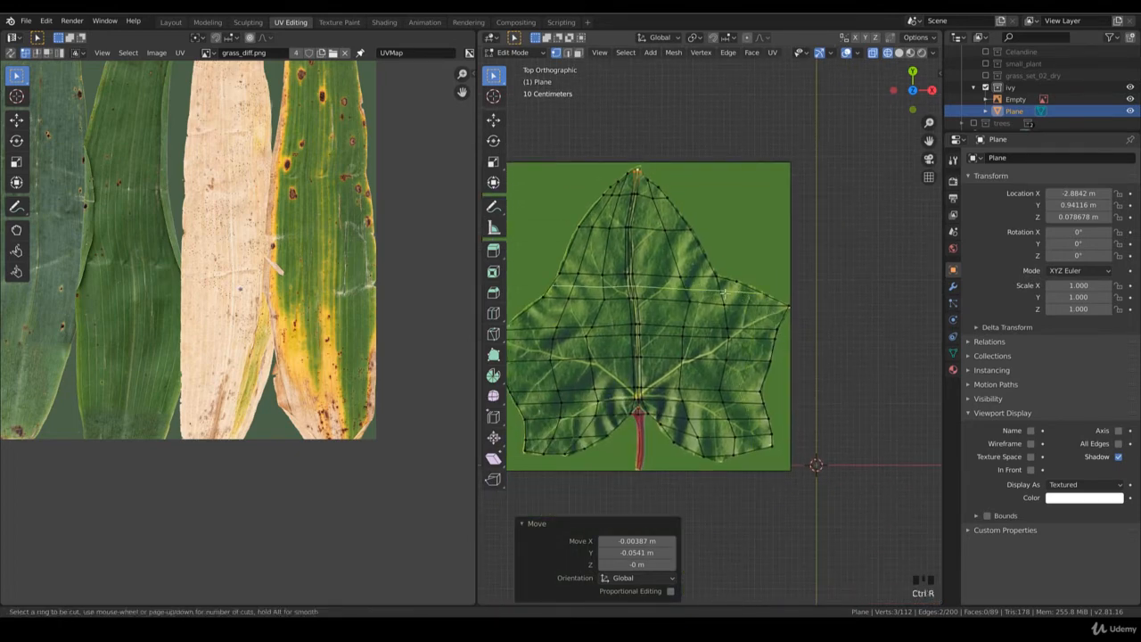
left_click(724, 292)
right_click(724, 292)
left_click(765, 294)
key("g")
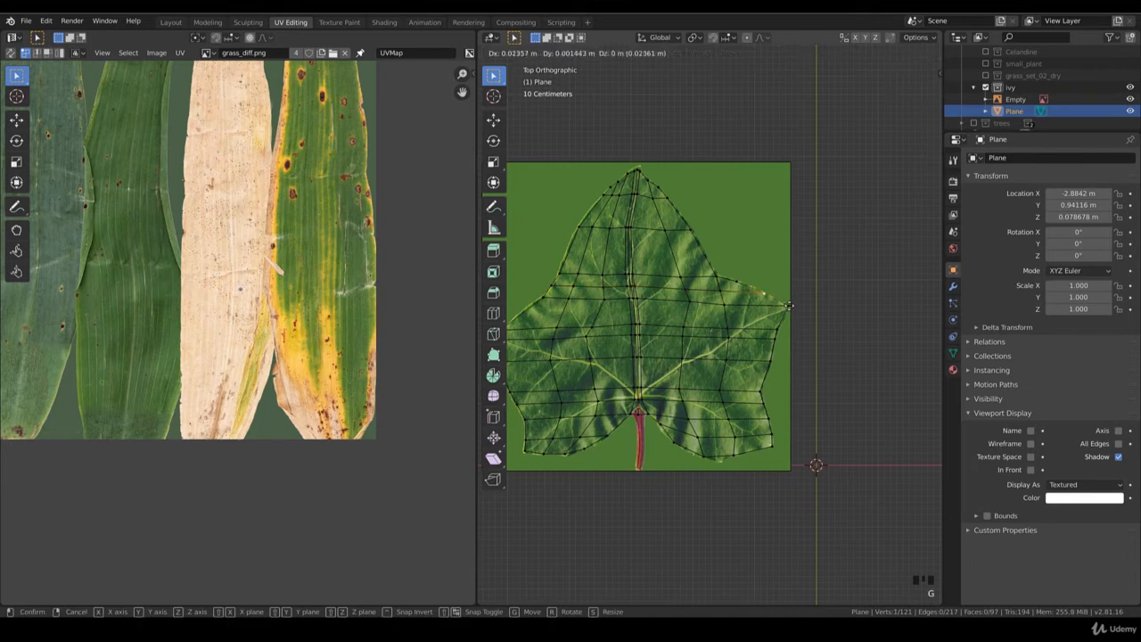
left_click(768, 293)
- Add a centred horizontal loop cut through the upper left lobe, and move its left end vertex about -0.01 m in X onto the margin
middle_click_drag(562, 310, 598, 305, "shift")
key("ctrl+r")
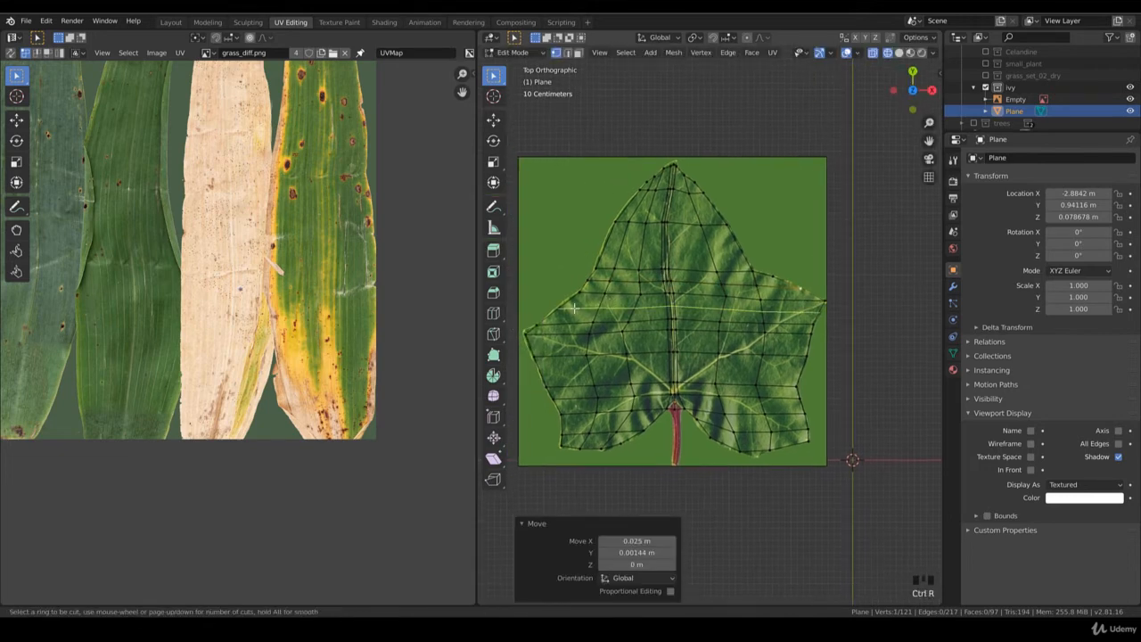
left_click(575, 308)
right_click(575, 308)
left_click(564, 307)
key("g")
left_click(559, 308)
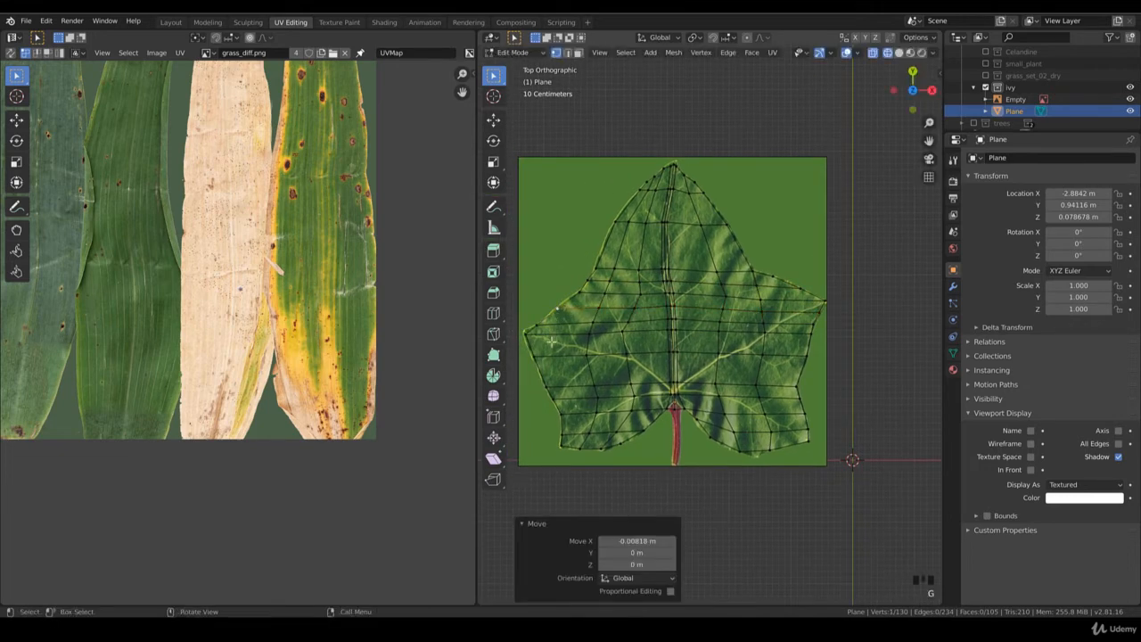
- Add one centred loop cut through the left lobe and a vertical one through the right lobe
middle_click_drag(554, 343, 618, 314, "shift")
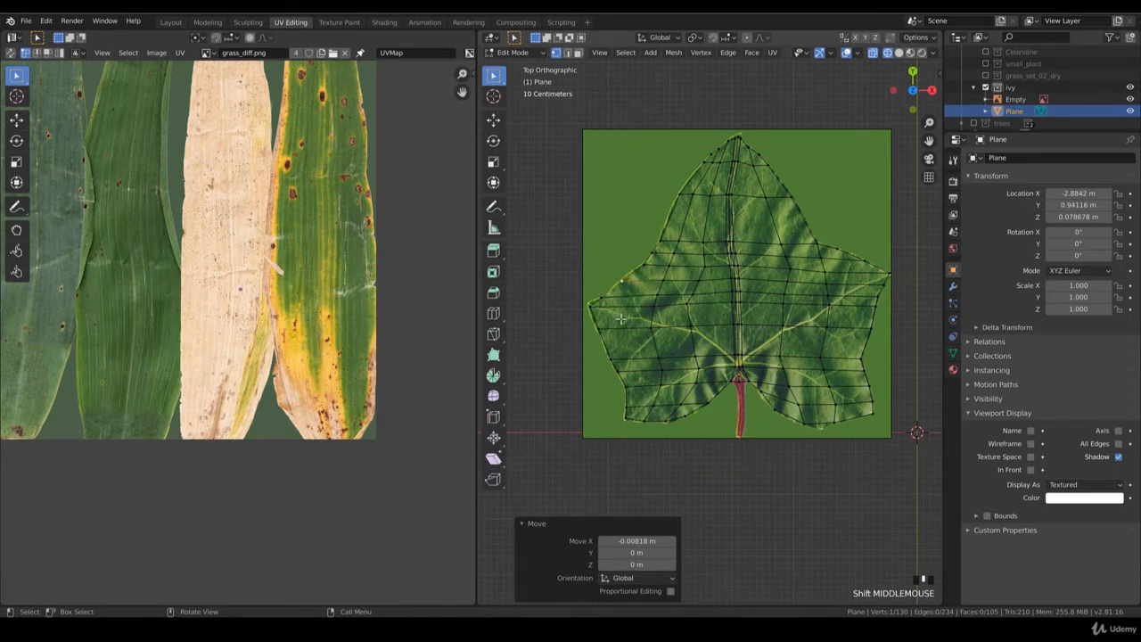
key("ctrl+r")
left_click(621, 319)
right_click(621, 319)
middle_click_drag(740, 323, 698, 325, "shift")
key("ctrl+r")
left_click(829, 302)
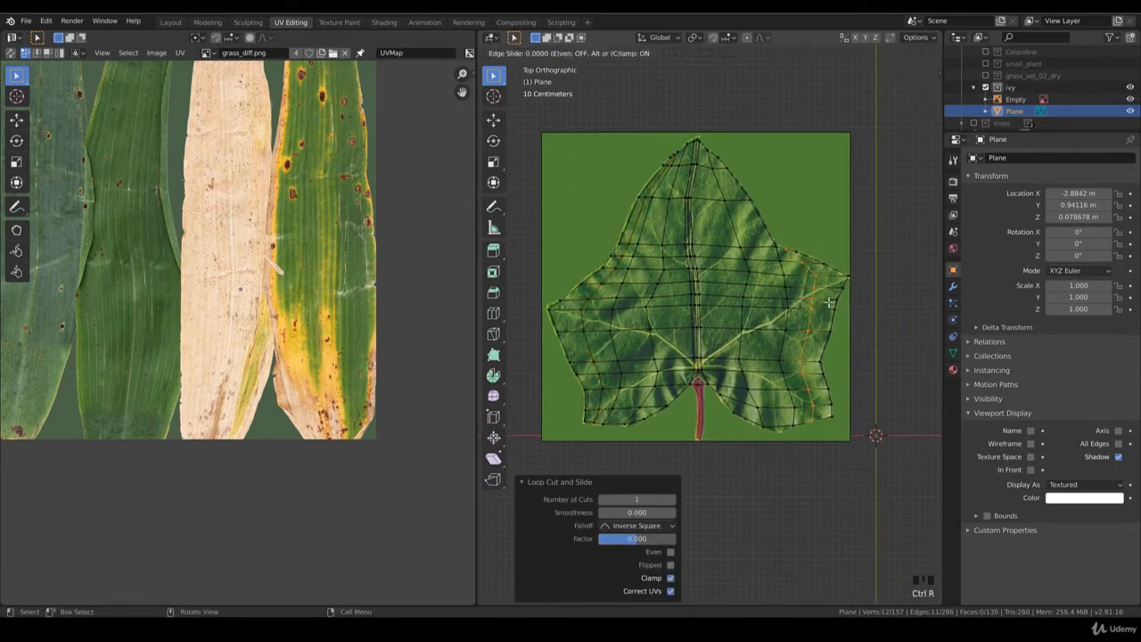
right_click(828, 302)
- Add a centred horizontal loop cut across the upper leaf, and move its left end vertex about -0.04 m in X with proportional editing
key("ctrl+r")
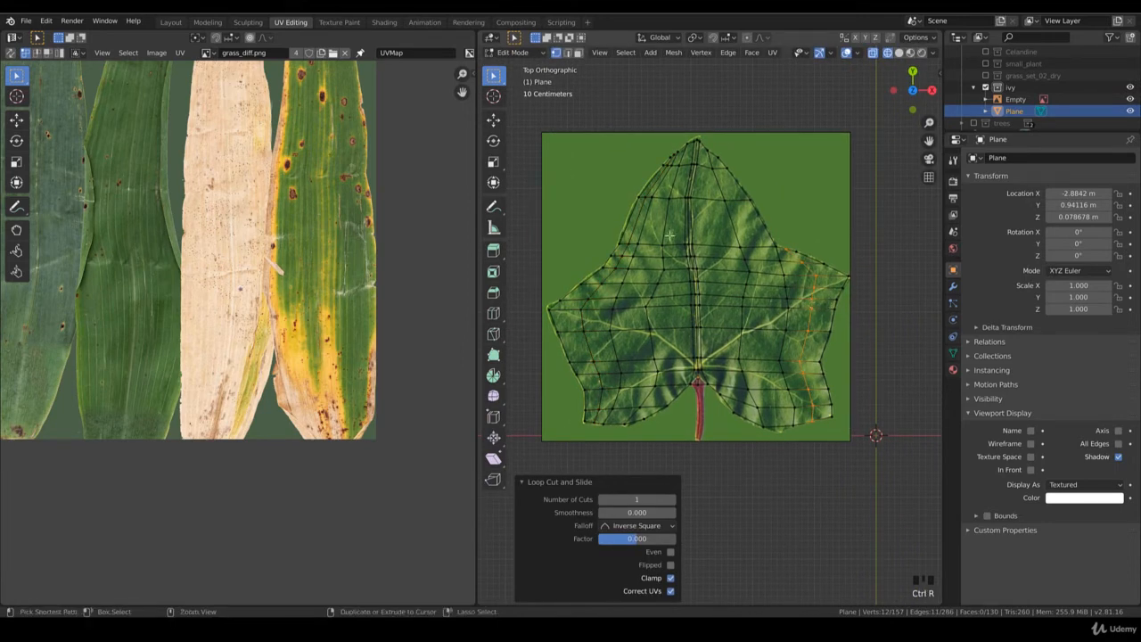
left_click(697, 232)
right_click(697, 232)
middle_click_drag(699, 235, 701, 250, "shift")
scroll(631, 221, "up", 2)
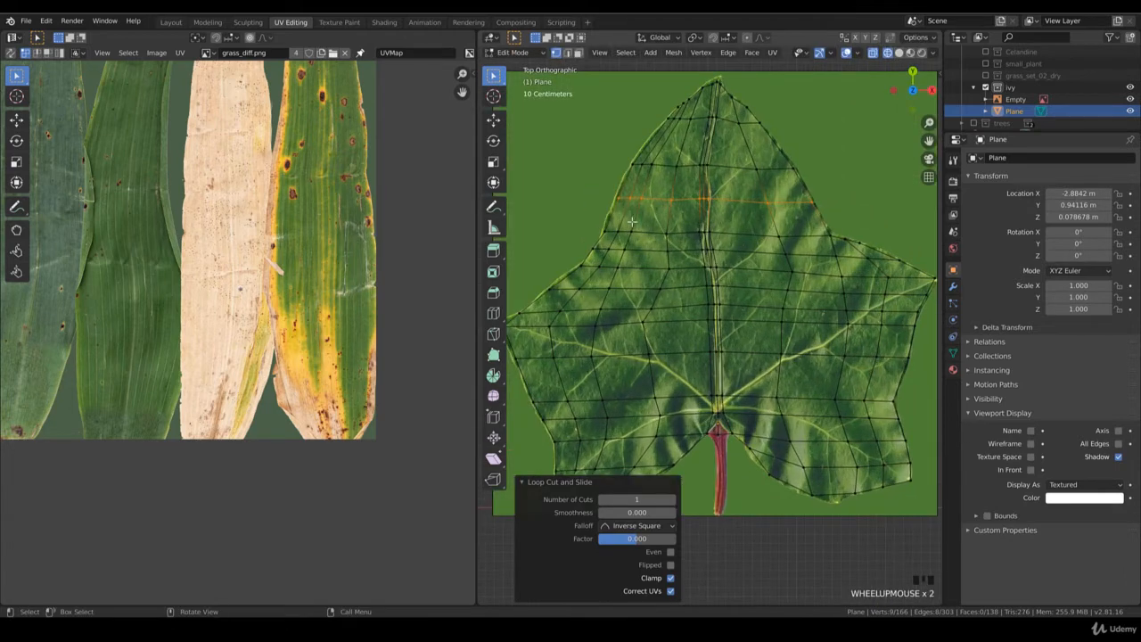
left_click(611, 196)
key("g")
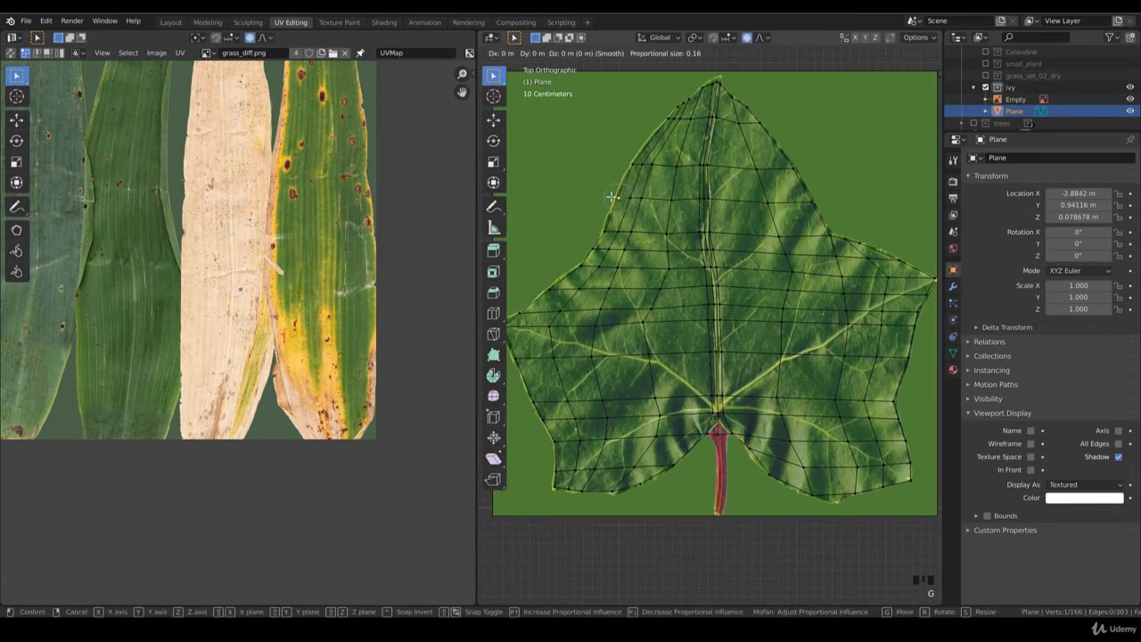
left_click(607, 197)
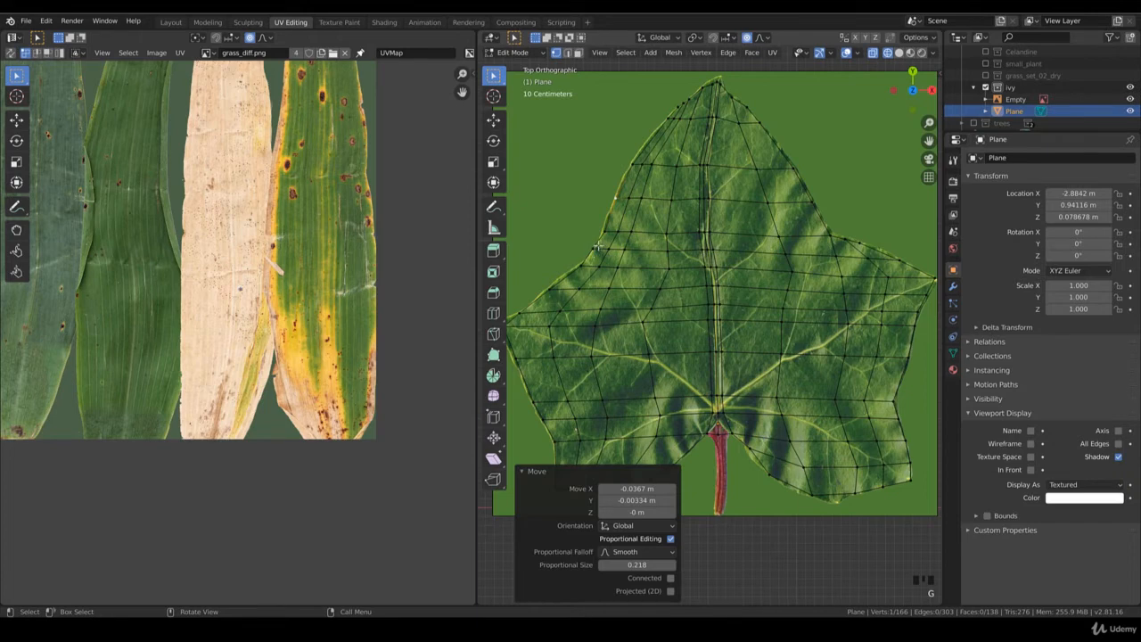
- Nudge the upper left lobe's margin vertices onto the leaf outline with proportional editing, the last one about -0.01 m in X
key("g")
left_click(572, 282)
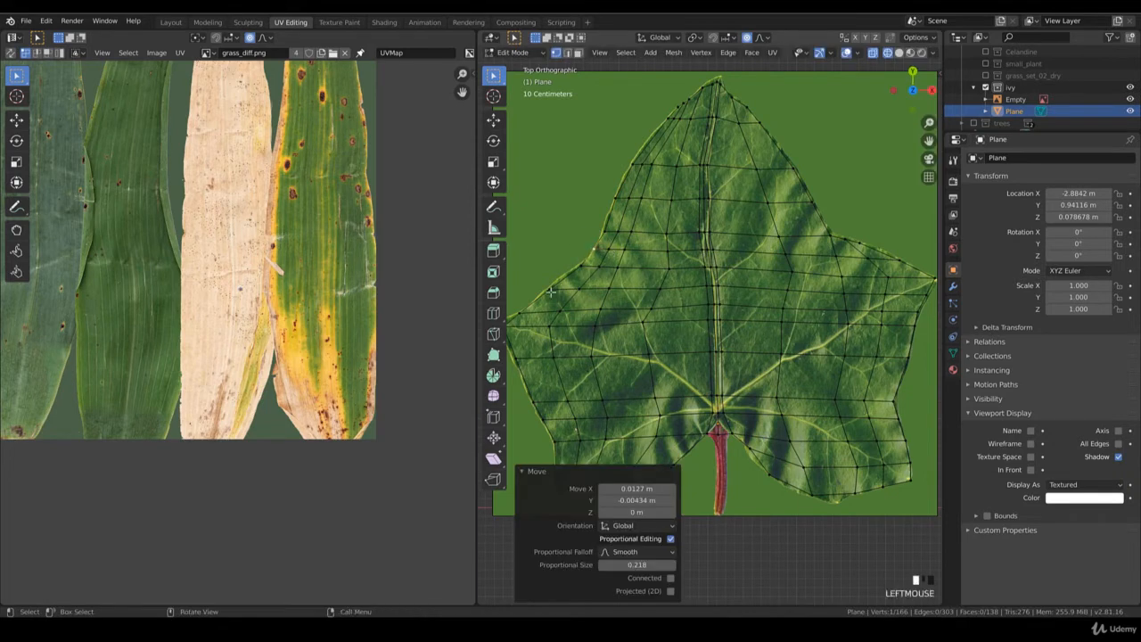
key("g")
left_click(546, 291)
- Extrude the three vertices at the stem's base about -0.08 m in Y without proportional editing, narrow them along X, and move them about 0.04 m in Y
middle_click_drag(526, 322, 631, 311, "shift")
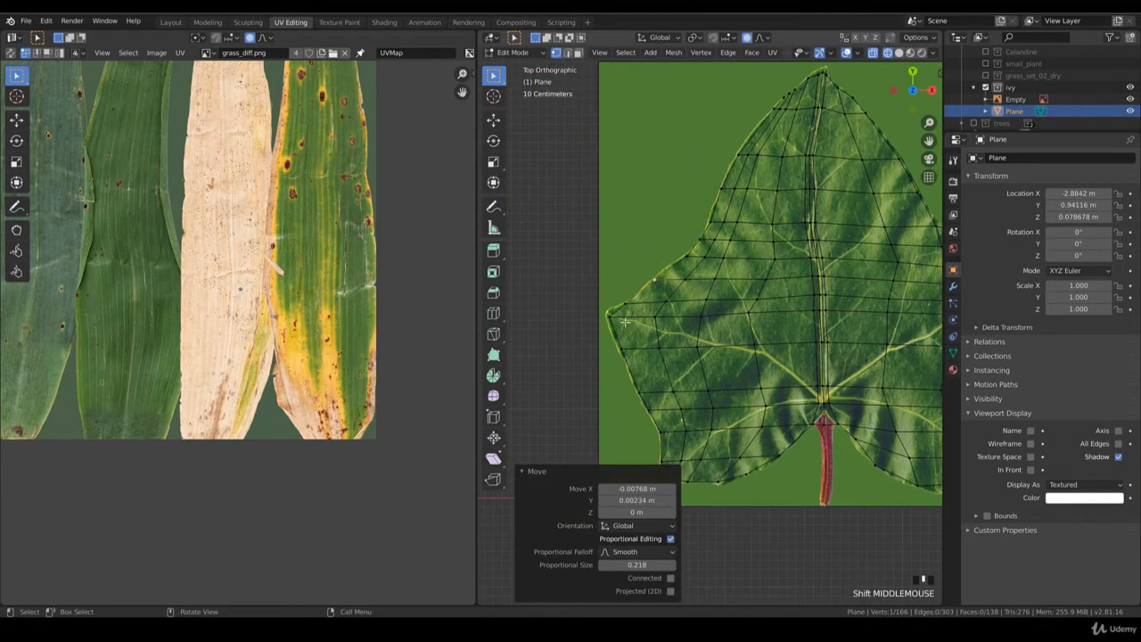
middle_click_drag(719, 406, 686, 390, "shift")
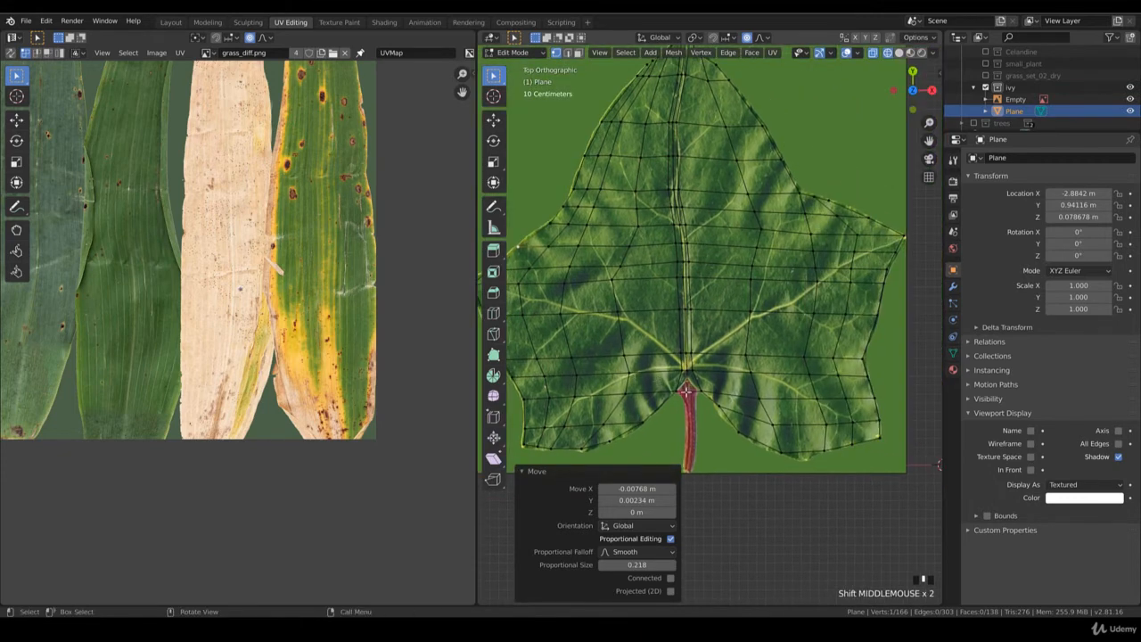
left_click(684, 390)
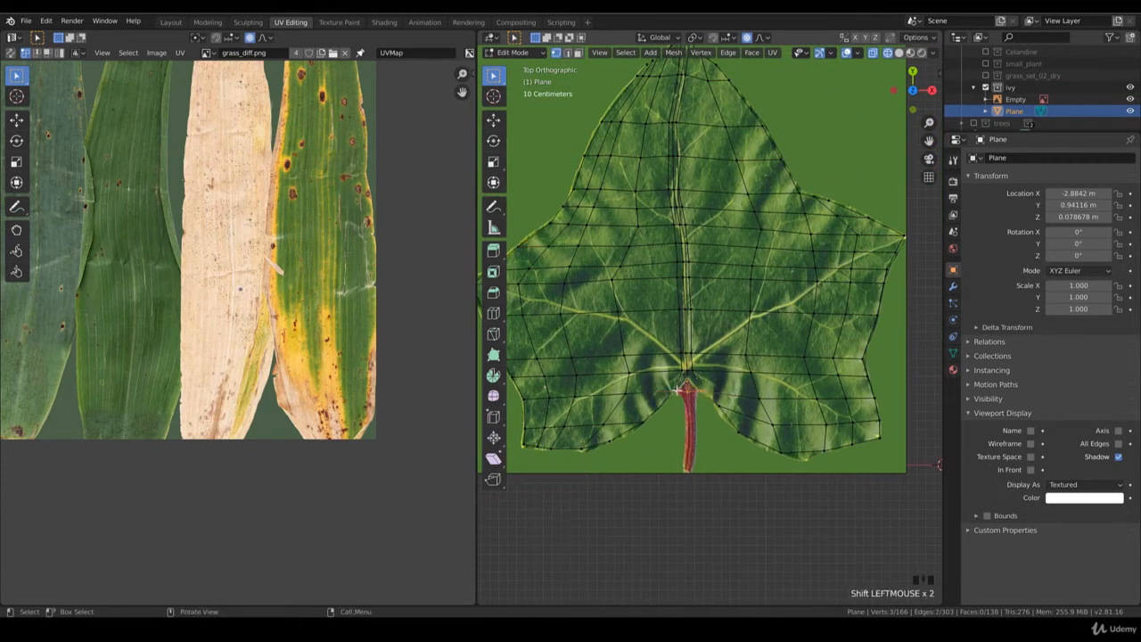
key("e")
left_click(719, 397)
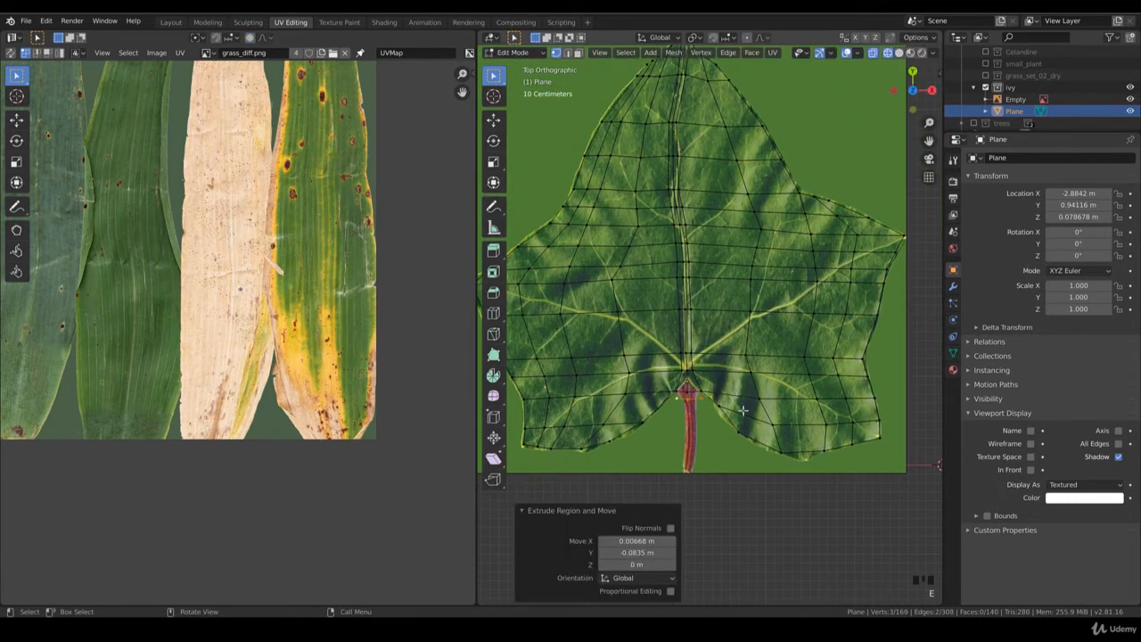
key("s")
key("x")
left_click(717, 409)
key("s")
left_click(717, 407)
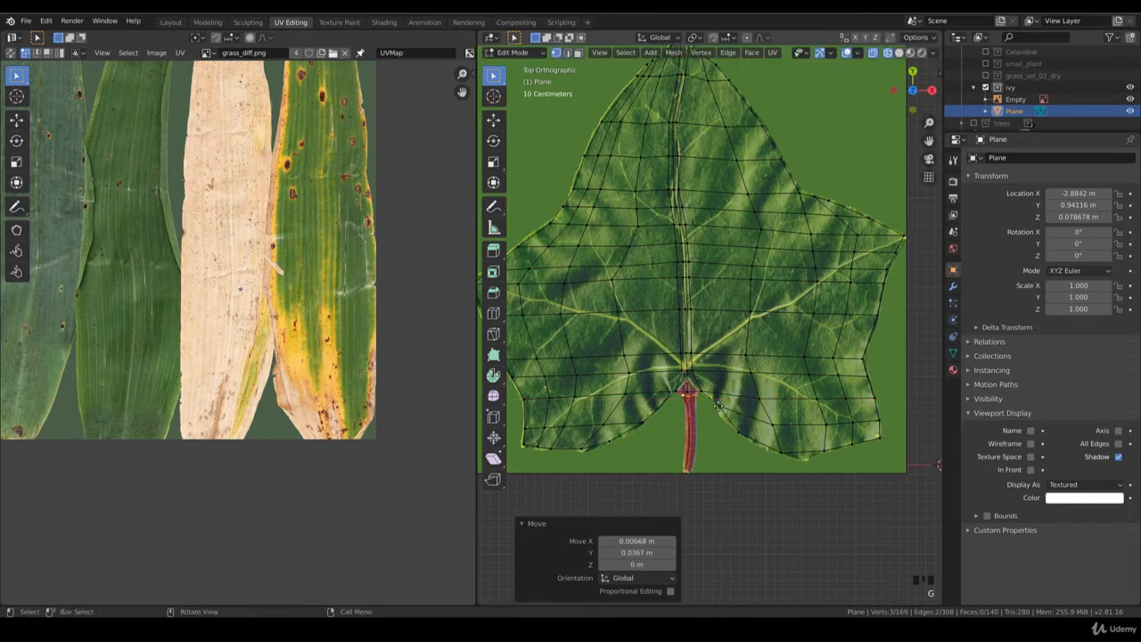
- Extrude the stem's end vertices about -0.17 m in Y and scale them down slightly
key("e")
left_click(714, 419)
key("s")
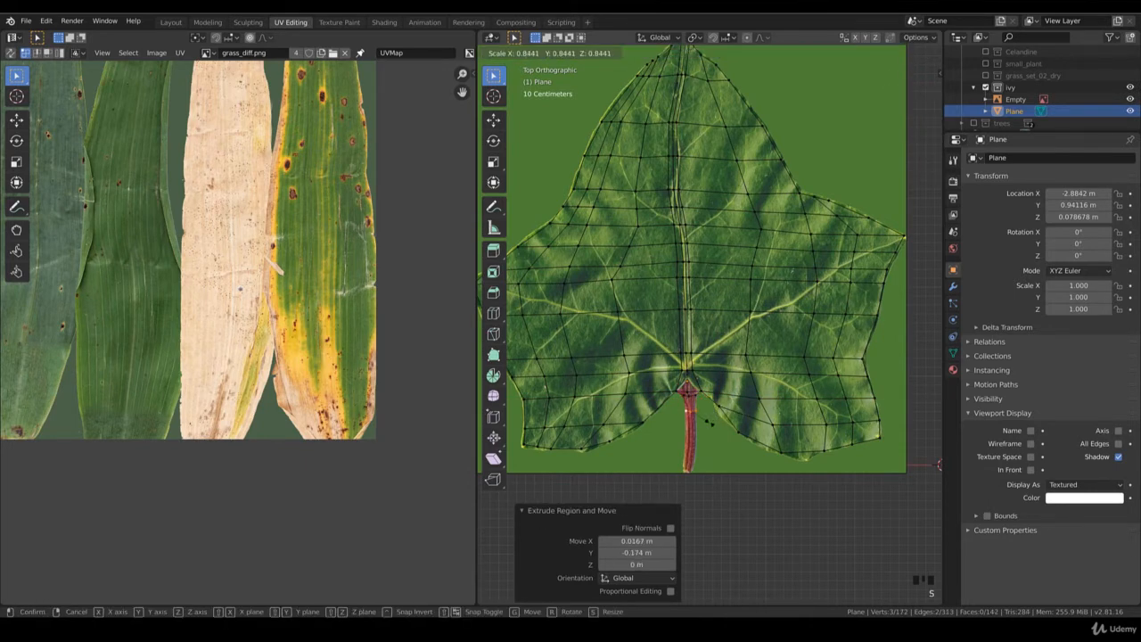
left_click(711, 426)
- Extrude three more stem segments to the end of the pictured stem, the first about -0.23 m in Y, and align the end vertices
key("e")
left_click(709, 443)
key("e")
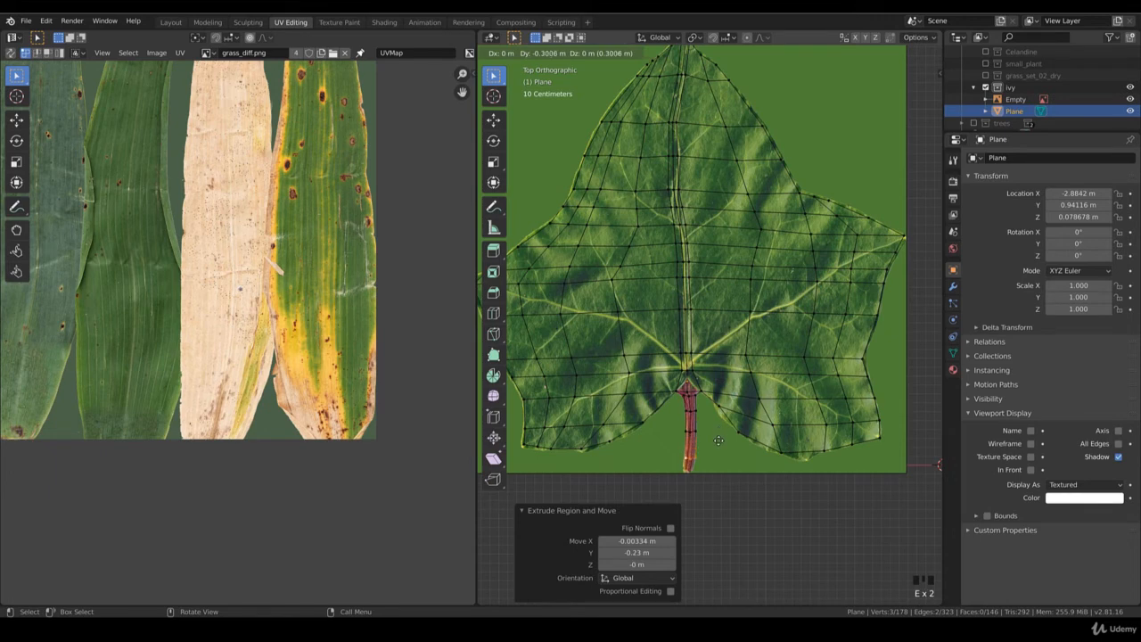
left_click(719, 442)
key("e")
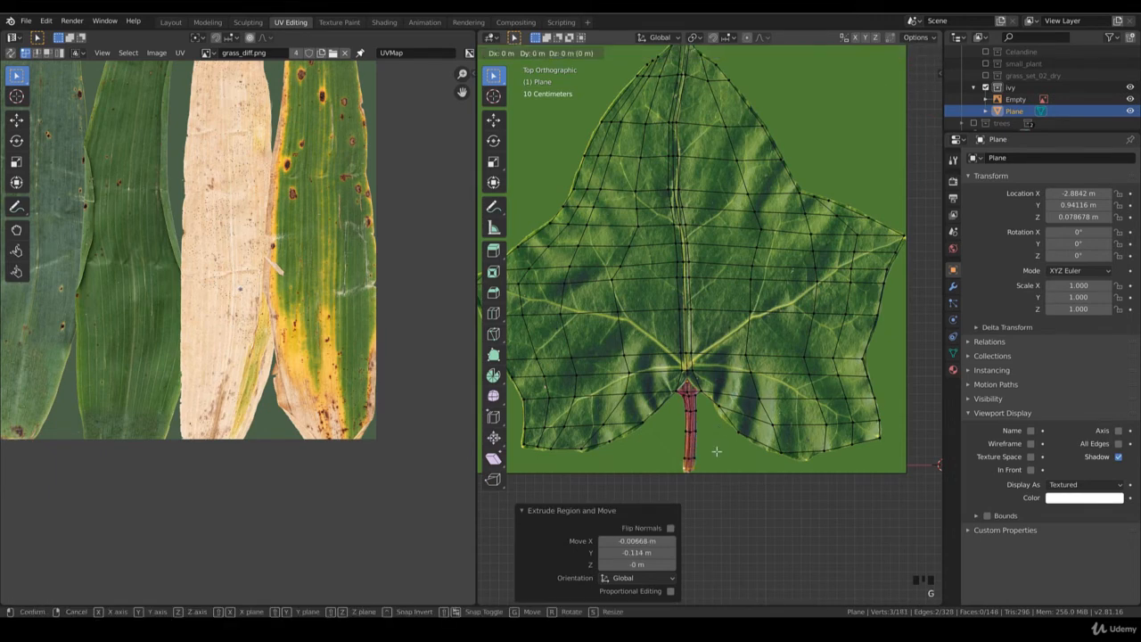
left_click(715, 452)
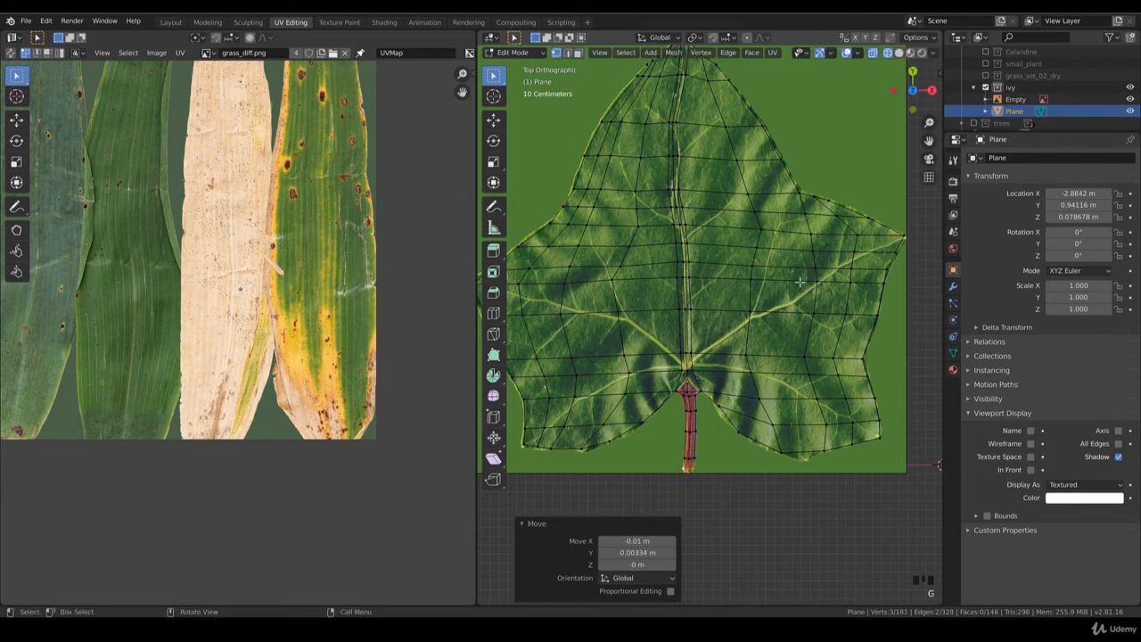
- Nudge the margin vertices in the notch above the right lobe onto the leaf outline, the last one about 0.03 m in X
scroll(799, 282, "down", 3)
scroll(726, 293, "up", 2)
left_click(690, 280)
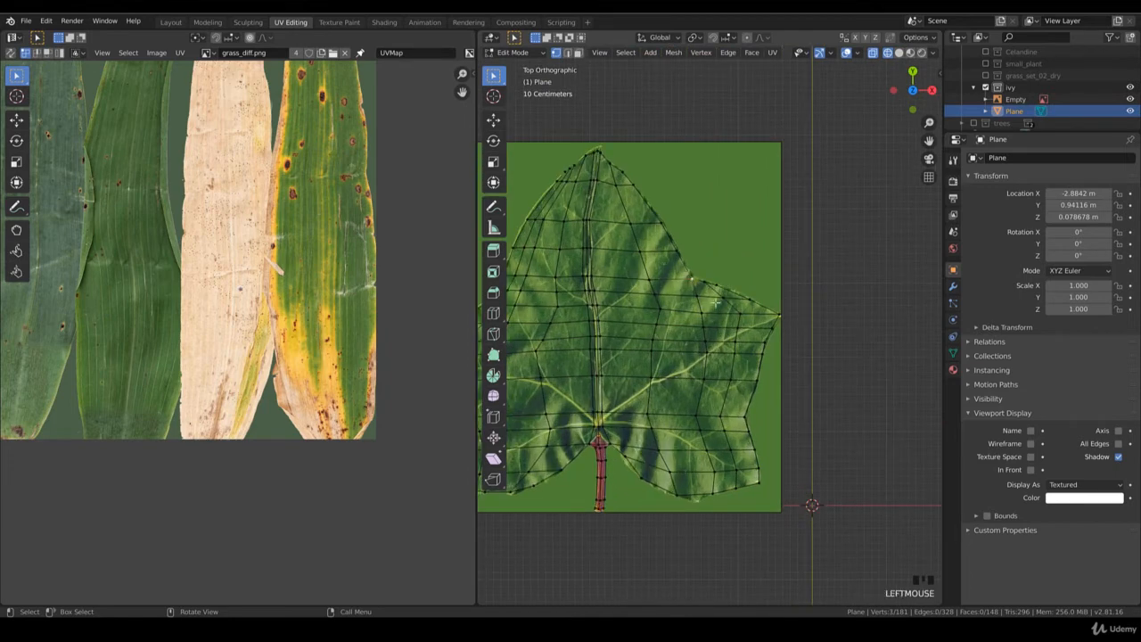
key("g")
left_click(719, 287)
key("g")
left_click(712, 290)
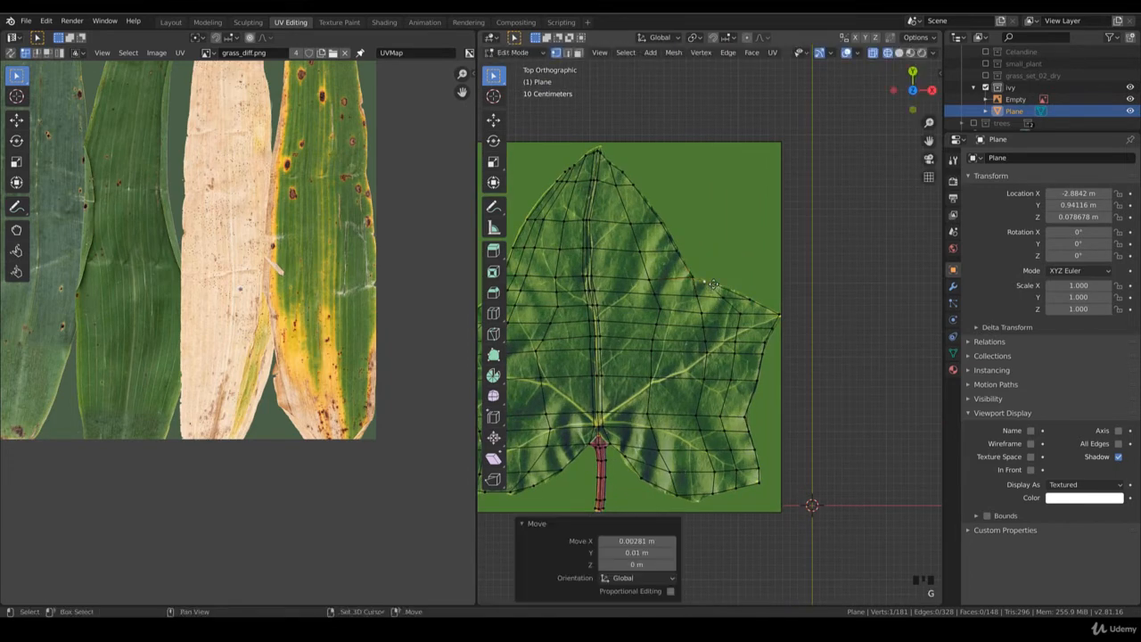
key("g")
left_click(717, 278)
scroll(758, 285, "down", 2)
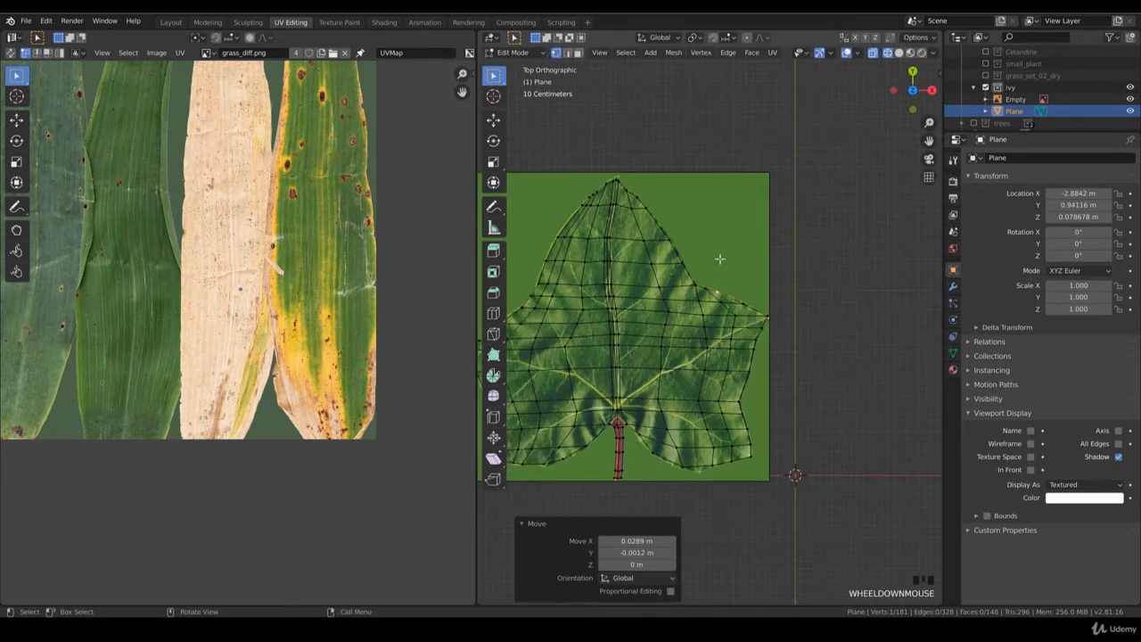
- Return to Object Mode and give the leaf plane a new material named ivy
key("Tab")
left_click(953, 370)
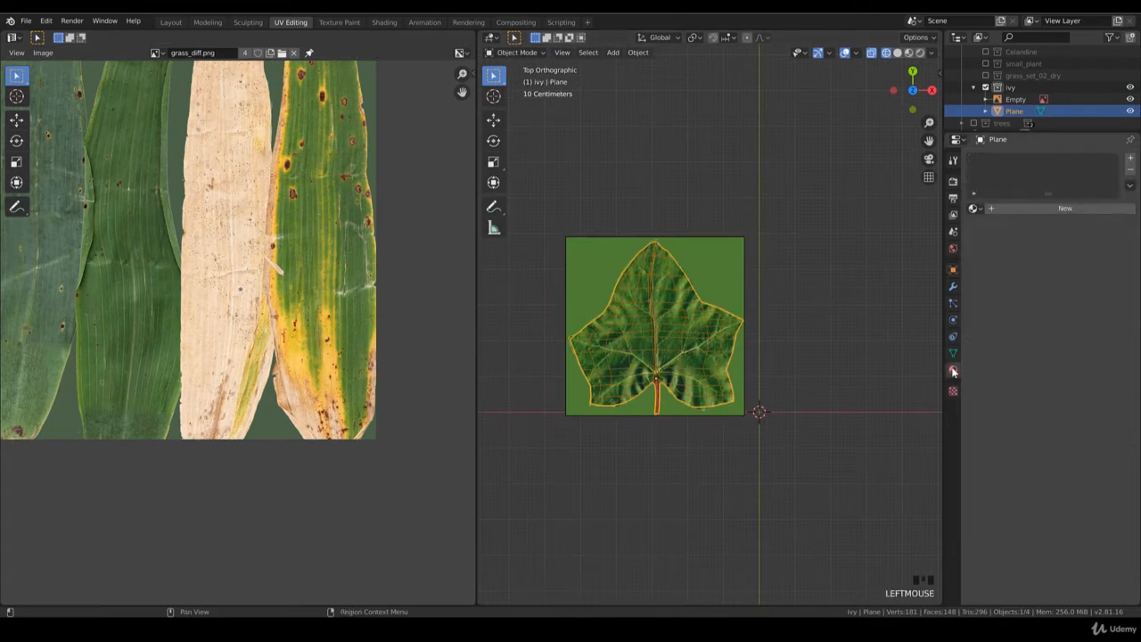
left_click(1014, 208)
left_click(1008, 207)
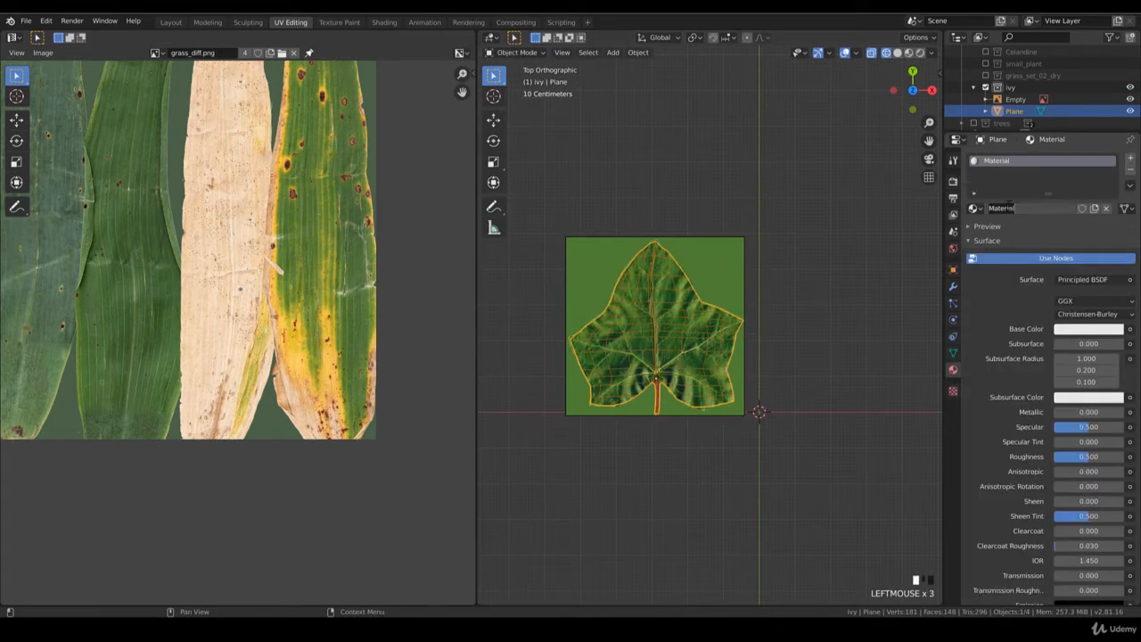
key("Return")
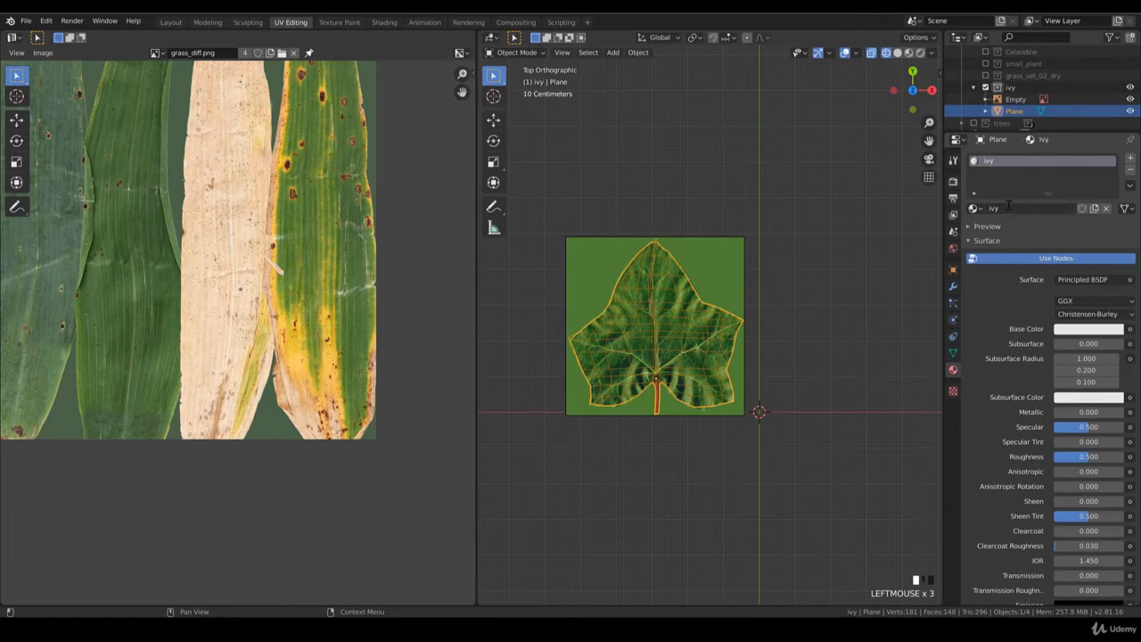
- Link an image texture to the ivy material's base color, using ivy_1_diff.png from the ivy folder
left_click(1129, 329)
left_click(1130, 328)
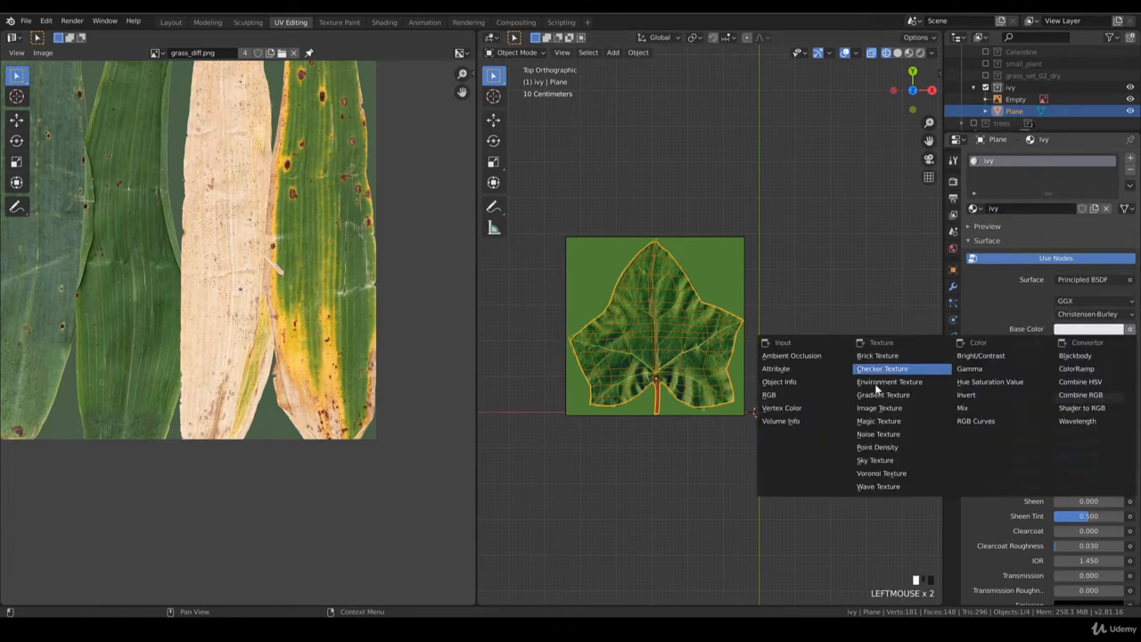
left_click(879, 408)
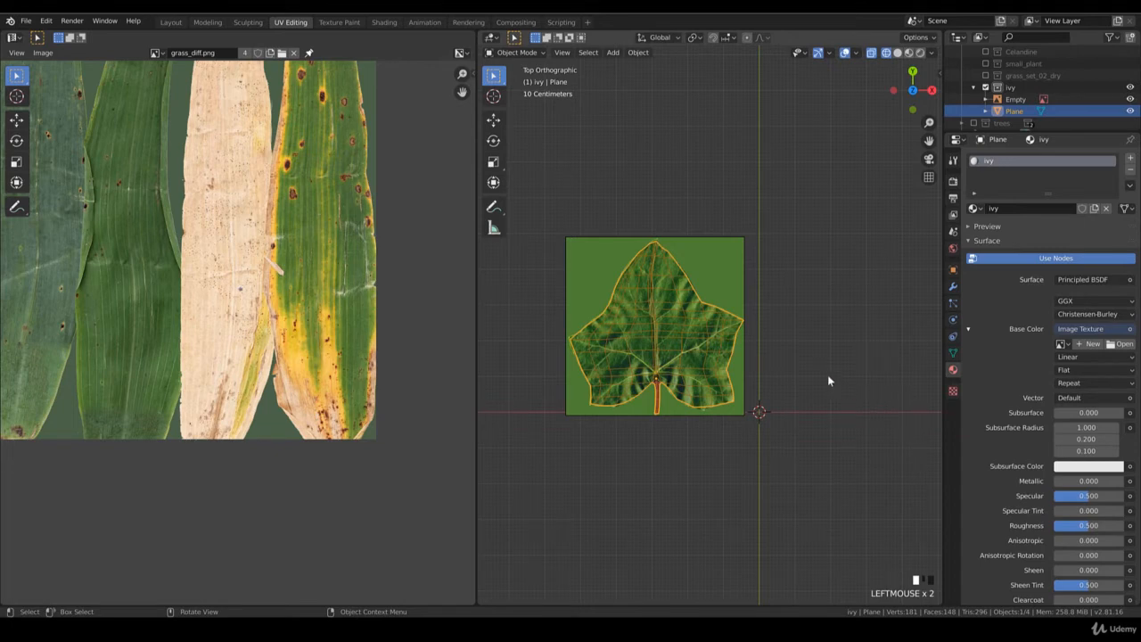
left_click(1123, 345)
left_click(316, 360)
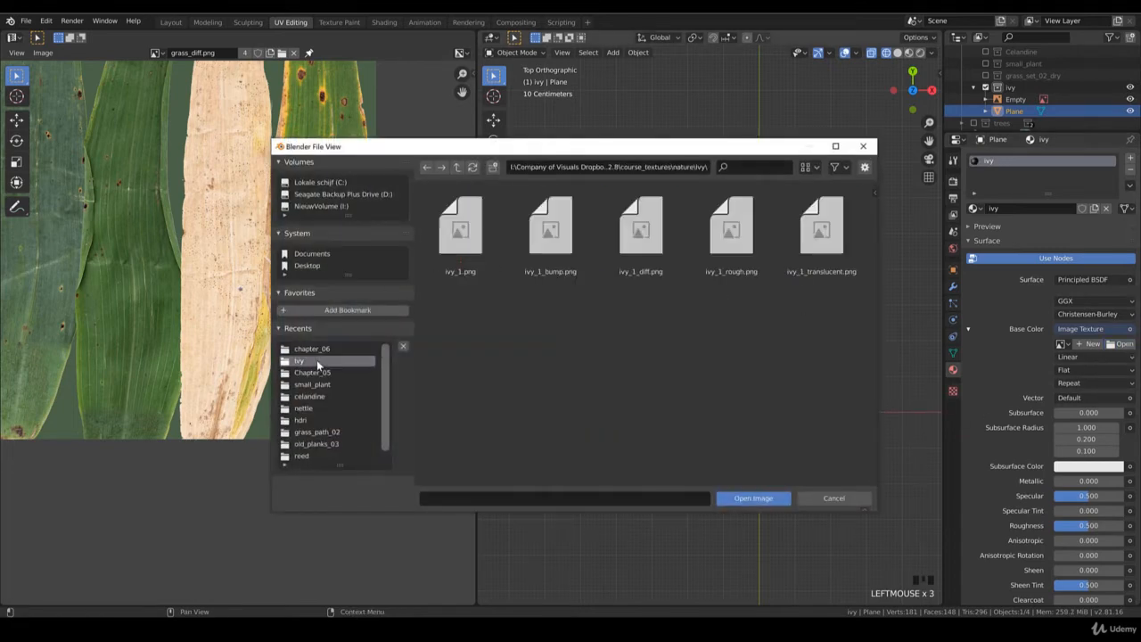
double_click(640, 233)
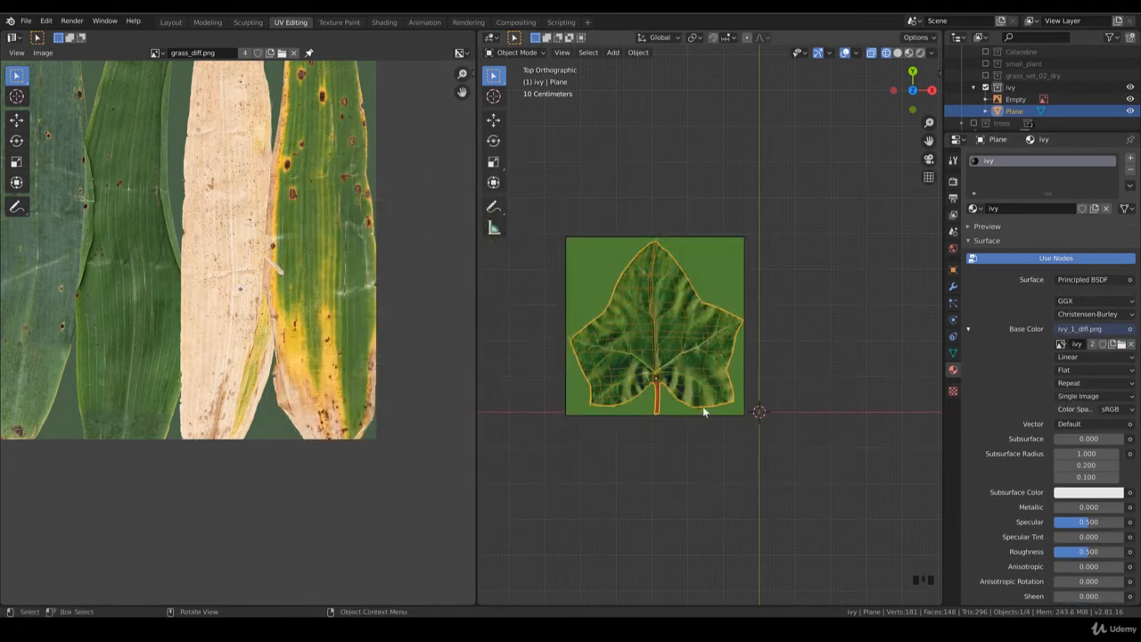
- Unwrap the whole leaf mesh in Edit Mode with Project From View
key("Tab")
left_click(704, 404)
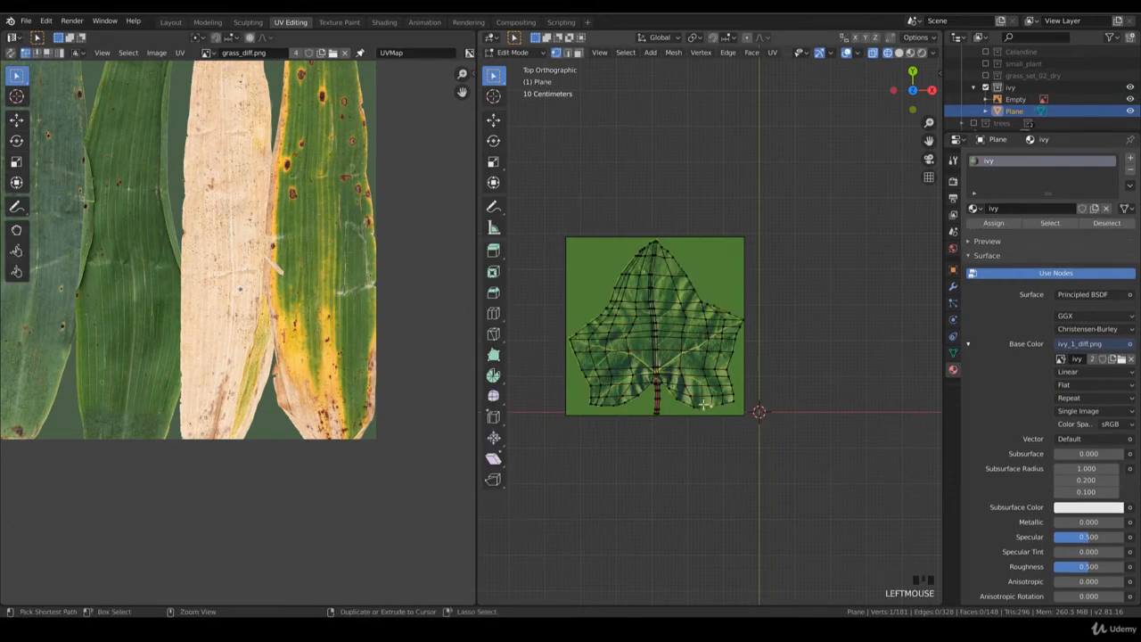
key("a")
key("u")
left_click(704, 402)
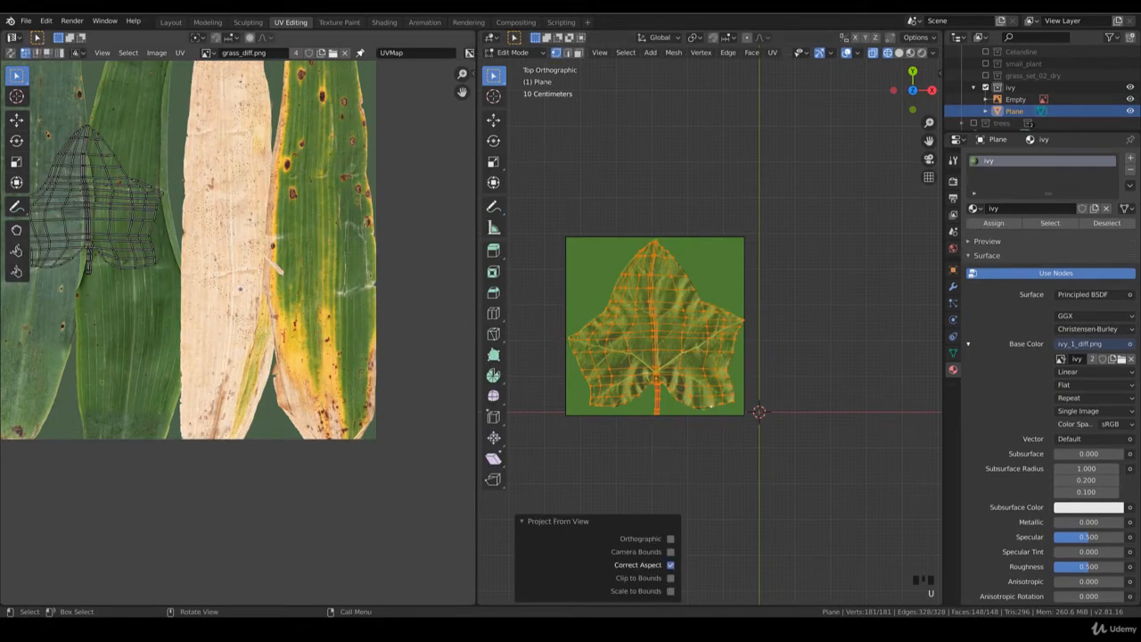
- Show ivy_1_diff.png in the UV editor as the image behind the leaf's UVs
left_click(208, 52)
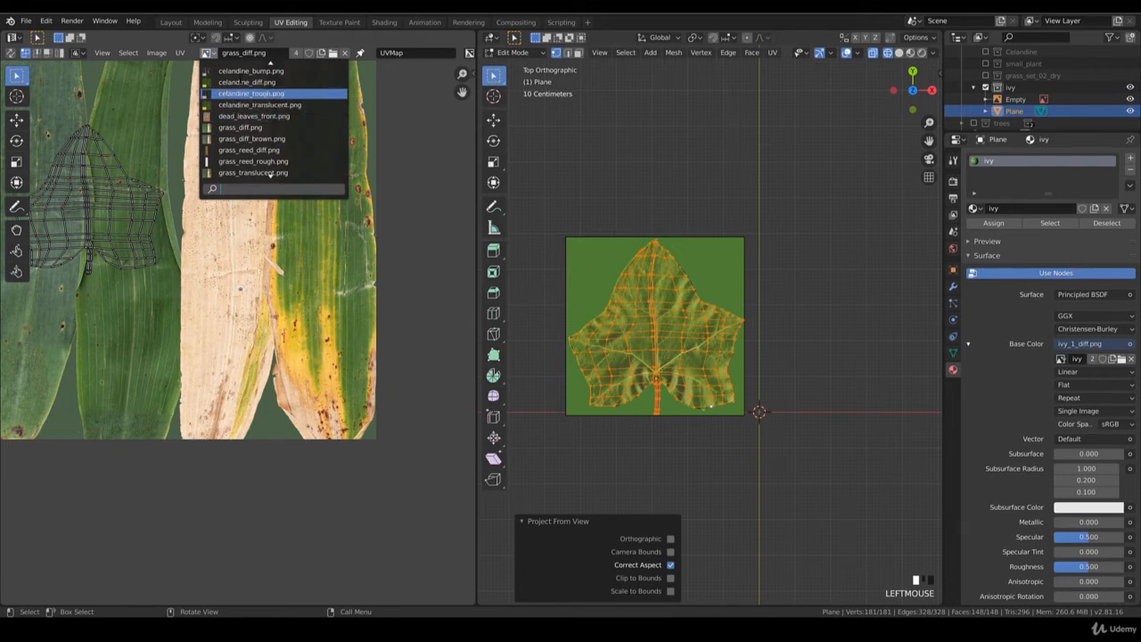
scroll(270, 174, "down", 3)
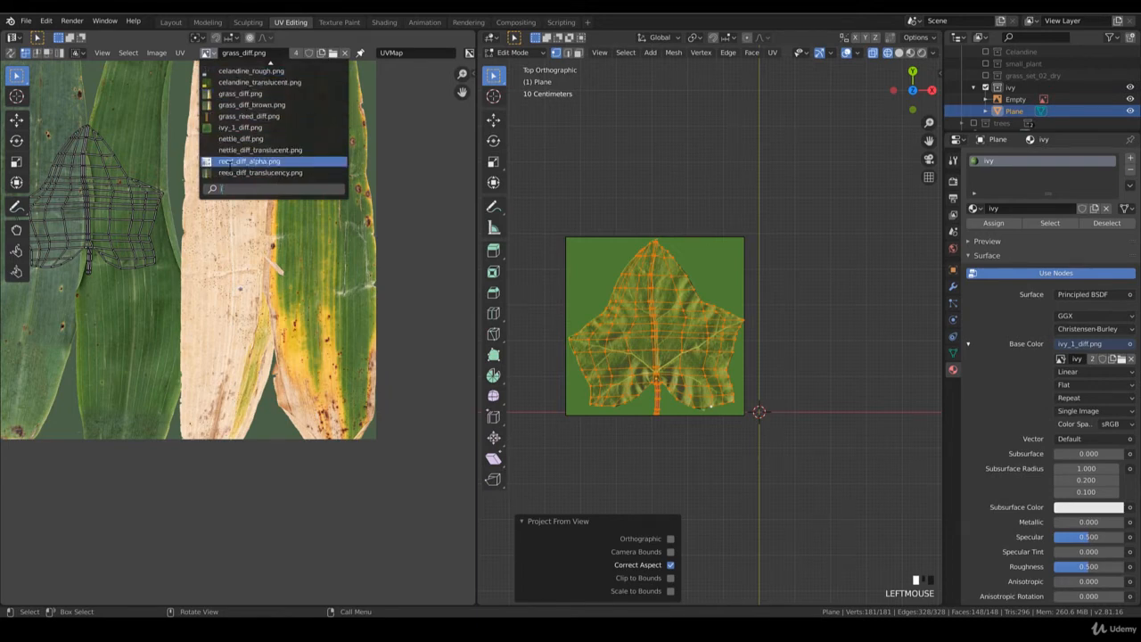
type("ivy")
left_click(262, 73)
scroll(255, 343, "down", 5)
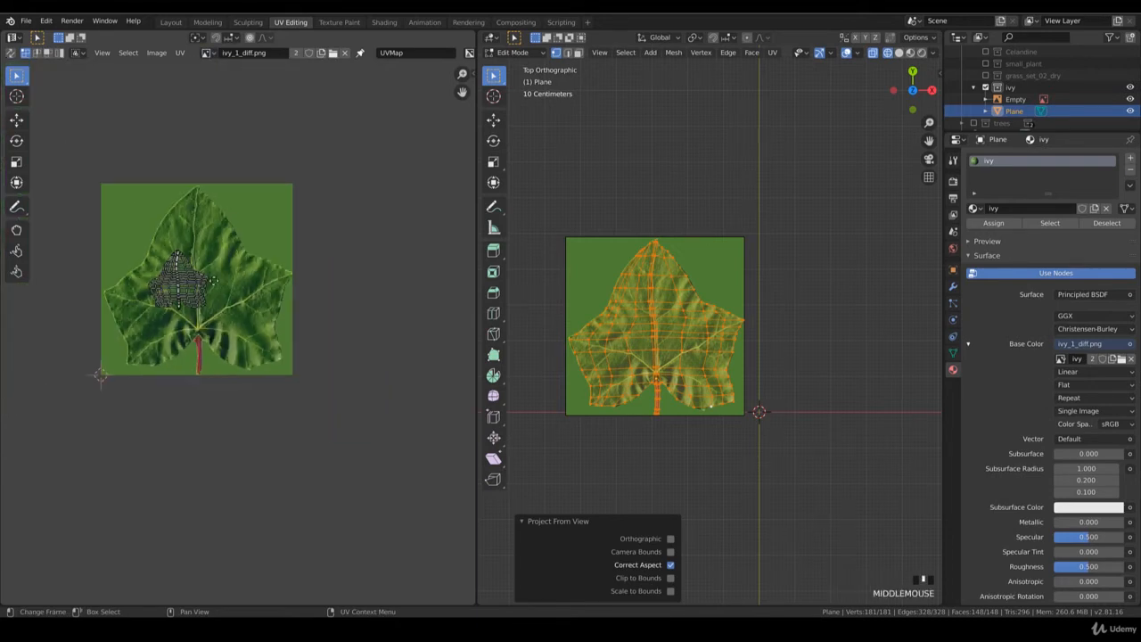
- Select all of the leaf's UVs, then enlarge and move them to roughly cover the leaf in the image
middle_click_drag(190, 281, 249, 284)
left_click(250, 283)
key("b")
left_click_drag(318, 359, 201, 245)
key("s")
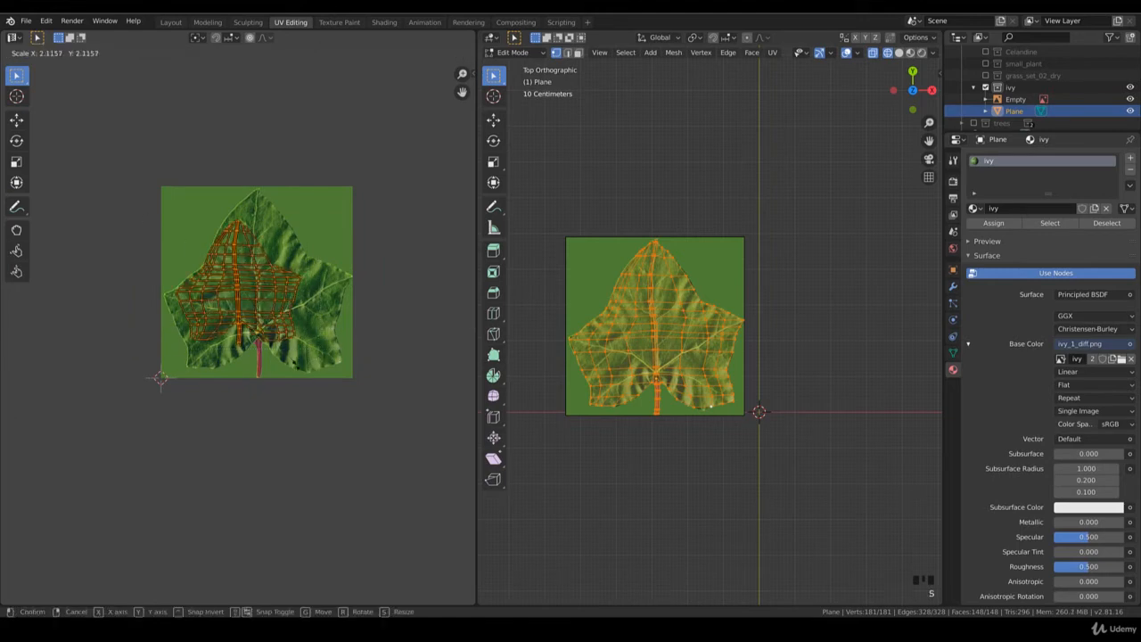
left_click(301, 366)
middle_click_drag(301, 365, 328, 357)
key("g")
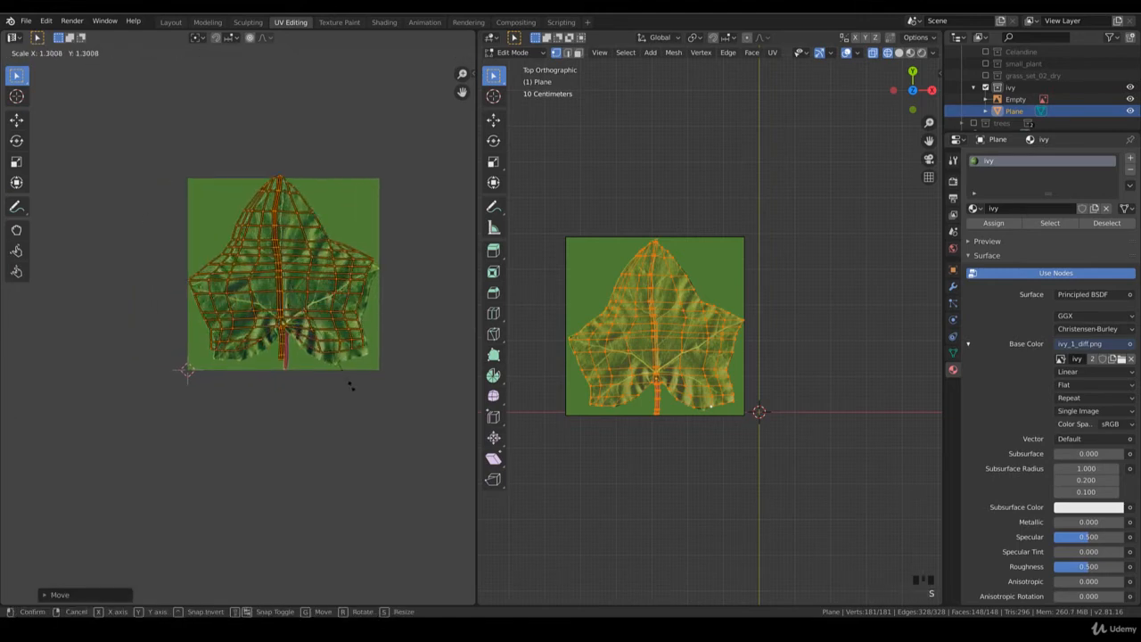
scroll(357, 374, "up", 2)
left_click(374, 382)
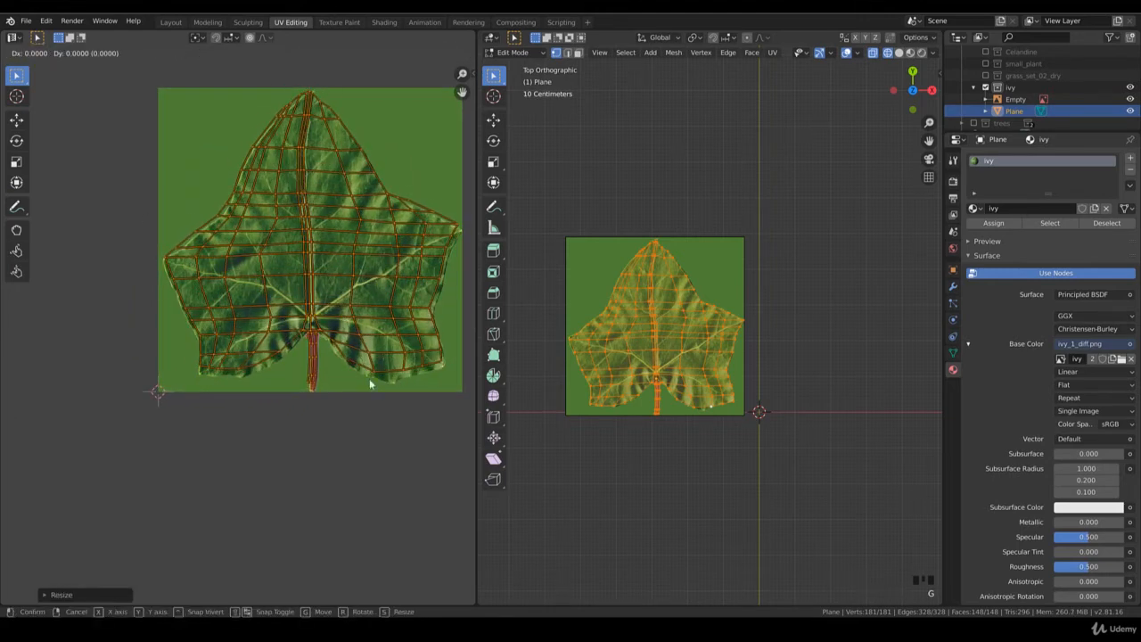
- Fine-tune the scale and position of the whole UV layout to match the leaf outline and stem
key("s")
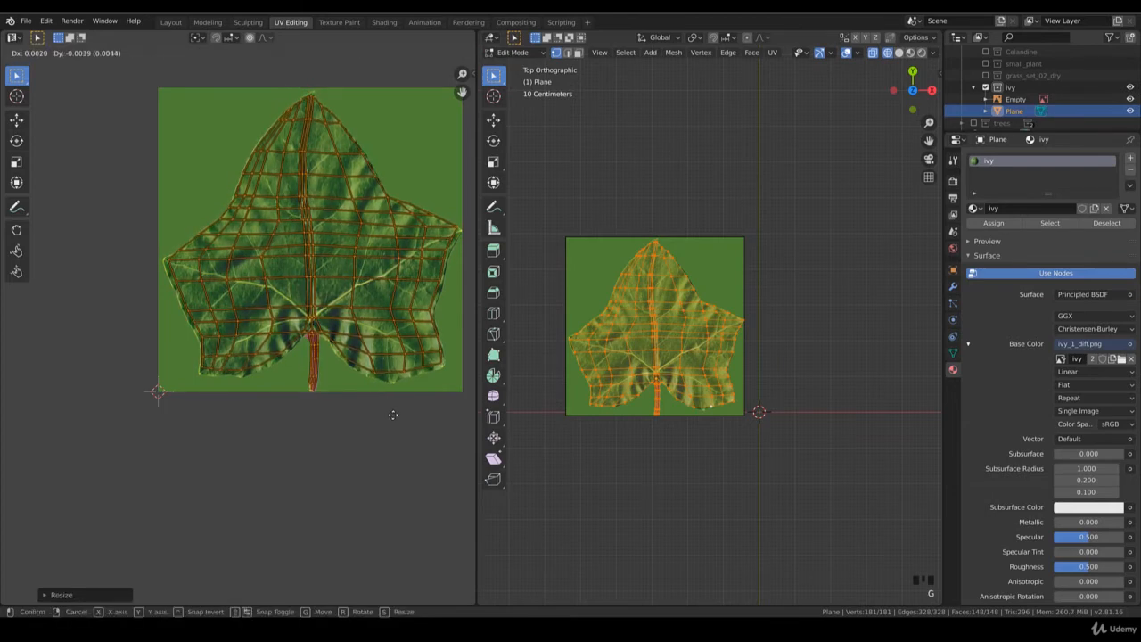
key("s")
key("s")
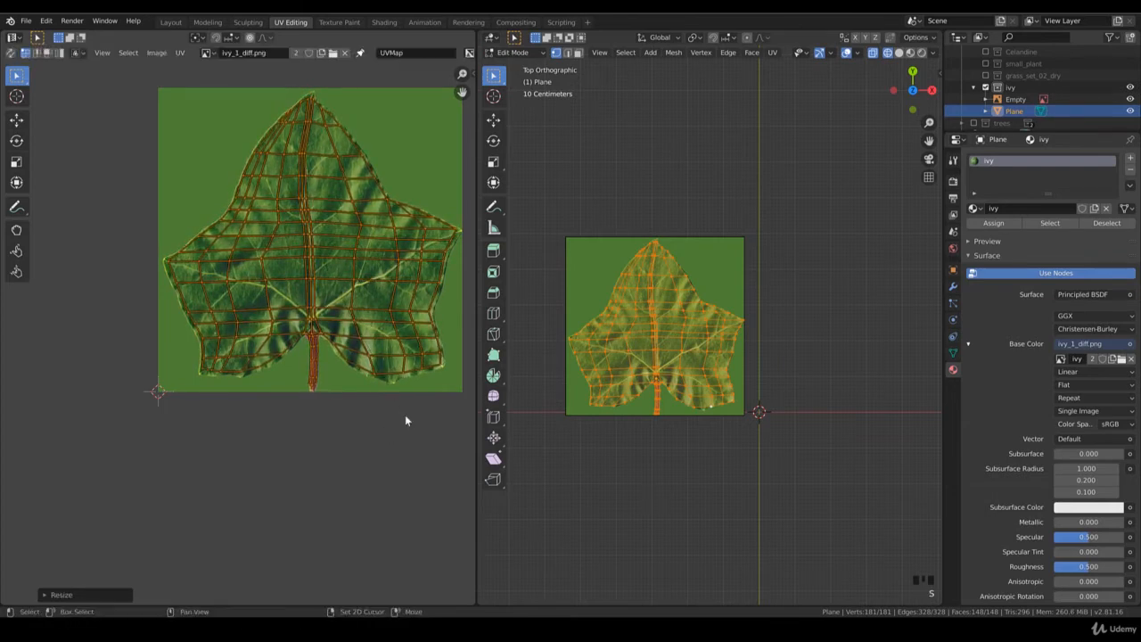
left_click(423, 427)
key("g")
left_click(424, 422)
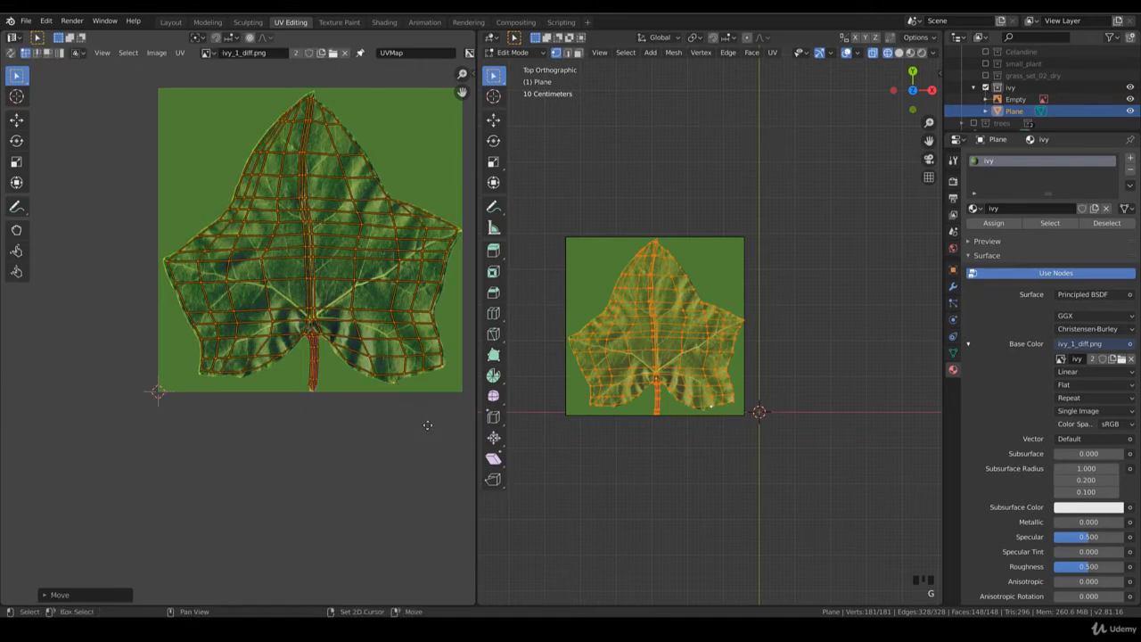
key("s")
left_click(420, 410)
key("g")
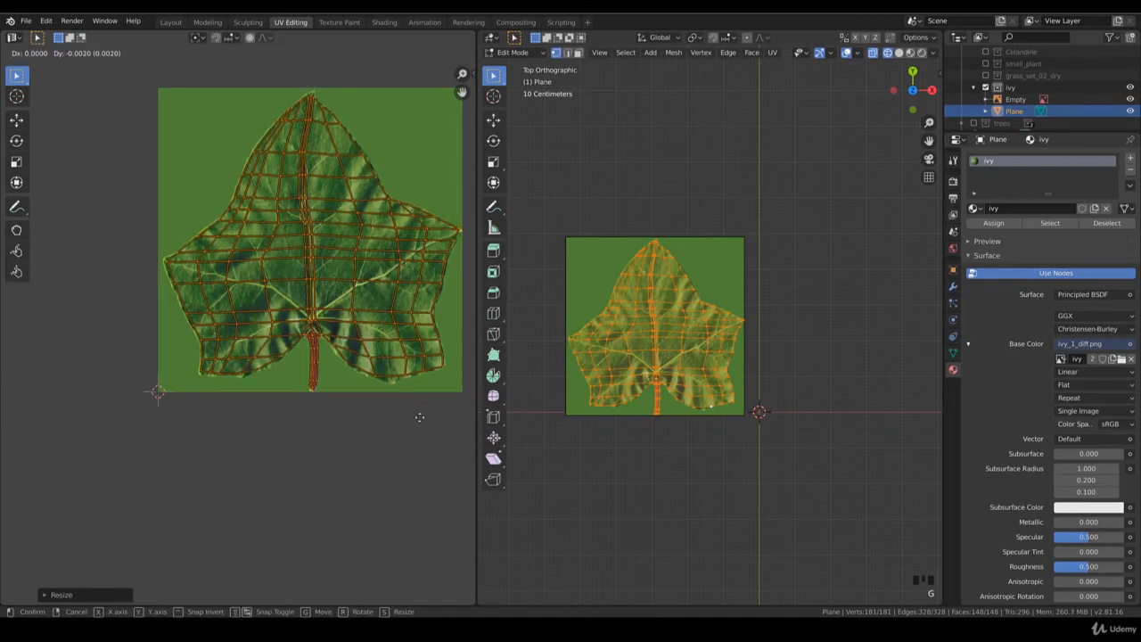
left_click(418, 416)
- Move UV vertices on the outer margin of the lower right lobe onto the leaf outline
scroll(302, 316, "up", 3)
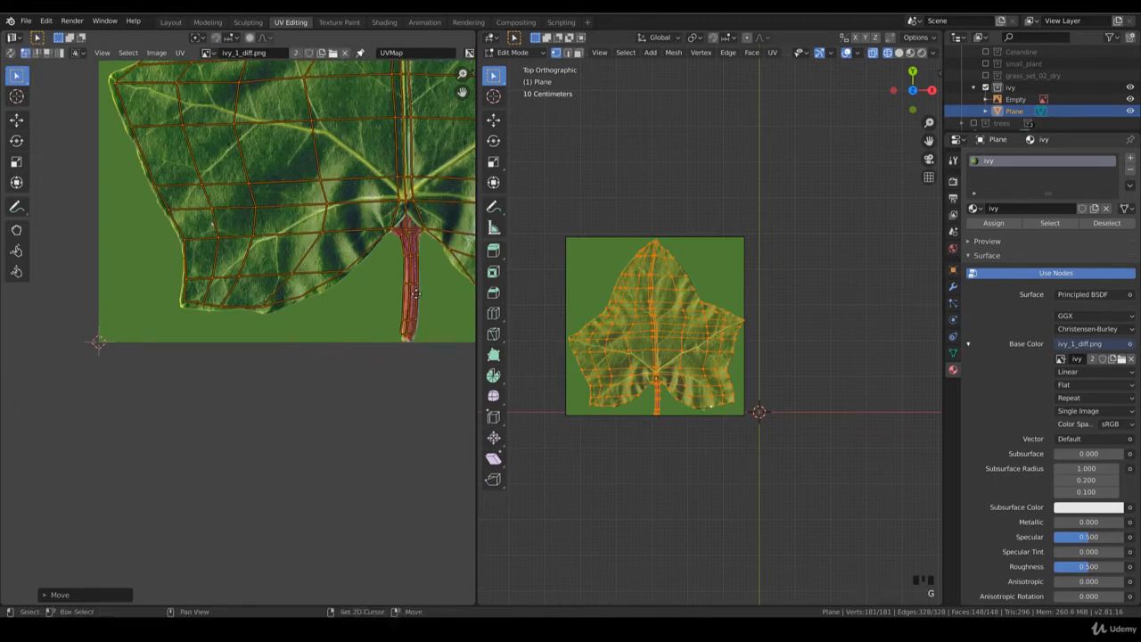
scroll(383, 287, "down", 3)
scroll(353, 288, "up", 3)
middle_click_drag(374, 261, 356, 317)
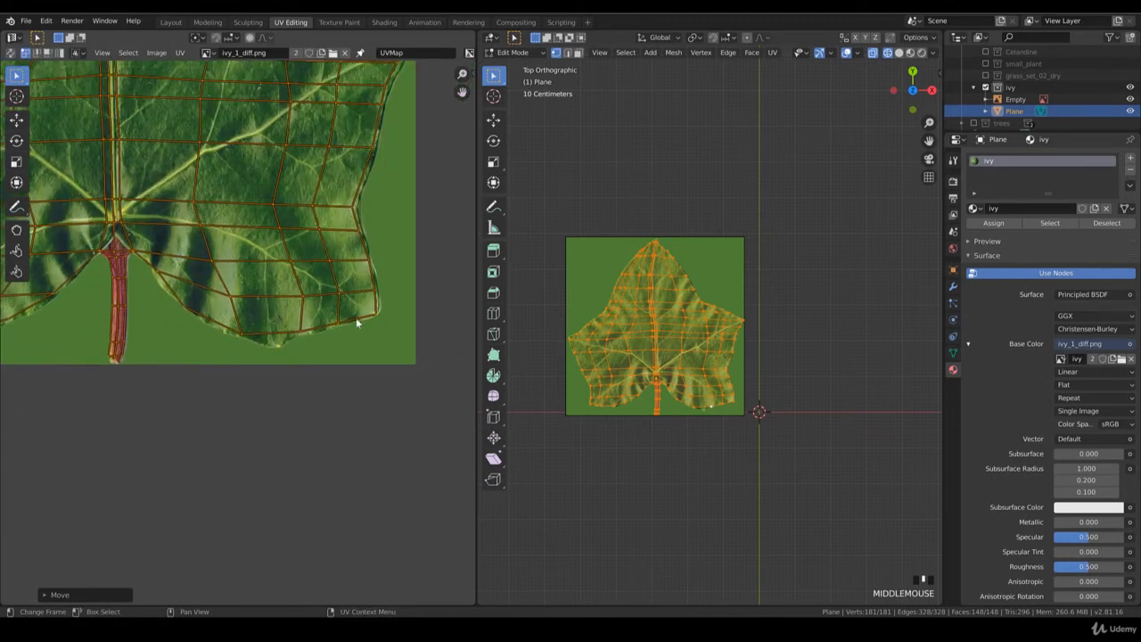
left_click(371, 244)
key("g")
left_click(392, 218)
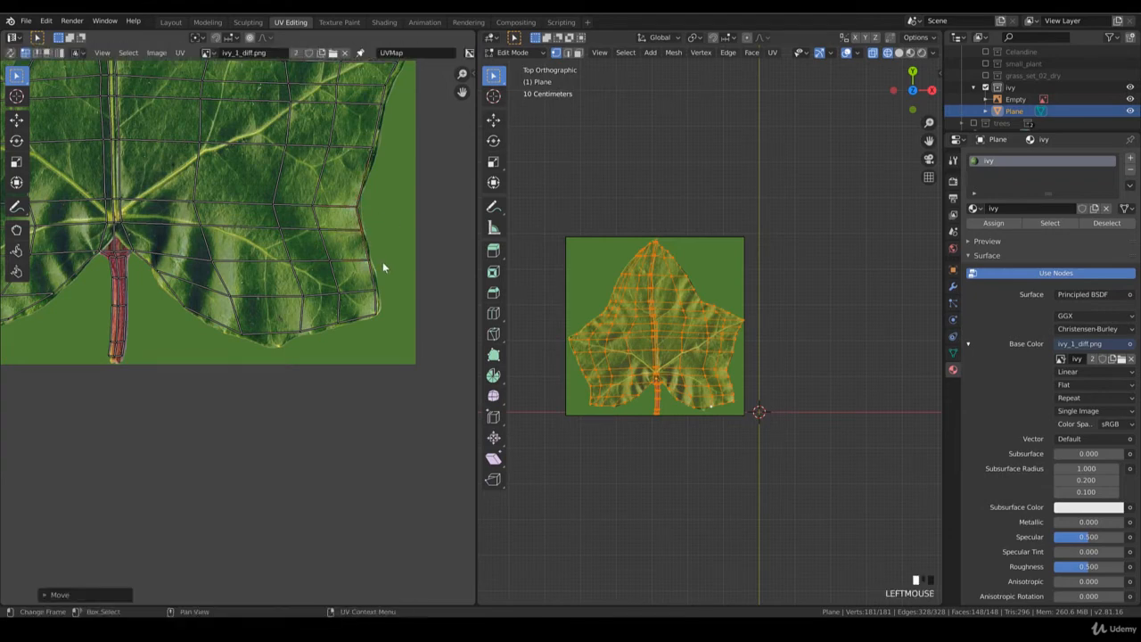
left_click(372, 261)
key("g")
left_click(377, 261)
- Move three UV vertices along the bottom margin of the lower right lobe onto the leaf outline
left_click(244, 331)
key("g")
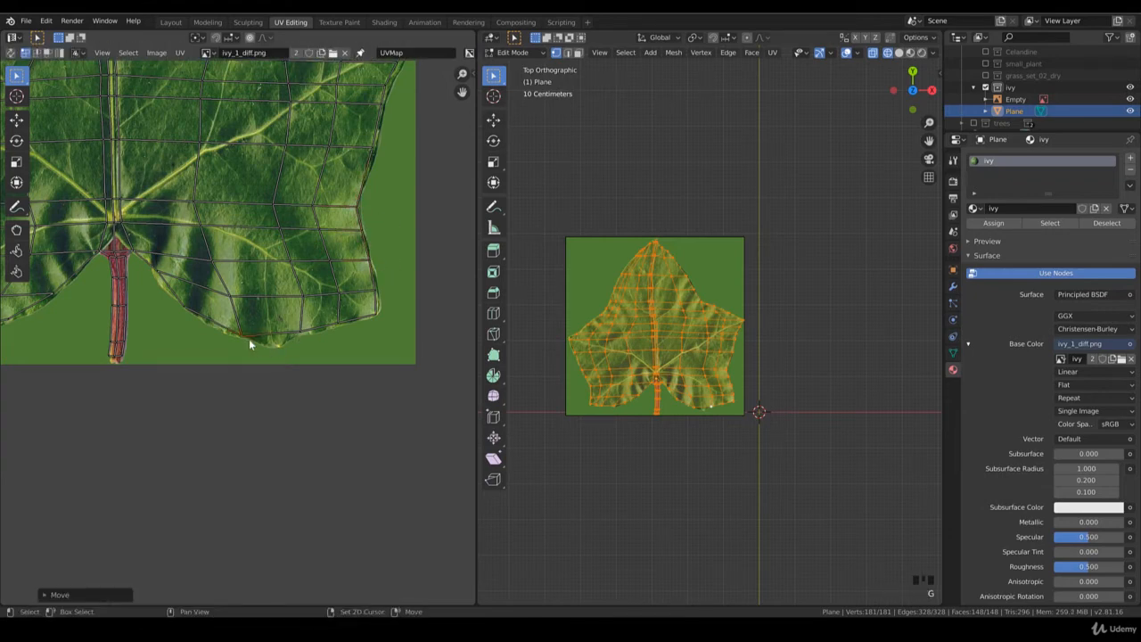
left_click(251, 342)
left_click(306, 335)
key("g")
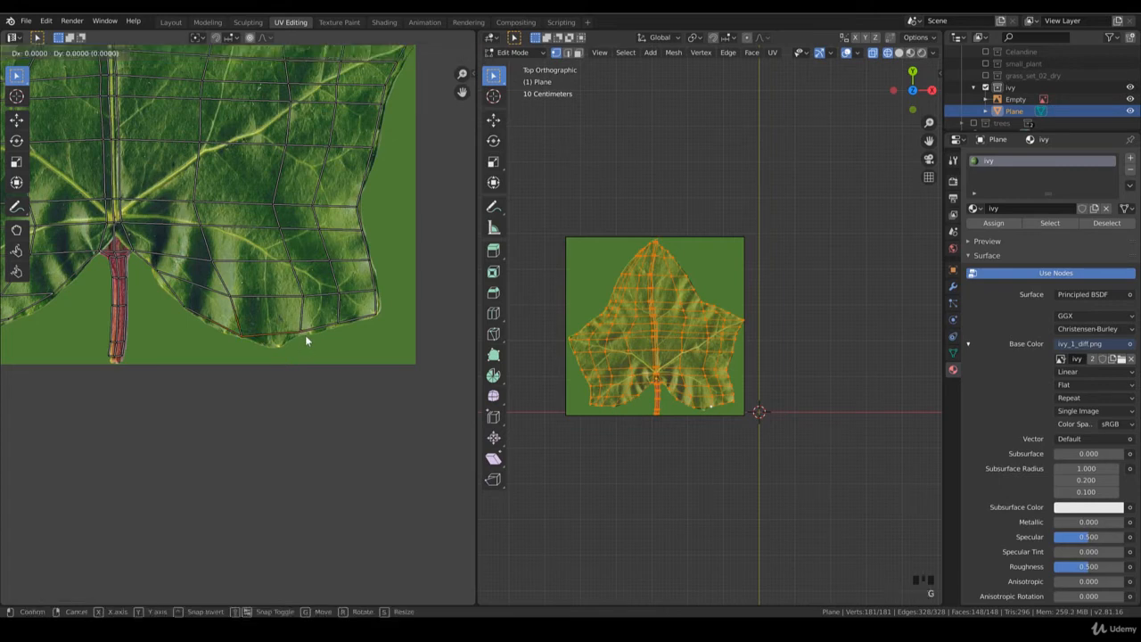
left_click(305, 336)
left_click(335, 320)
key("g")
left_click(335, 323)
- Move a UV vertex on the lower left lobe's inner margin, beside the stem, onto the leaf outline
middle_click_drag(47, 328, 286, 328)
left_click(281, 299)
key("g")
left_click(283, 295)
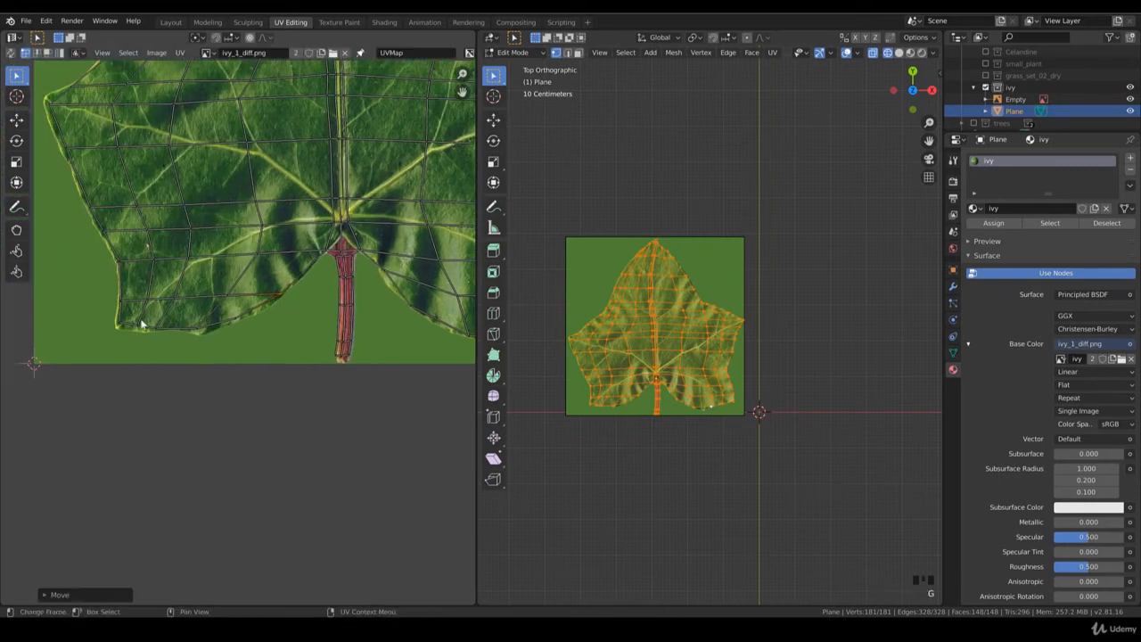
- Move the UV vertices at the left lobe's tip and just below it onto the leaf outline
middle_click_drag(106, 337, 234, 443)
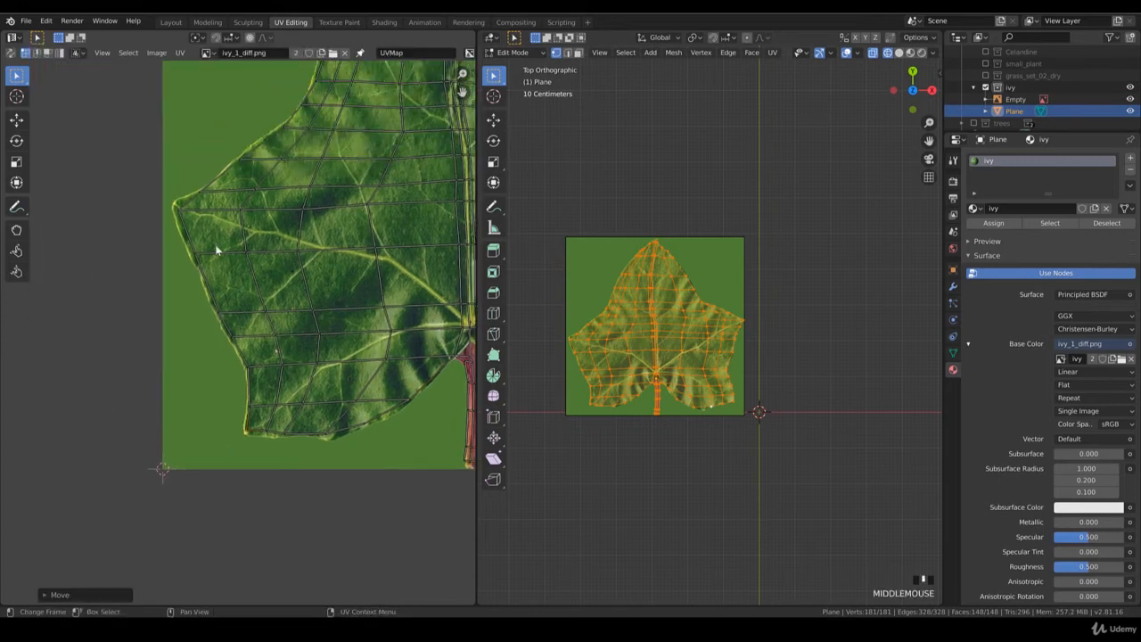
left_click(182, 210)
key("g")
left_click(176, 206)
left_click(195, 258)
key("g")
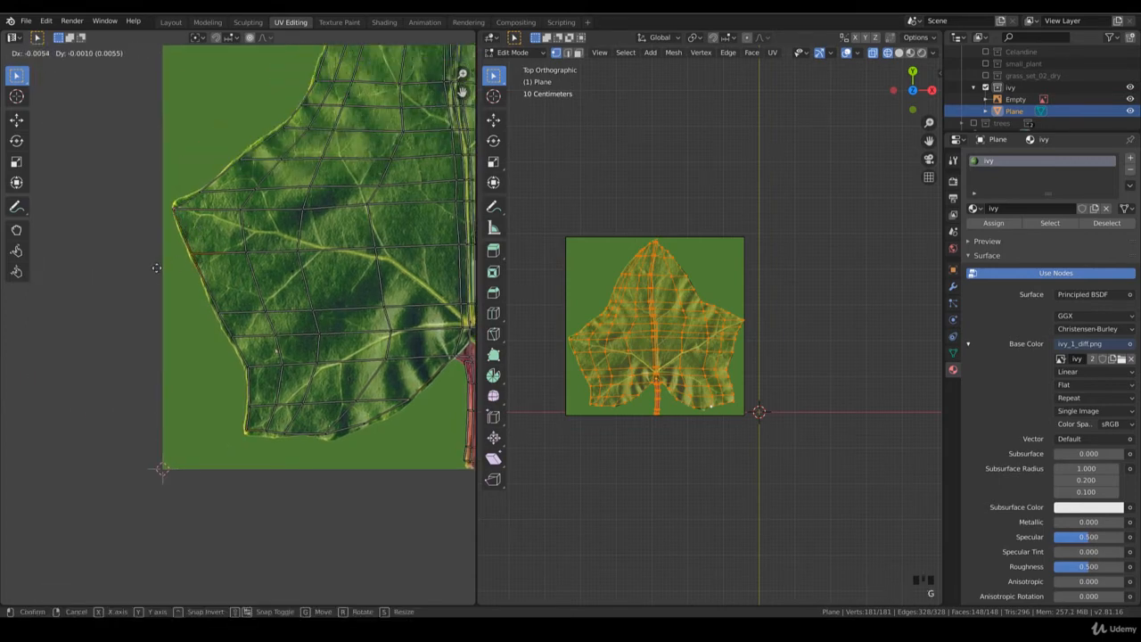
left_click(156, 268)
middle_click_drag(304, 124, 267, 276)
middle_click_drag(390, 122, 234, 338)
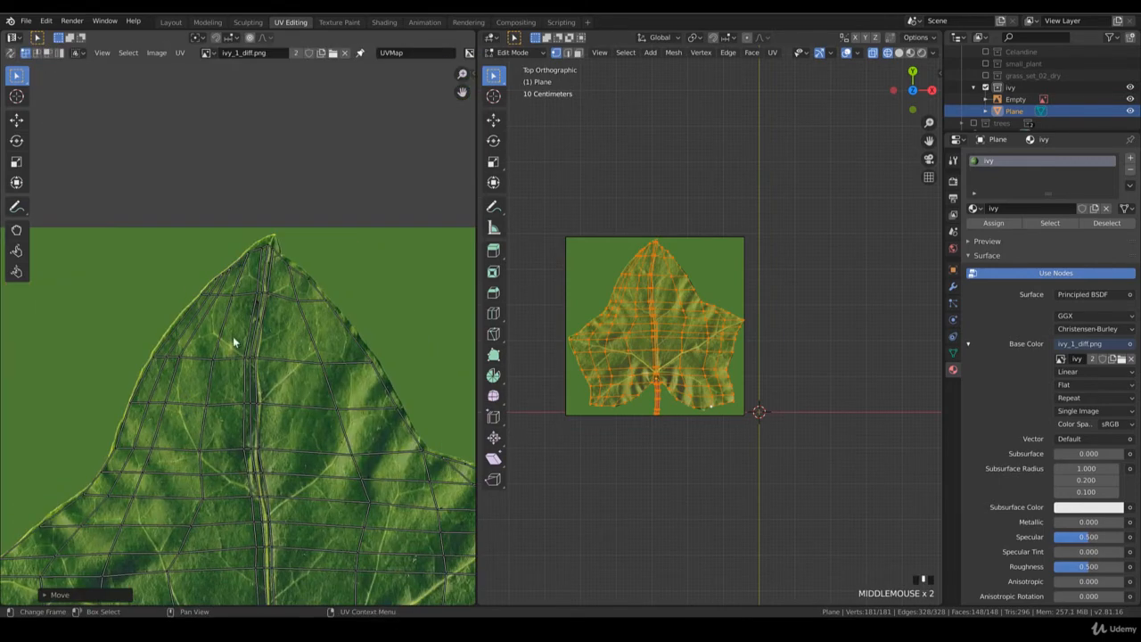
- Move the UV vertices at the leaf's top tip onto the leaf outline
key("b")
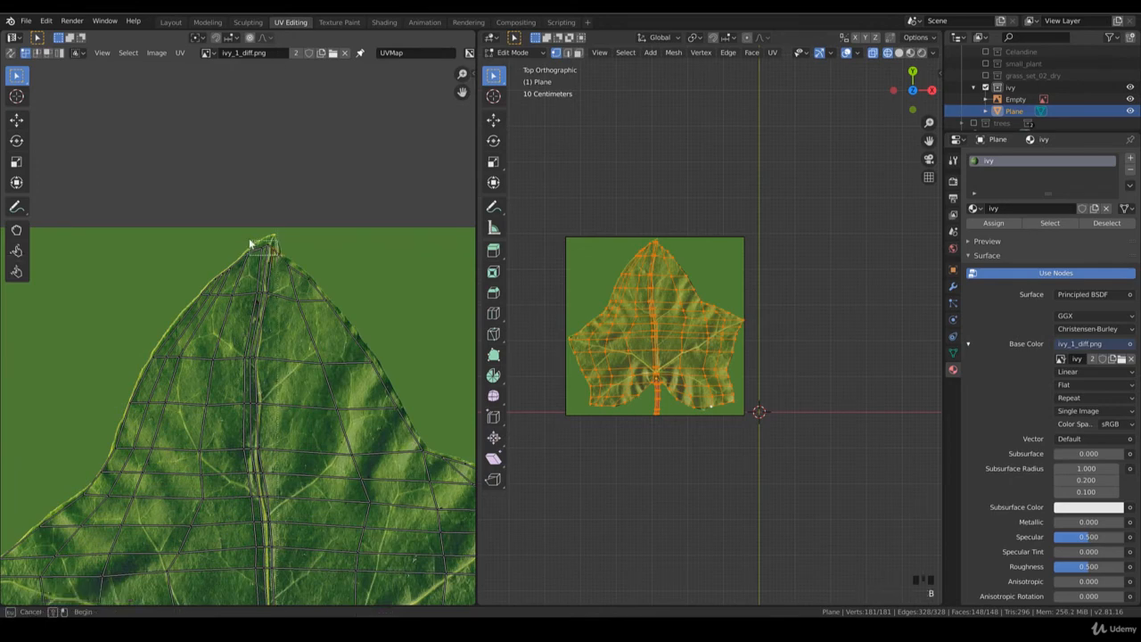
key("b")
left_click_drag(296, 267, 272, 229)
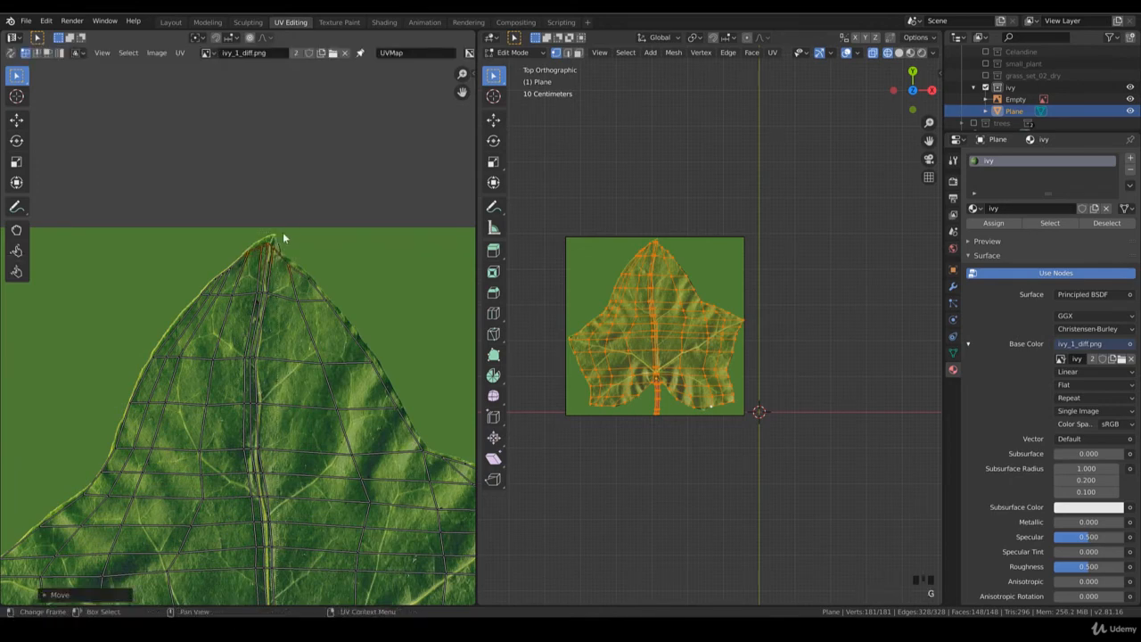
- Move the whole leaf mesh up in Edit Mode so the stem's free end sits at the object's origin
key("Tab")
key("Tab")
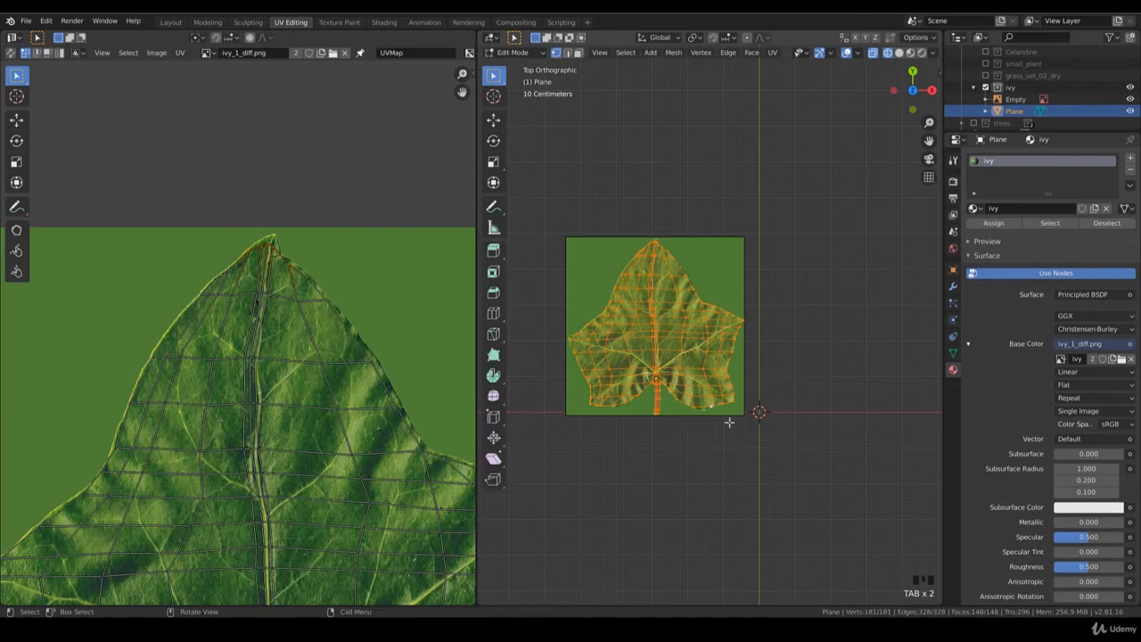
right_click(756, 430)
key("Escape")
key("g")
left_click(705, 420)
key("Tab")
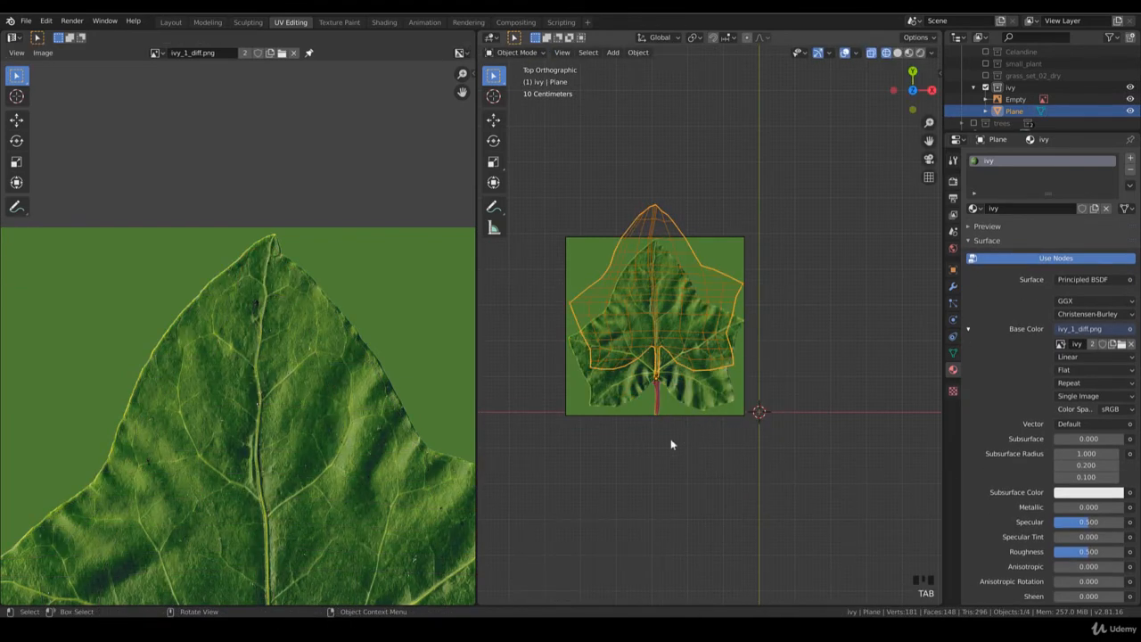
- Rotate the leaf object about -182° so its stem points up, and delete the ivy reference image
key("r")
left_click(687, 242)
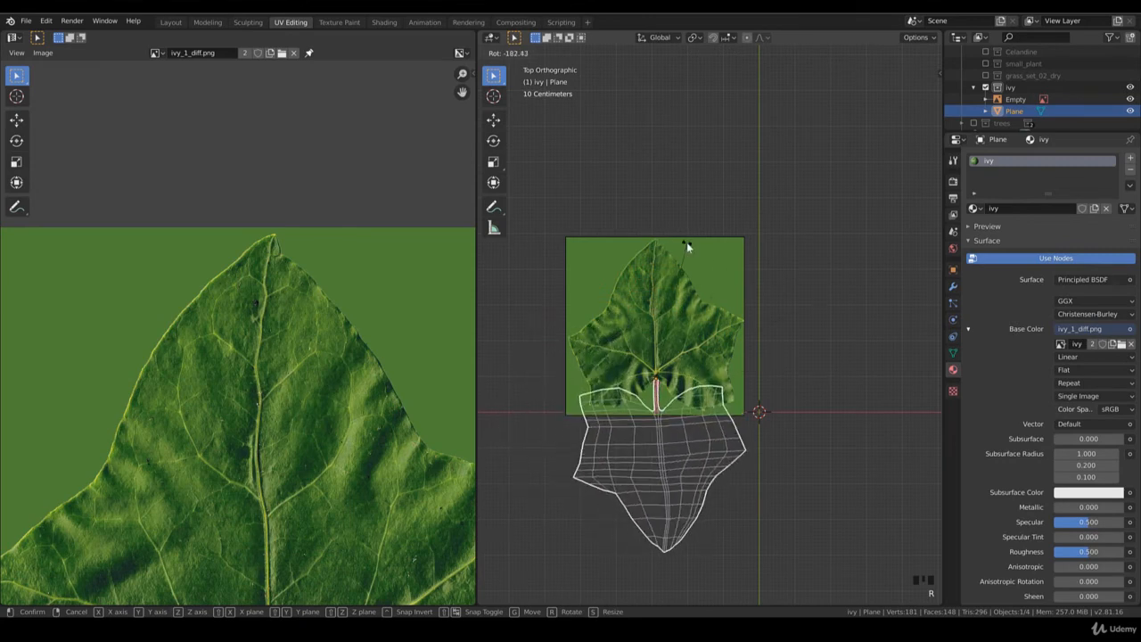
left_click(701, 265)
key("Delete")
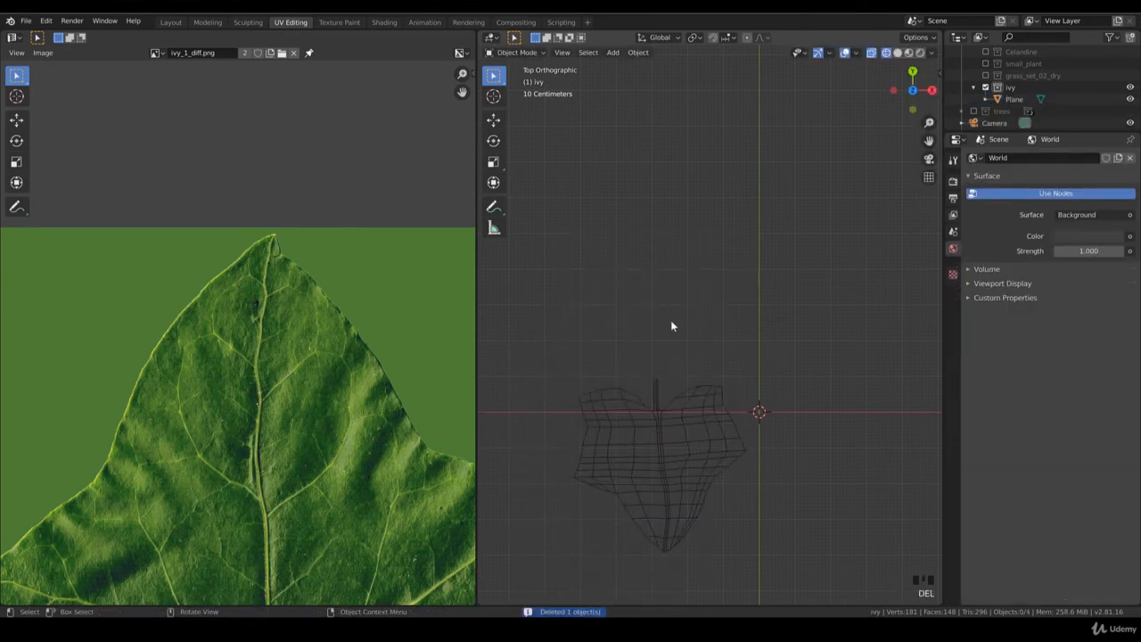
- Rename the leaf object as ivy
left_click(676, 417)
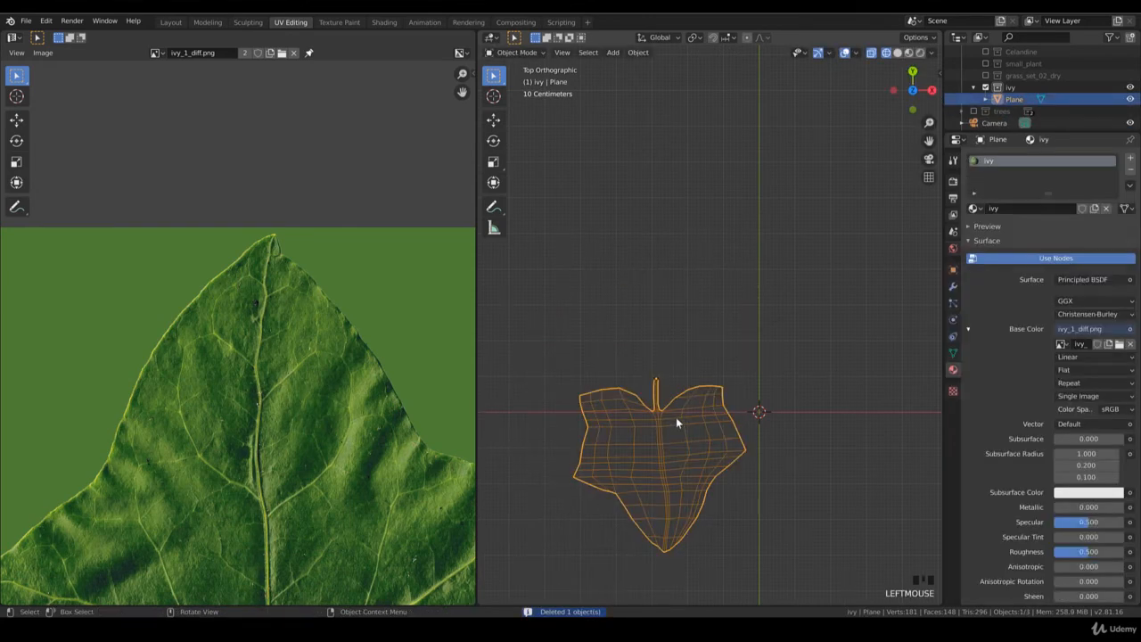
double_click(1016, 100)
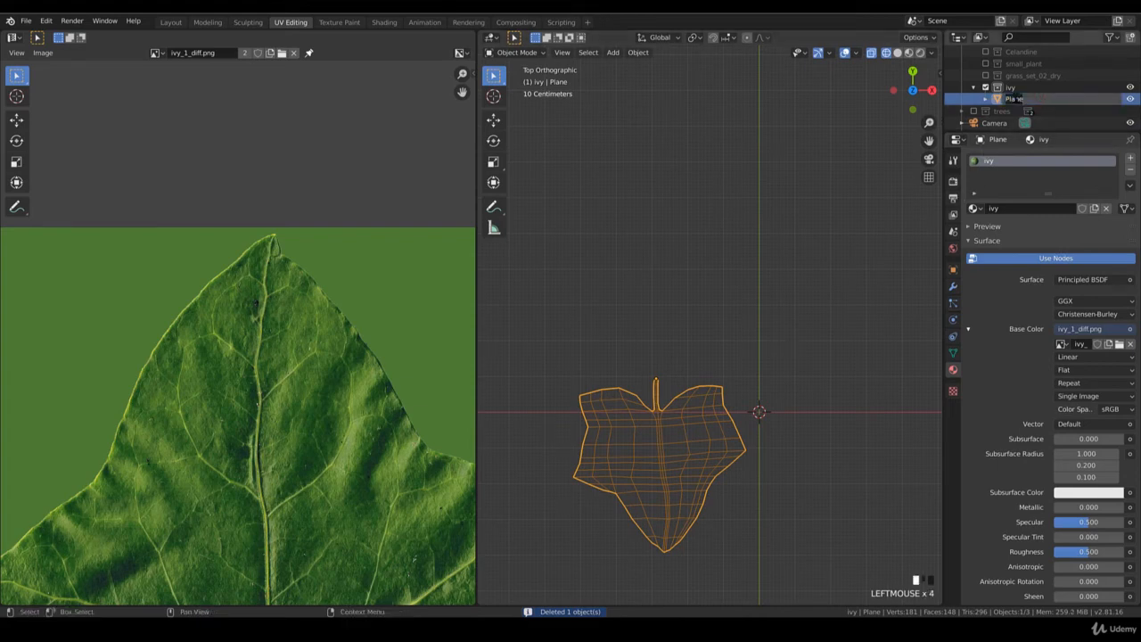
type("ivy")
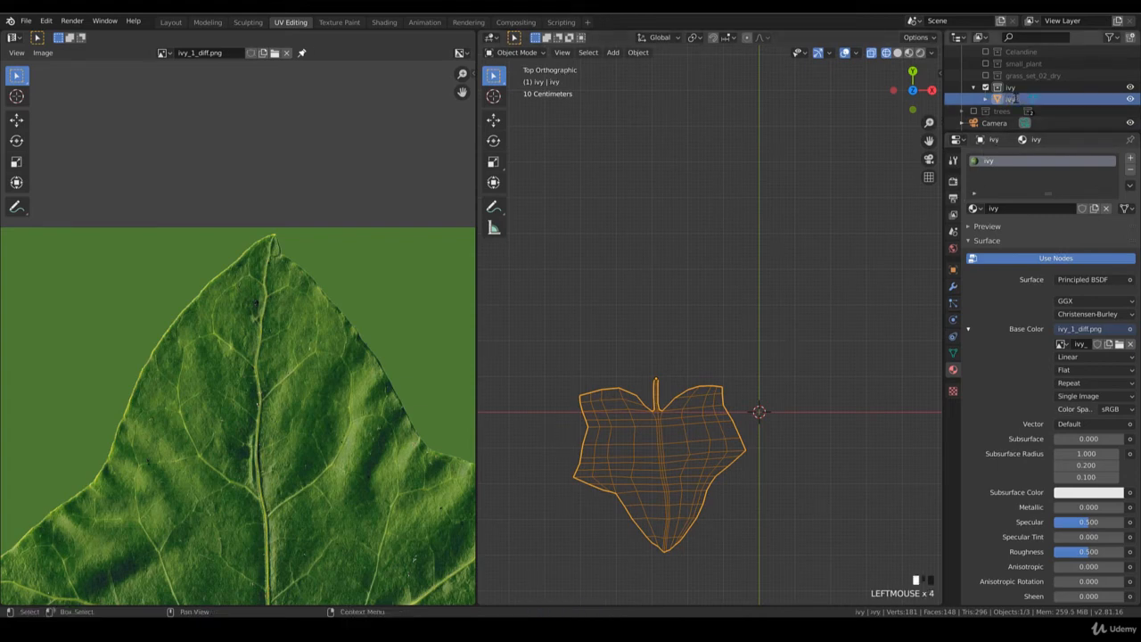
key("Return")
- Rotate the leaf by about 0.42° and apply its rotation and scale
key("r")
left_click(751, 424)
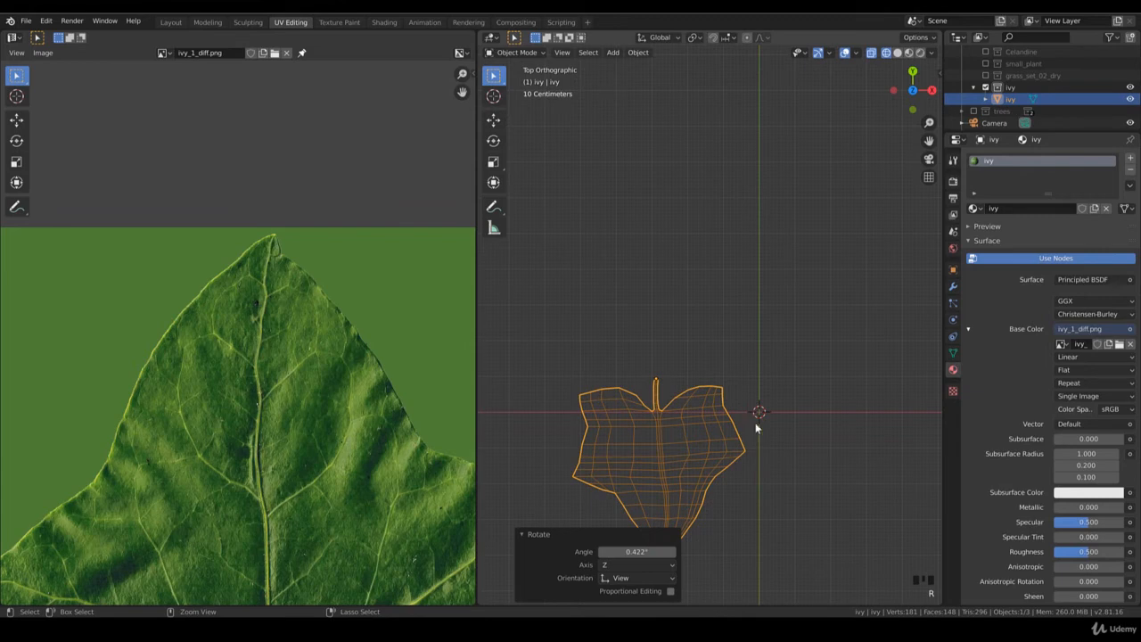
key("ctrl+a")
left_click(760, 432)
- Scale the leaf down by a factor of about 0.148 and apply its rotation and scale
scroll(771, 441, "down", 5)
scroll(777, 450, "down", 2)
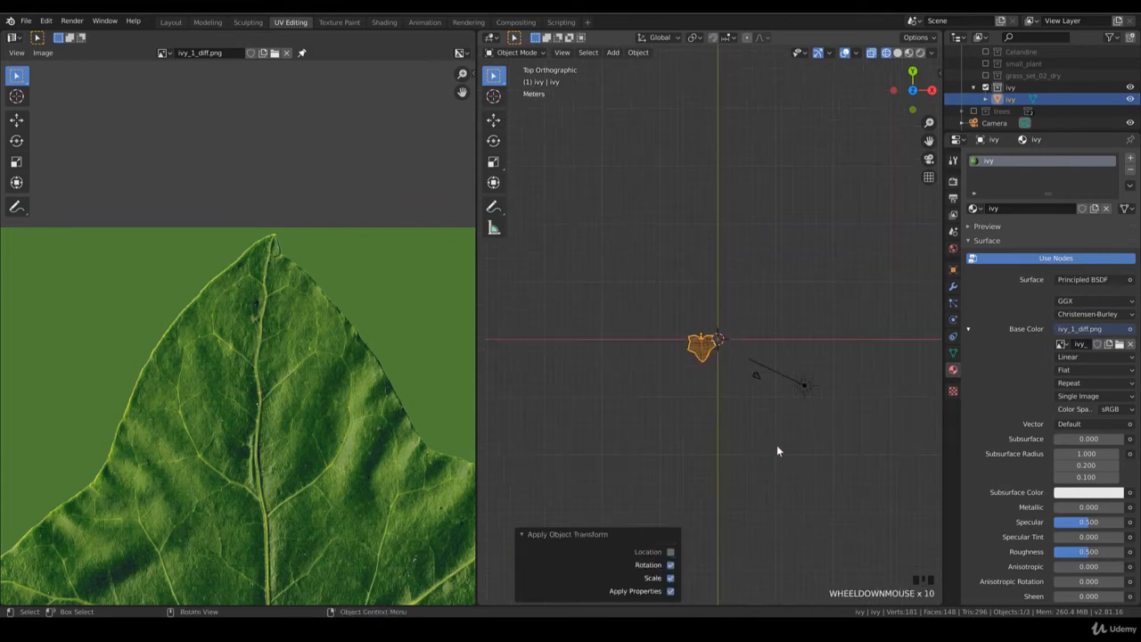
scroll(776, 450, "up", 1)
key("s")
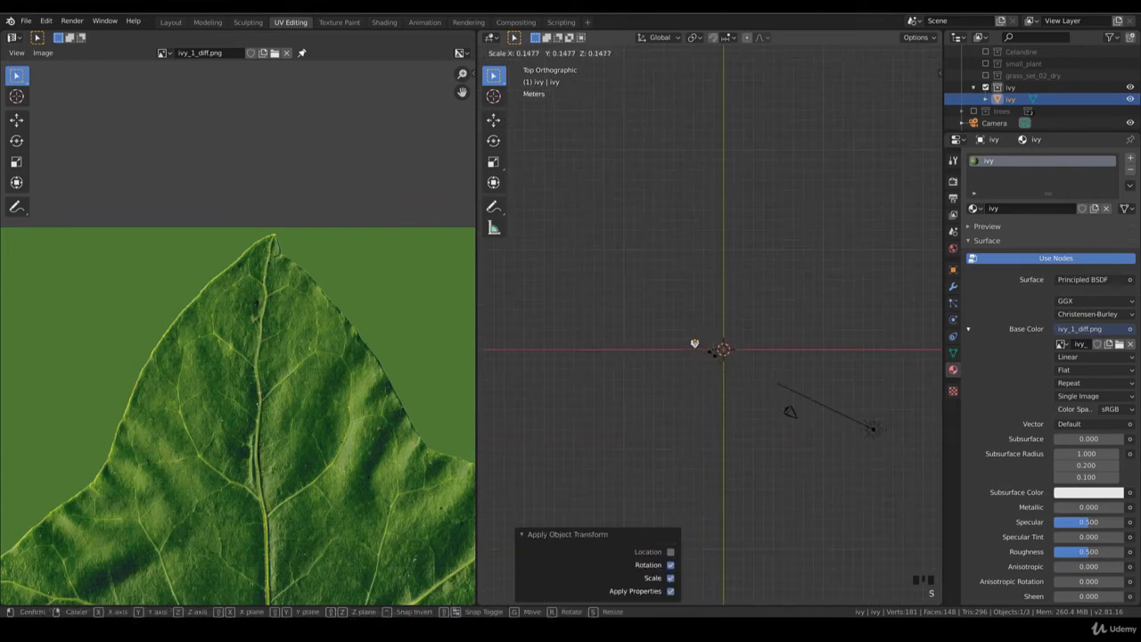
left_click(728, 332)
scroll(729, 335, "up", 5)
key("ctrl+a")
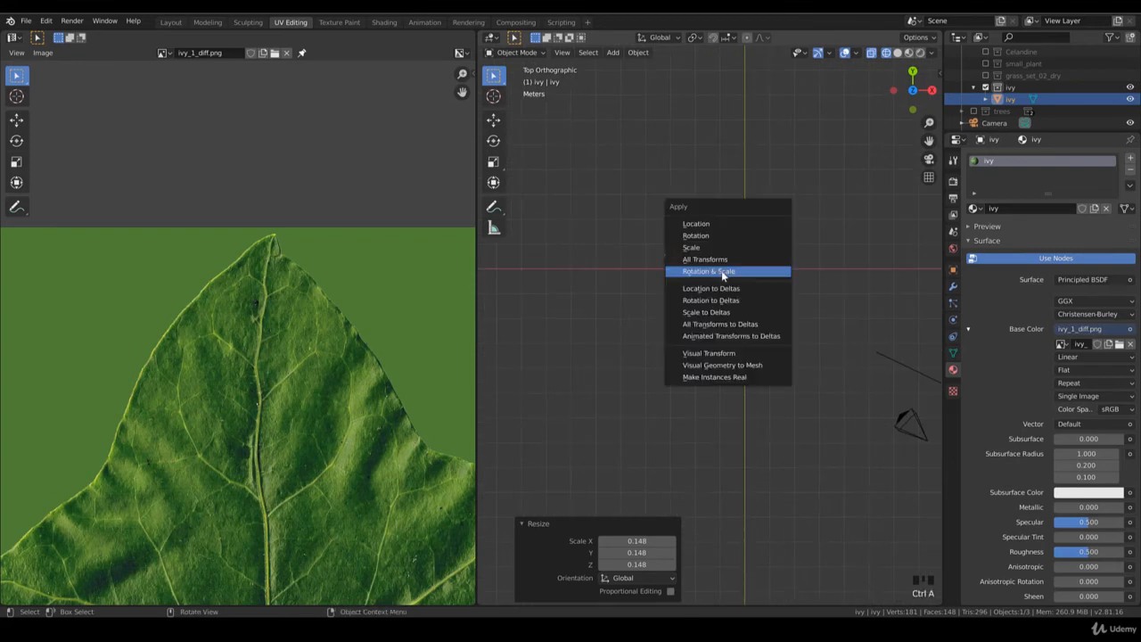
left_click(721, 270)
- Move the leaf by about 0.239 m in X and -0.91 m in Y
key("g")
left_click(686, 283)
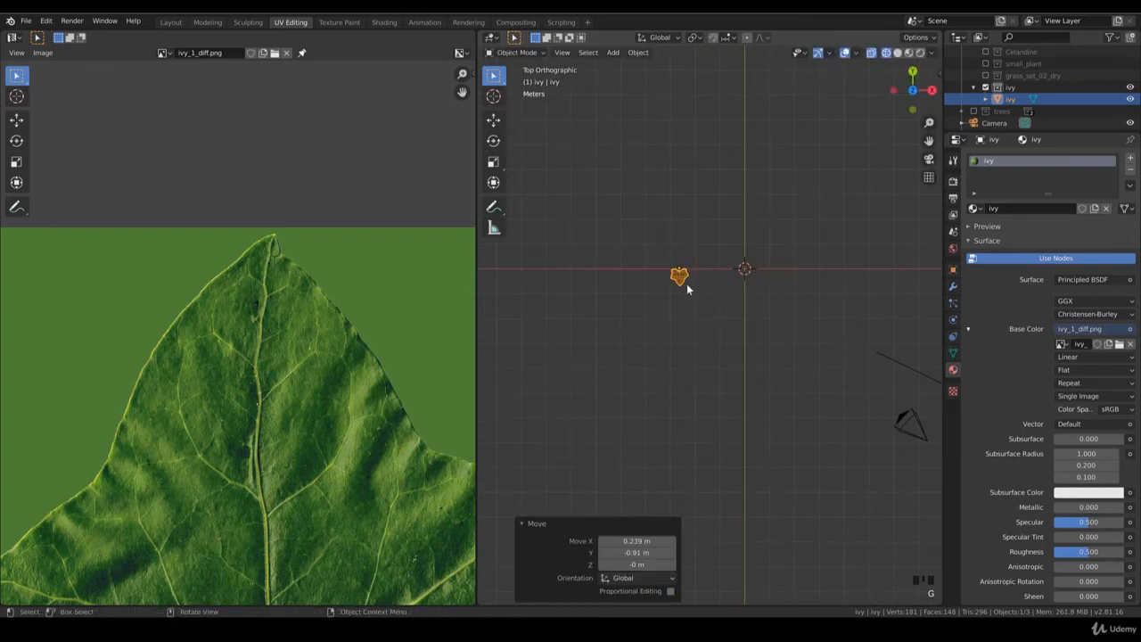
scroll(686, 283, "up", 9)
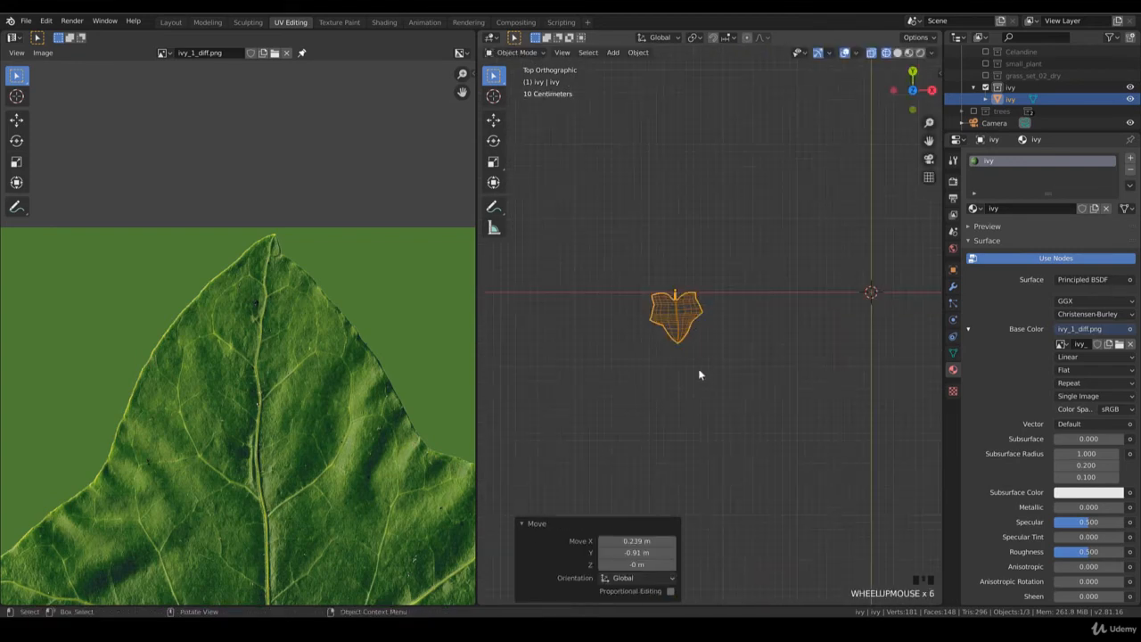
- Lower the midrib edge loop, excluding the leaf's tip vertex, by about 0.004 m along Z, with solid shading on
middle_click_drag(694, 391, 668, 326)
key("Tab")
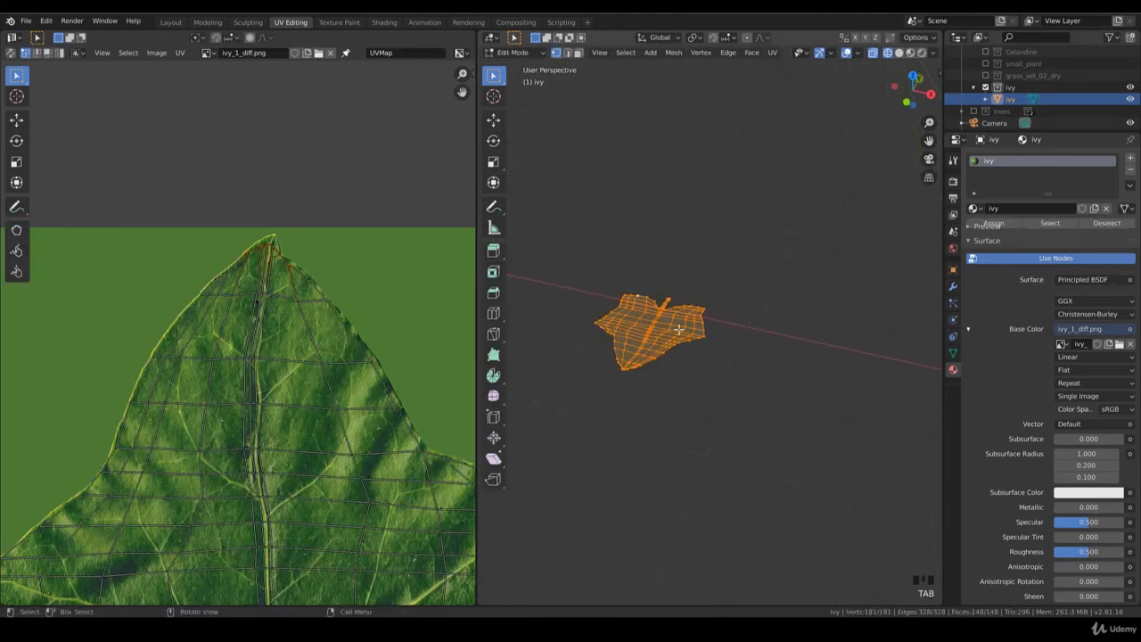
left_click(643, 328)
scroll(619, 343, "up", 5)
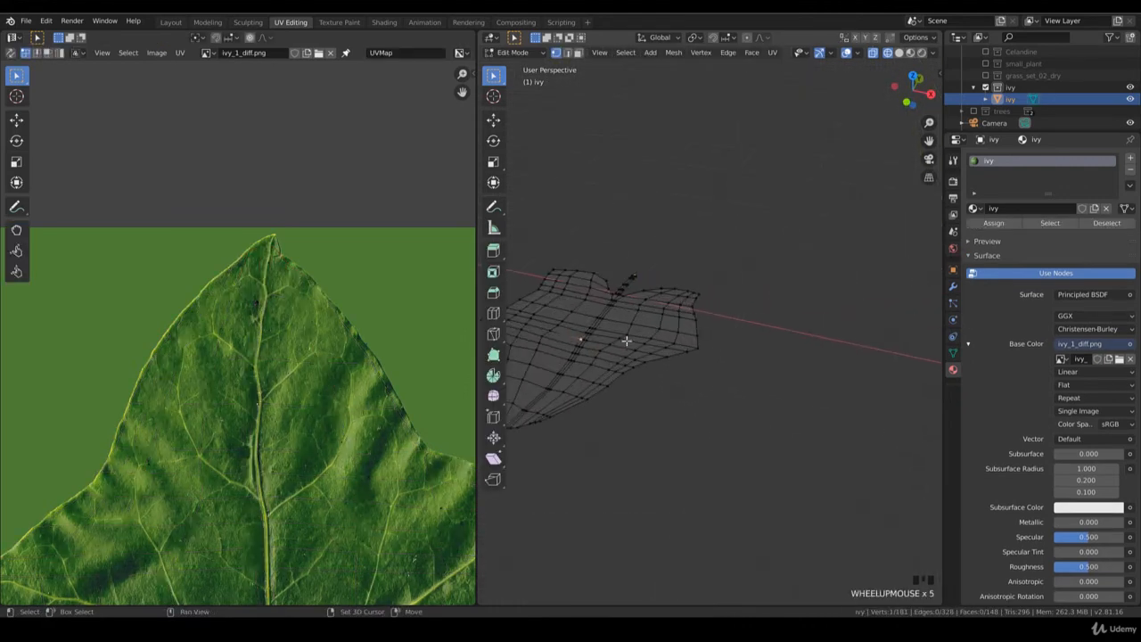
scroll(672, 334, "up", 3)
left_click(632, 326, "alt")
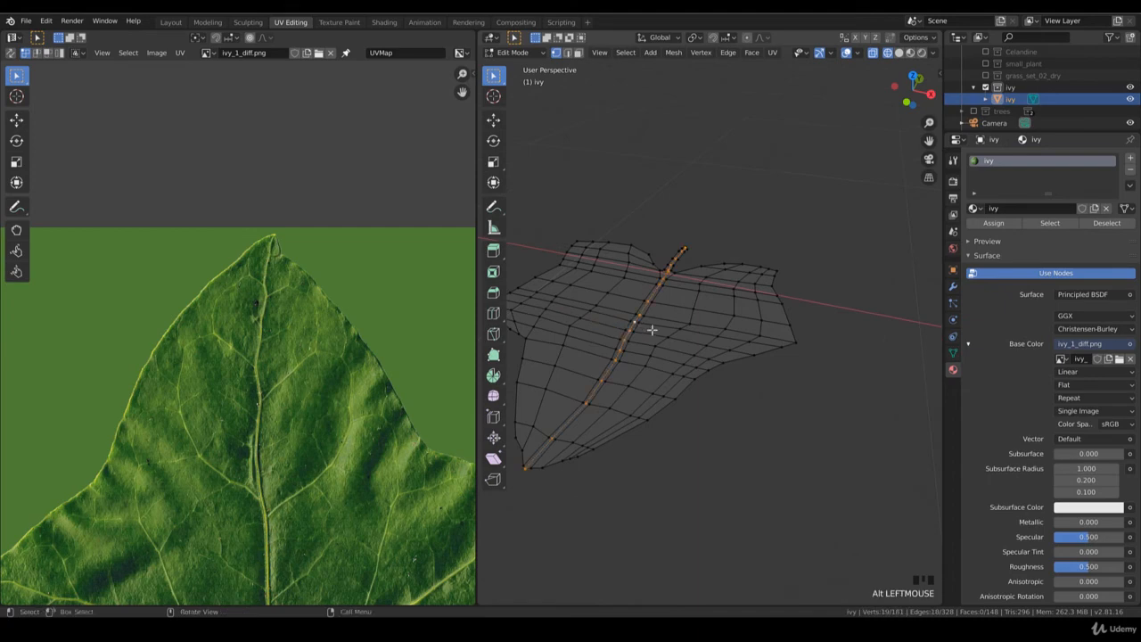
key("z")
key("b")
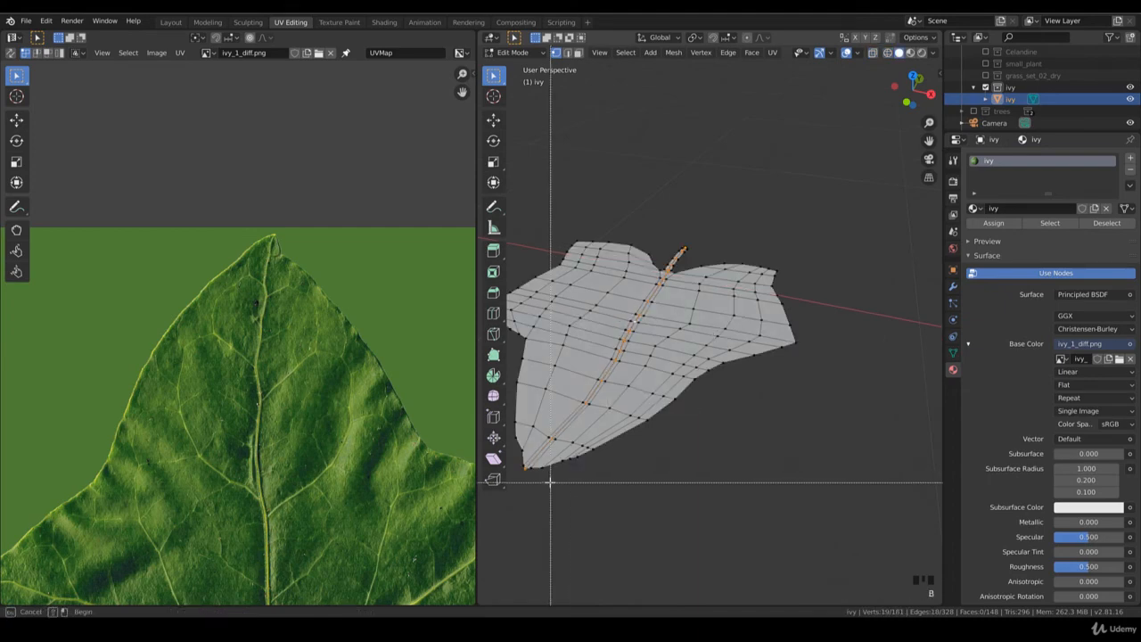
key("g")
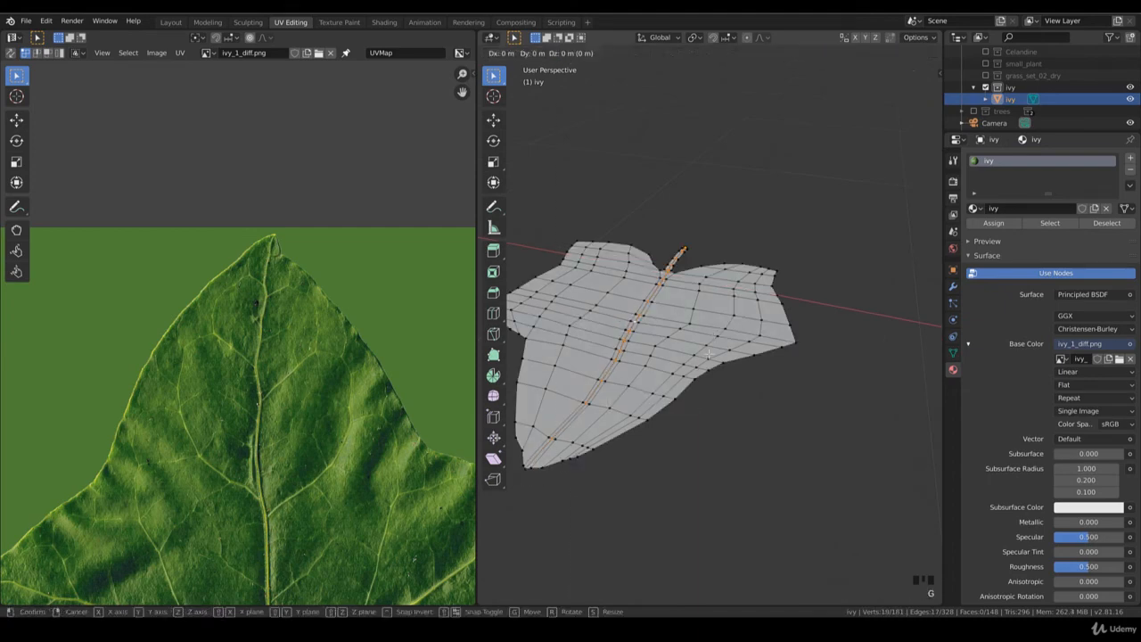
key("z")
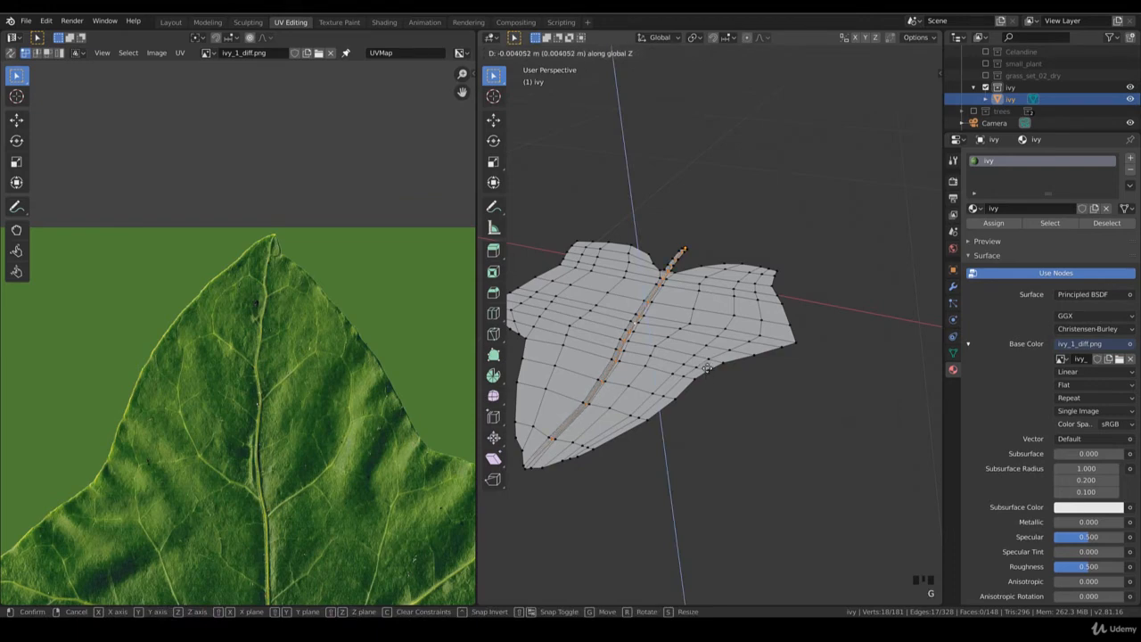
left_click(706, 368)
- Apply smooth shading to the ivy leaf object
middle_click_drag(683, 400, 716, 334)
scroll(672, 407, "down", 1)
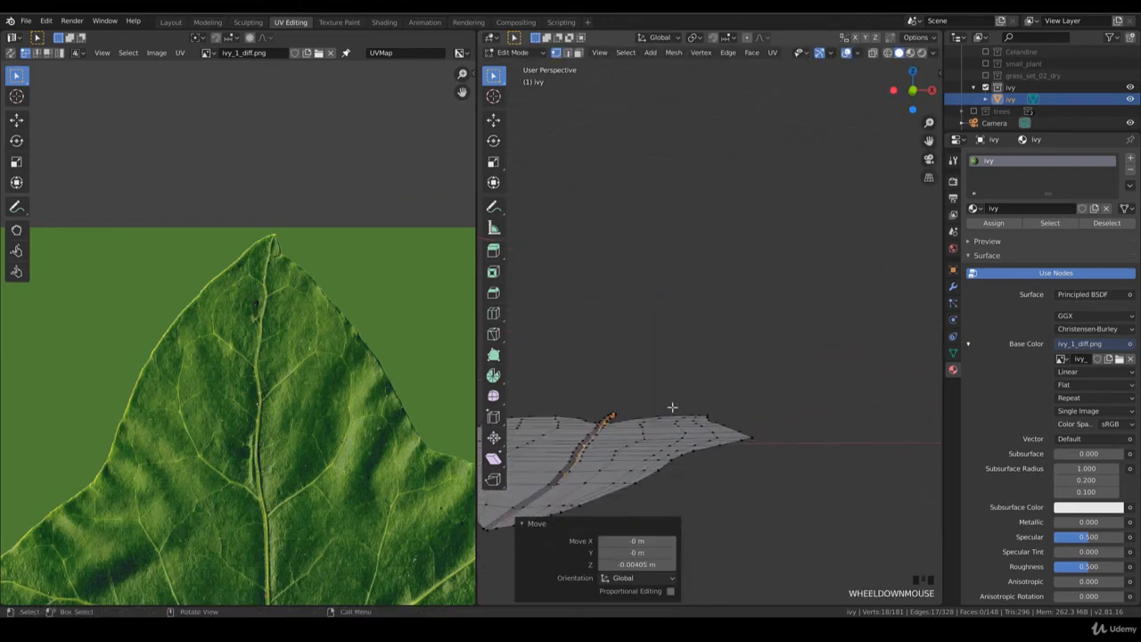
scroll(673, 407, "down", 1)
key("Tab")
middle_click_drag(616, 132, 608, 391)
key("Tab")
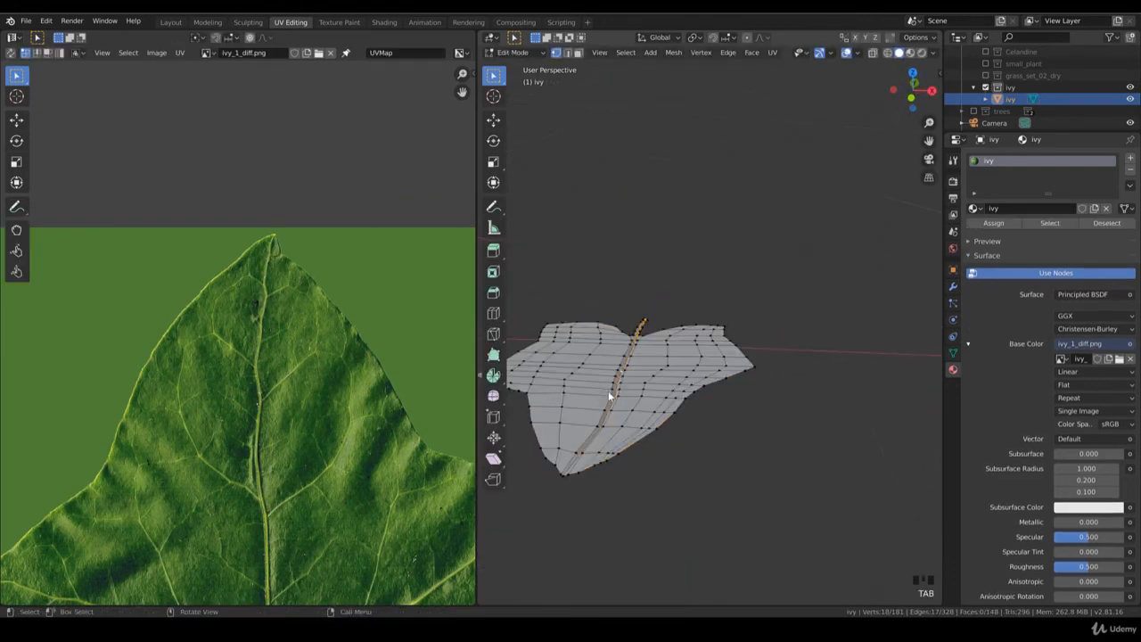
key("Tab")
left_click(637, 53)
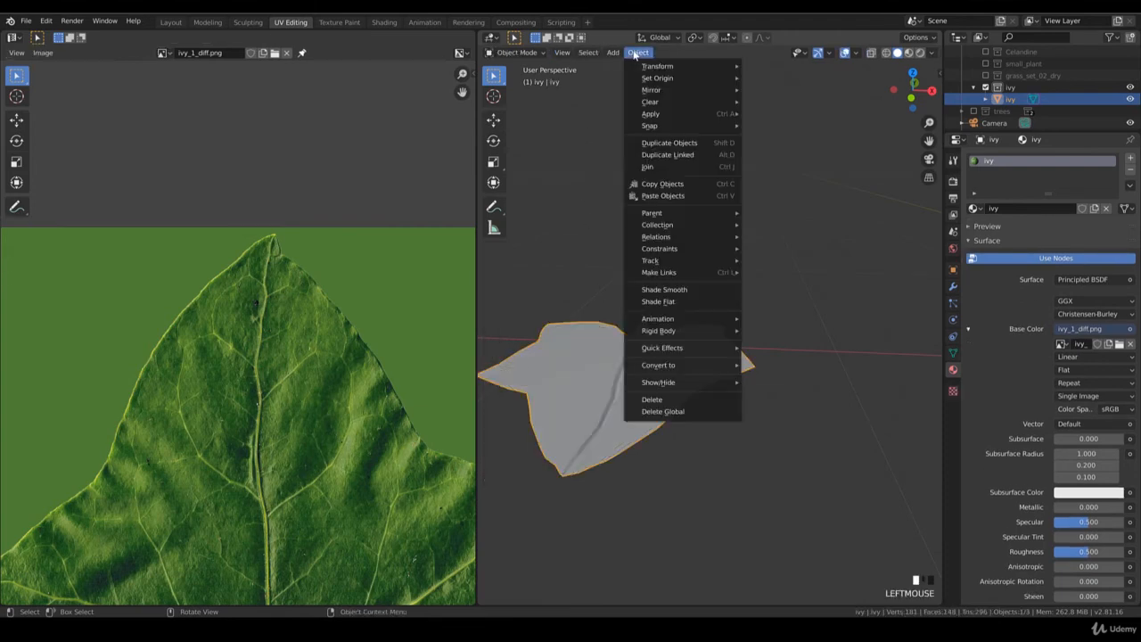
left_click(665, 289)
middle_click_drag(673, 353, 683, 397)
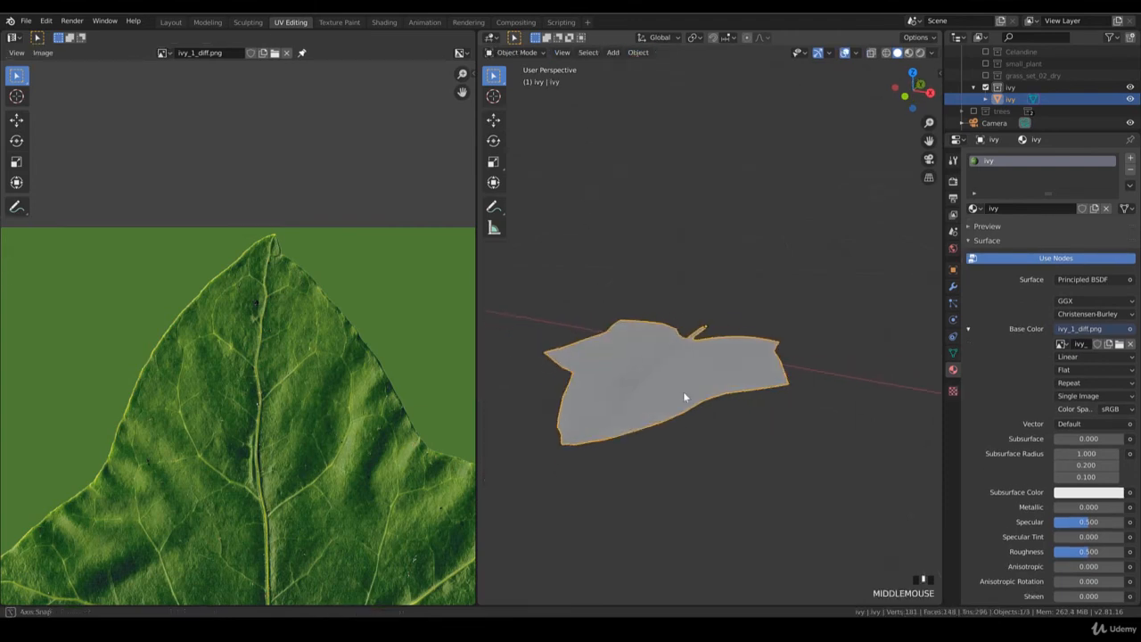
- Lower the vertex at the leaf's centre by about 0.08 m along Z, using smooth proportional editing that covers most of the leaf
key("Tab")
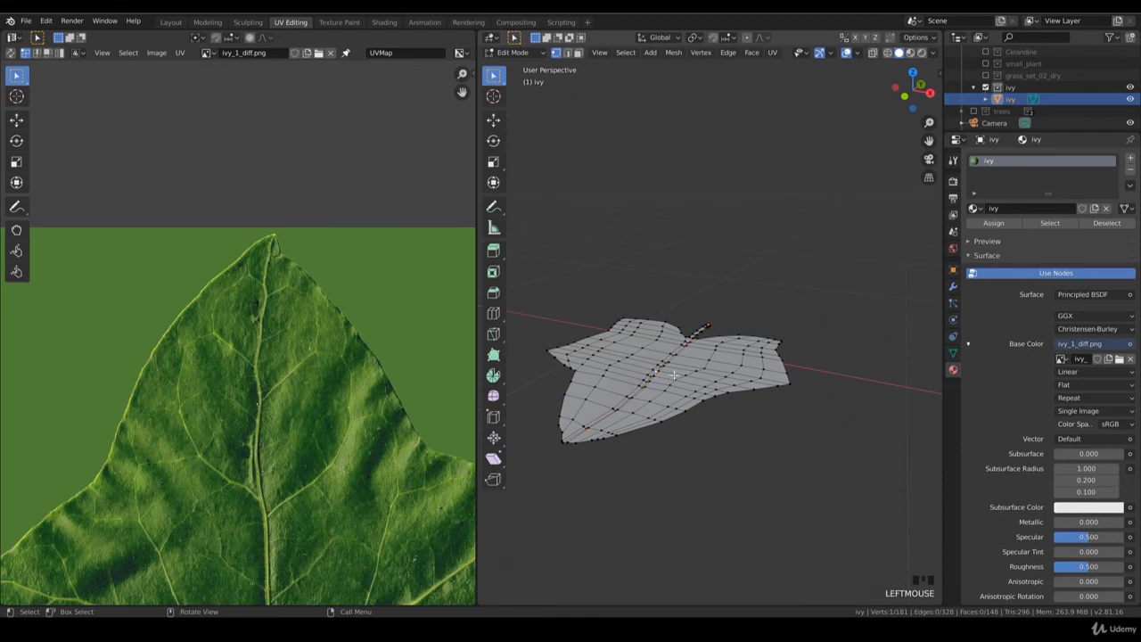
key("g")
scroll(674, 365, "down", 3)
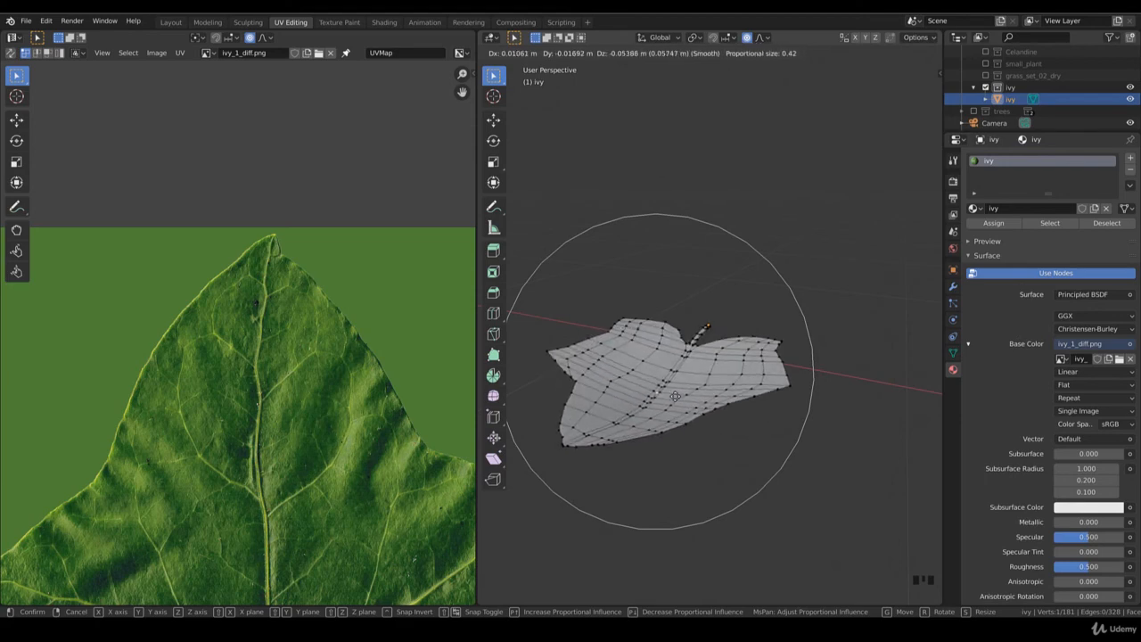
right_click(675, 396)
key("g")
scroll(675, 395, "down", 2)
right_click(675, 403)
key("g")
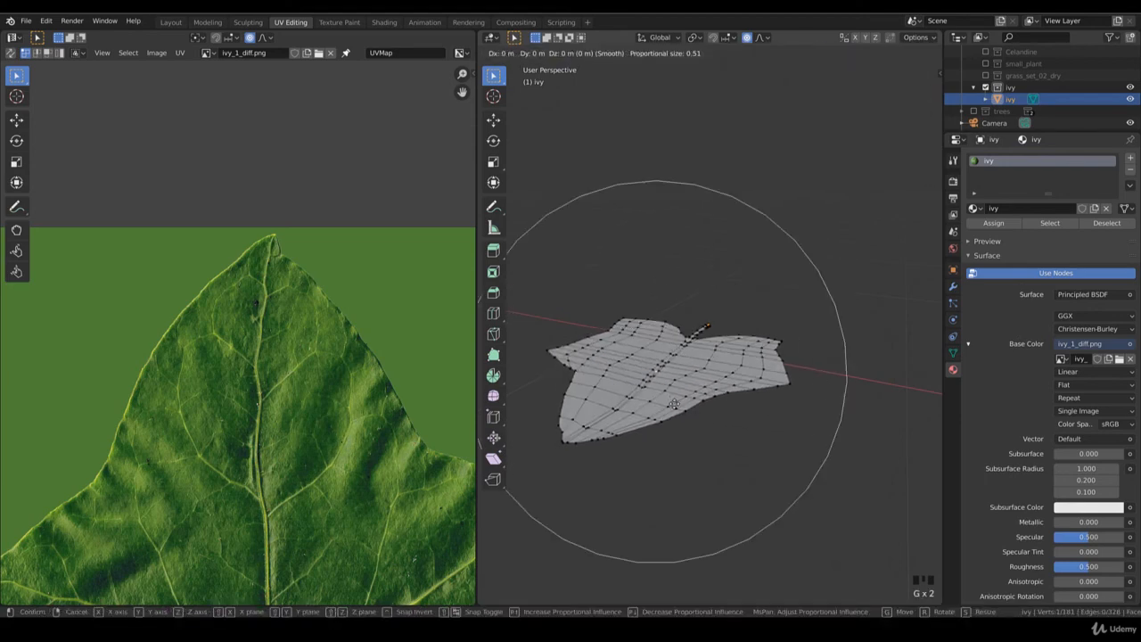
key("z")
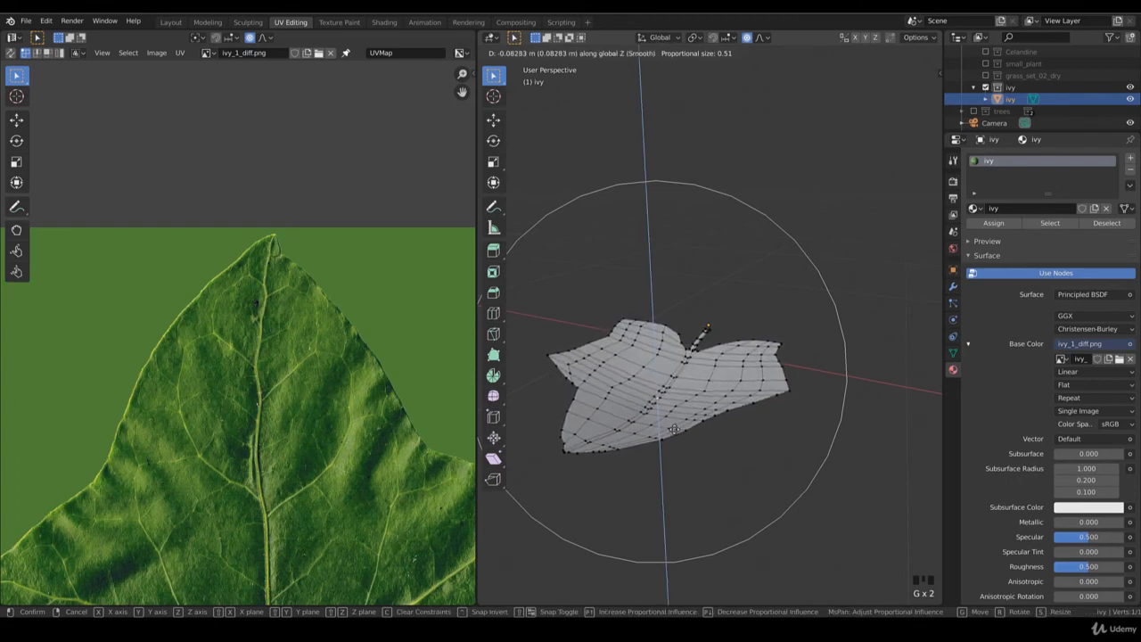
scroll(675, 426, "up", 2)
left_click(674, 432)
- Lift the right side lobe's tip vertex upward and slightly inward, using smooth proportional editing with a smaller radius
middle_click_drag(675, 432, 802, 418)
left_click(768, 413)
key("g")
scroll(799, 409, "up", 3)
scroll(799, 409, "up", 6)
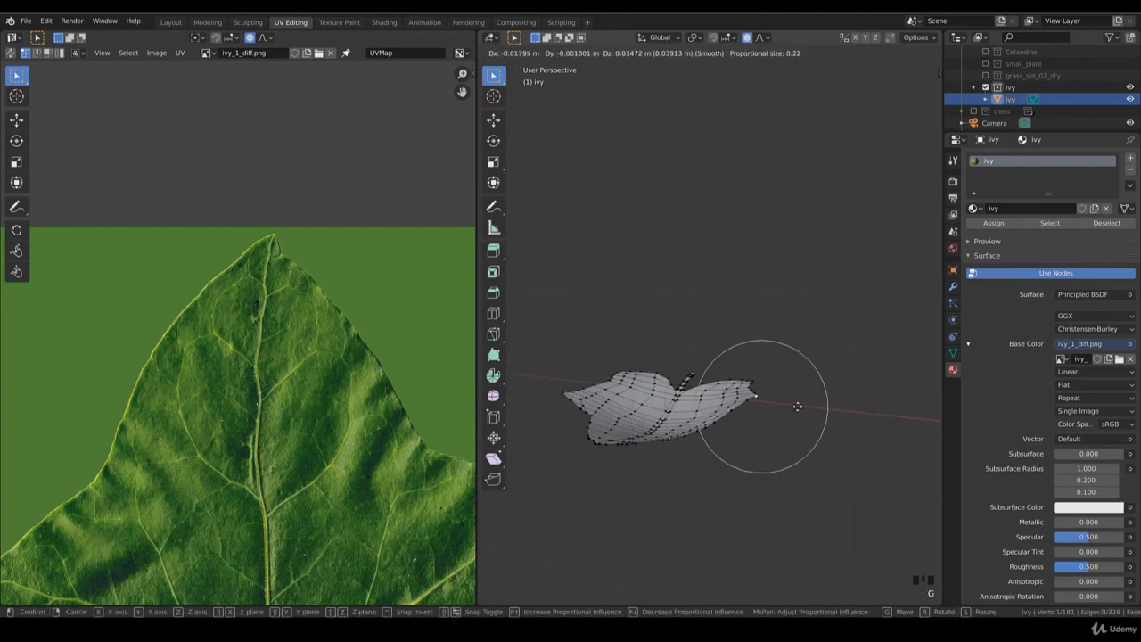
left_click(775, 383)
- Raise the corner vertex of the right lobe beside the stem slightly, using smooth proportional editing with a size of about 0.07
middle_click_drag(778, 390, 869, 417)
key("g")
scroll(866, 410, "up", 3)
scroll(865, 412, "up", 2)
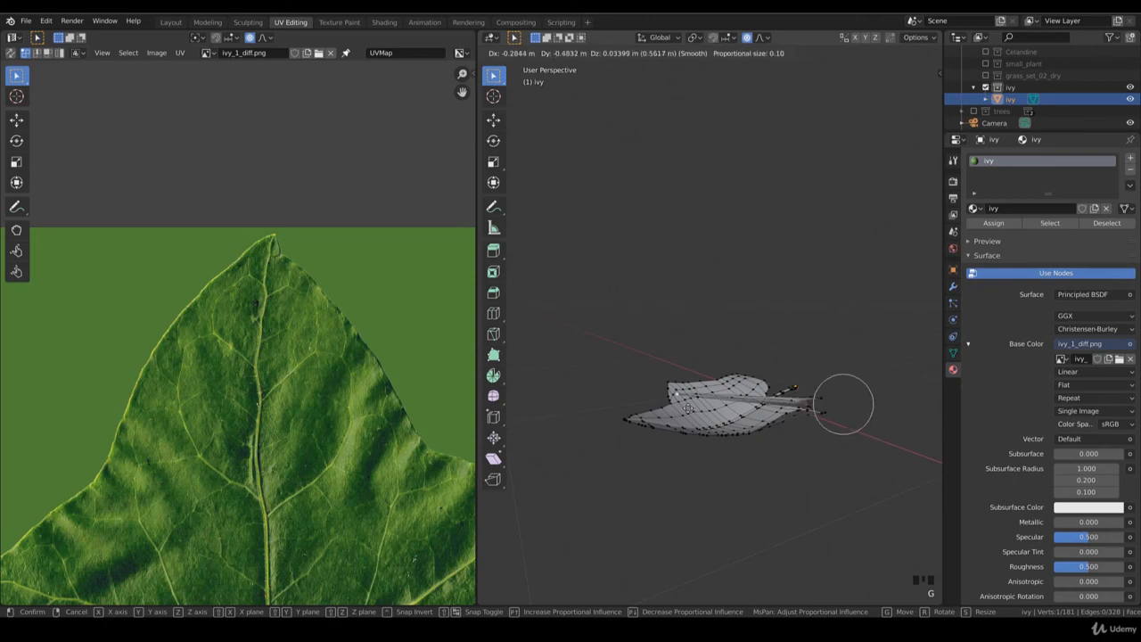
right_click(628, 415)
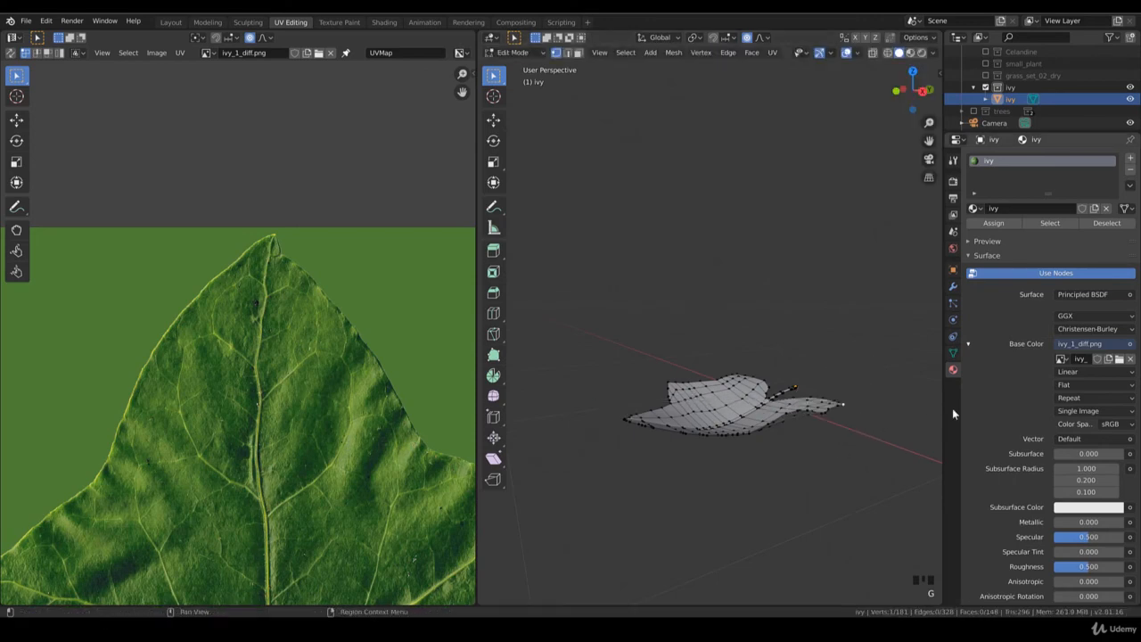
key("g")
left_click(903, 407)
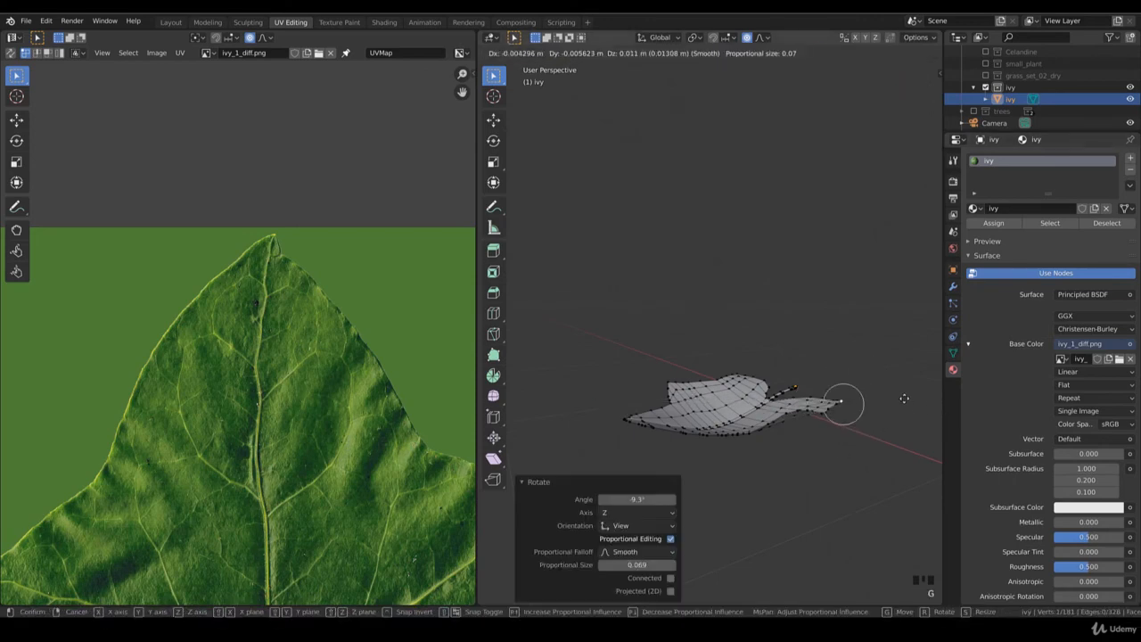
- Rotate the leaf's tip slightly and move it 0.0213 m in Y and 0.0358 m in Z, using smooth proportional editing of size 0.198
middle_click_drag(624, 421, 758, 430)
key("r")
scroll(769, 427, "down", 2)
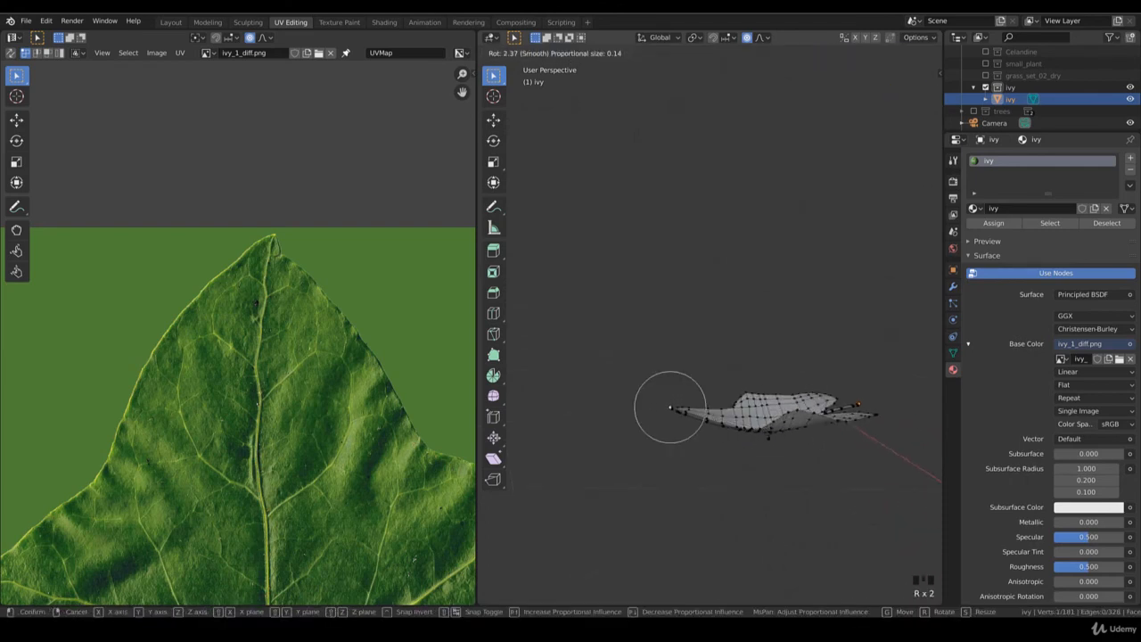
left_click(771, 432)
key("g")
scroll(771, 437, "down", 2)
scroll(771, 436, "down", 2)
left_click(771, 437)
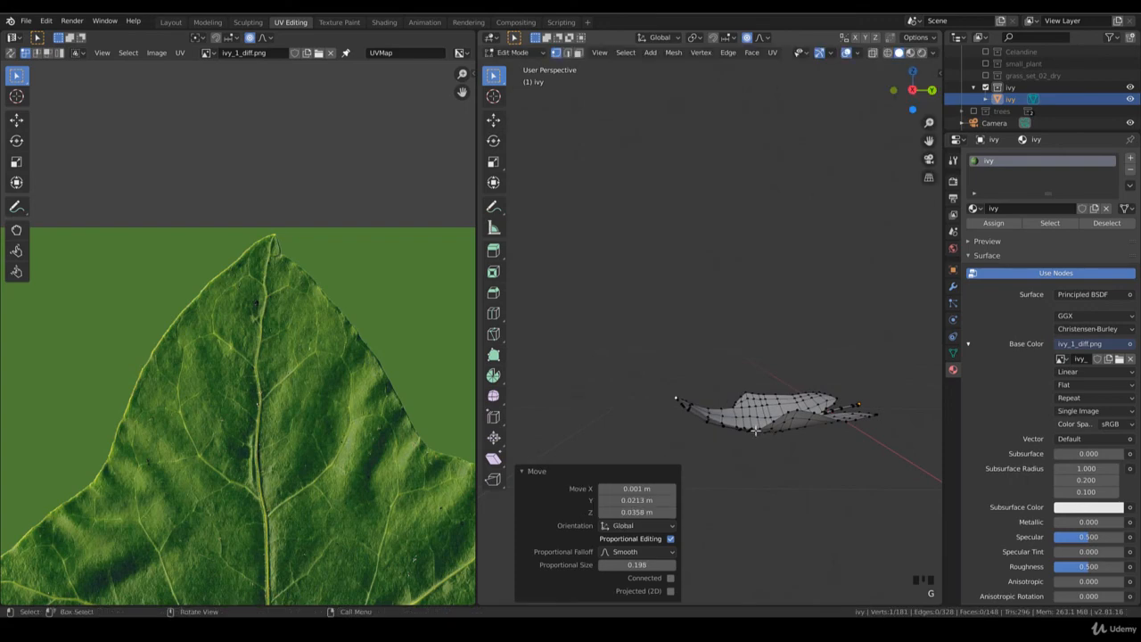
- Move the left side lobe's tip 0.0174 m in X and 0.0311 m in Z and rotate it 14.7°, using smooth proportional editing of size 0.198
middle_click_drag(771, 437, 883, 428)
scroll(668, 412, "down", 2)
middle_click_drag(668, 412, 710, 411)
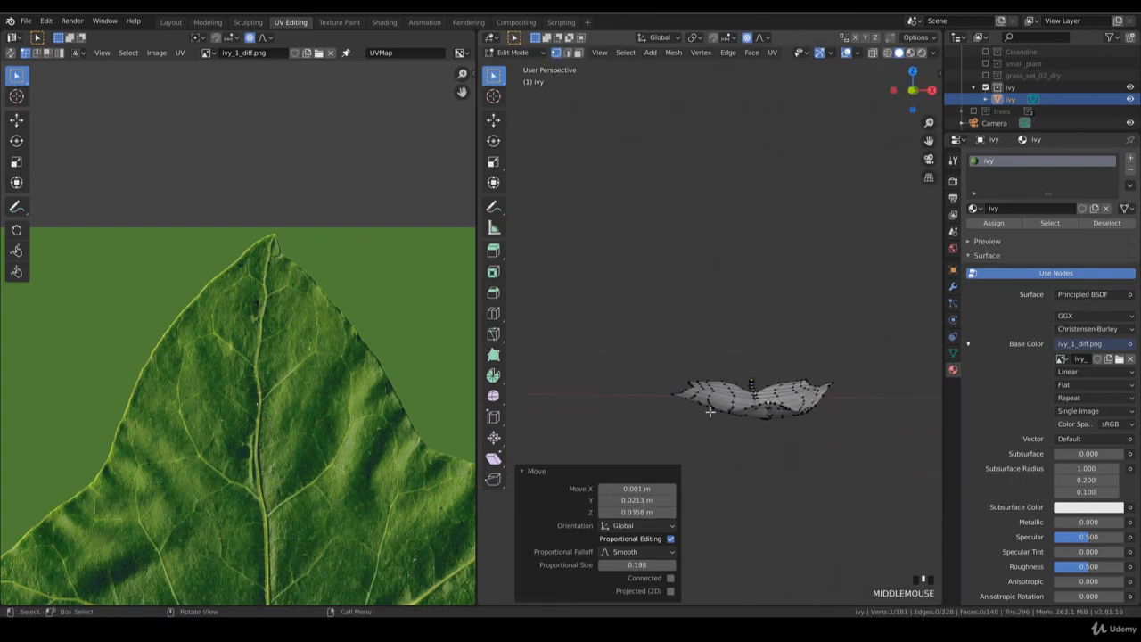
left_click(671, 395)
key("g")
left_click(672, 388)
key("r")
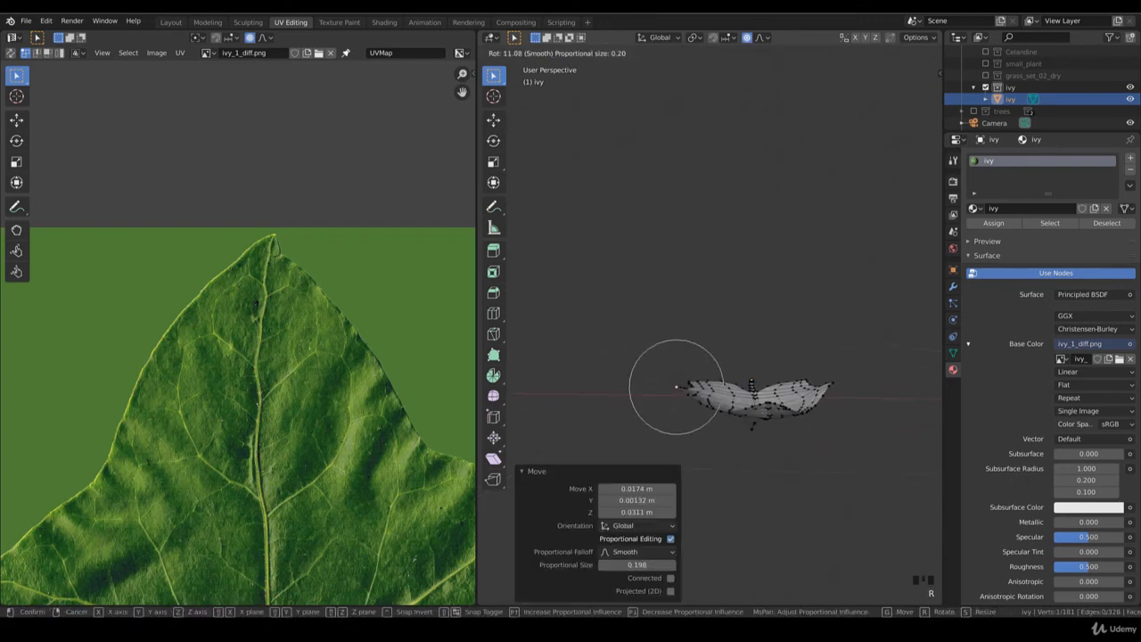
left_click(689, 412)
- Rotate the area around the lobe's outermost tip vertex by 21° about the view axis, using smooth proportional editing of size 0.198
middle_click_drag(689, 412, 649, 398)
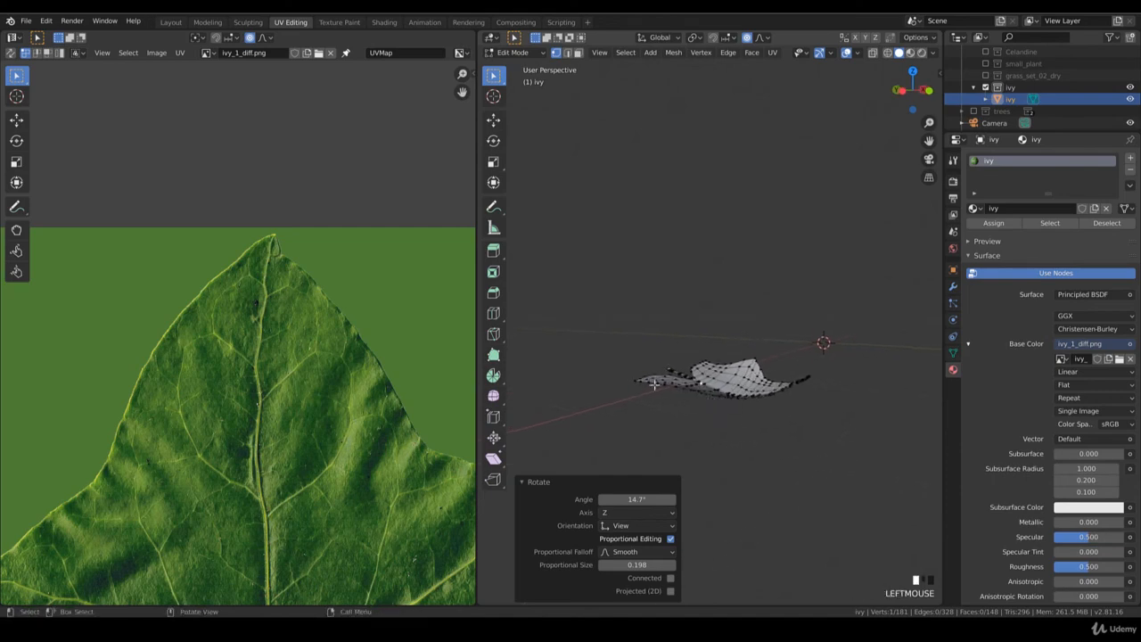
left_click(654, 384)
key("r")
right_click(660, 390)
left_click(638, 381)
key("r")
left_click(740, 381)
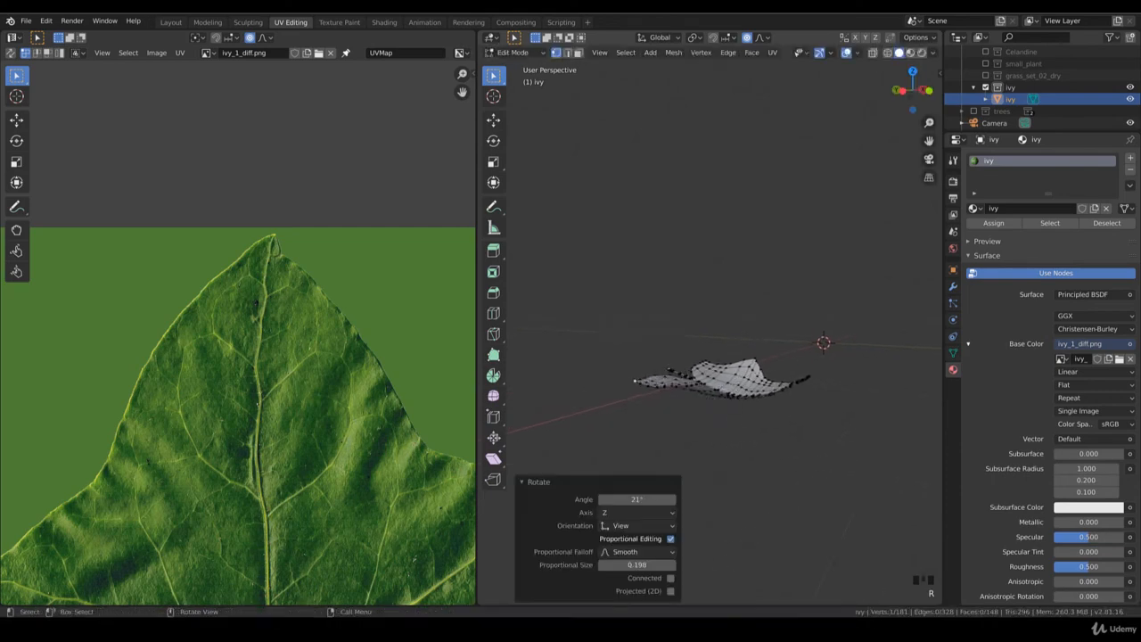
- Nudge the middle of the leaf with small smooth proportional moves, reducing the proportional size to 0.135, and return to Object Mode
middle_click_drag(728, 394, 775, 392)
key("g")
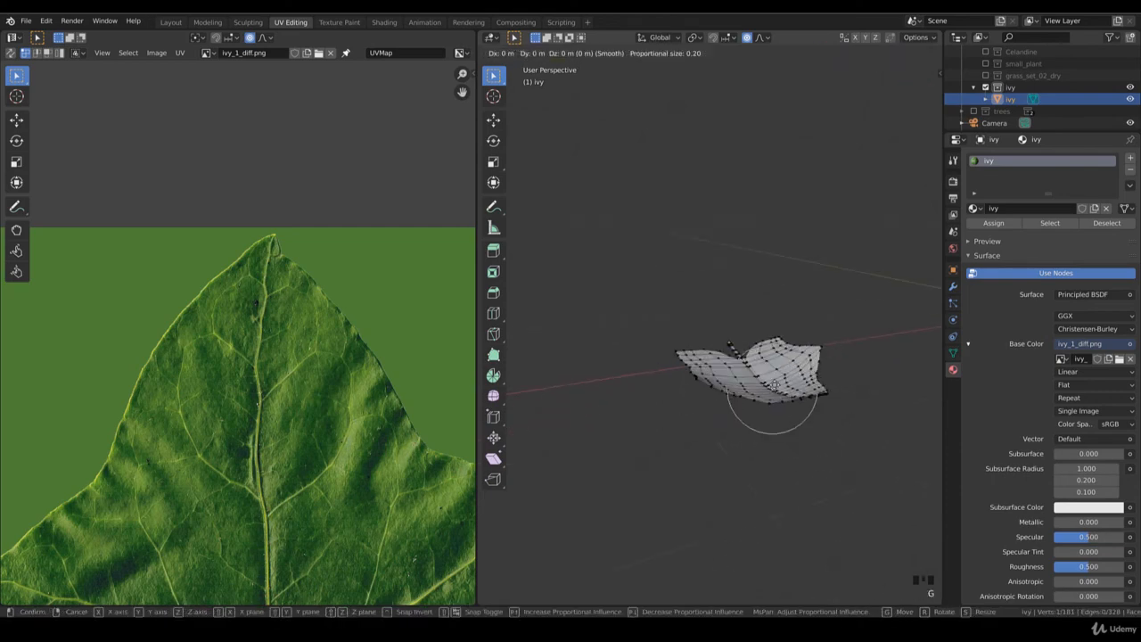
left_click(758, 382)
key("g")
left_click(740, 374)
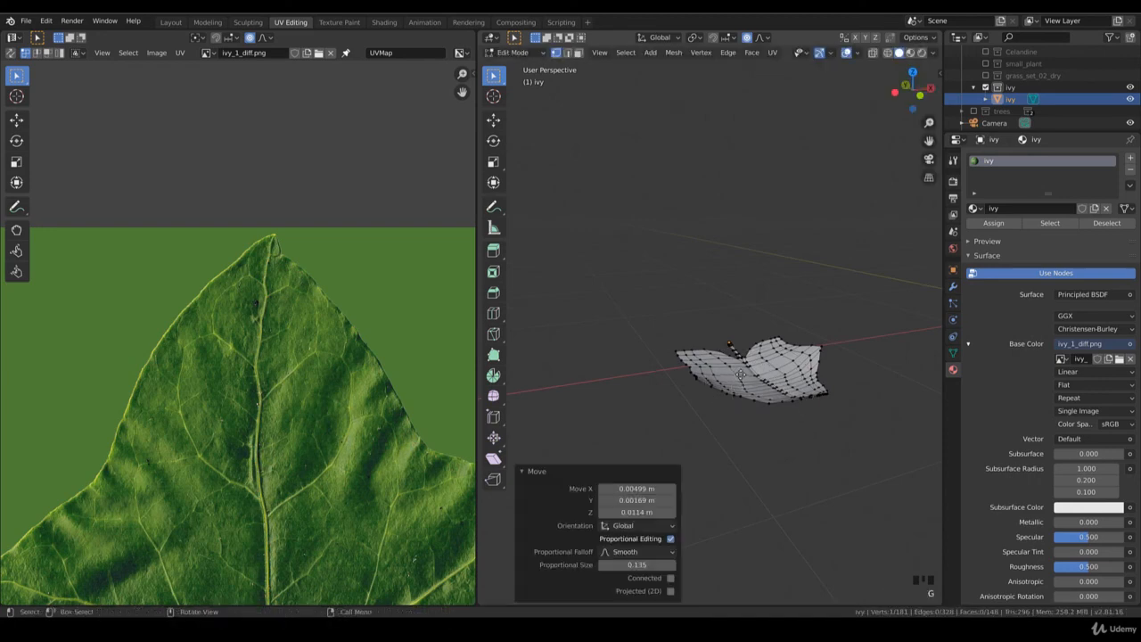
key("g")
left_click(764, 401)
key("Tab")
- View the whole leaf from the top in Object Mode and bring up the Ivy Generator tools in the viewport sidebar
mouse_move(764, 398)
middle_mouse_down()
mouse_move(822, 366)
mouse_move(820, 379)
mouse_move(844, 314)
mouse_move(844, 386)
mouse_move(746, 407)
mouse_move(754, 400)
middle_mouse_up()
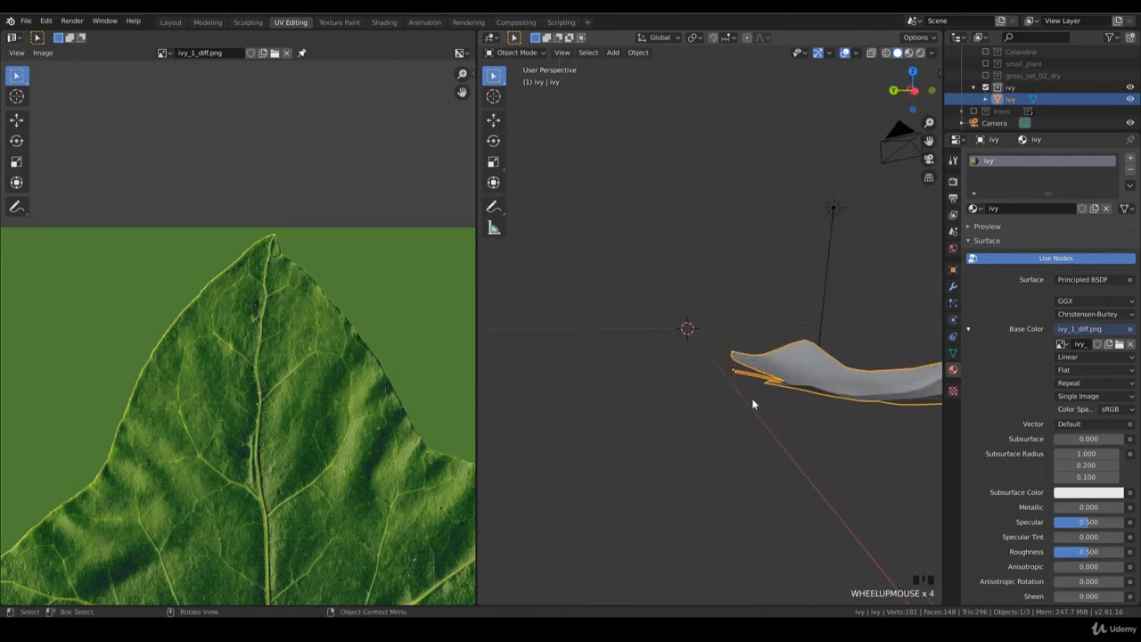
key("Tab")
key("KP_7")
key("Tab")
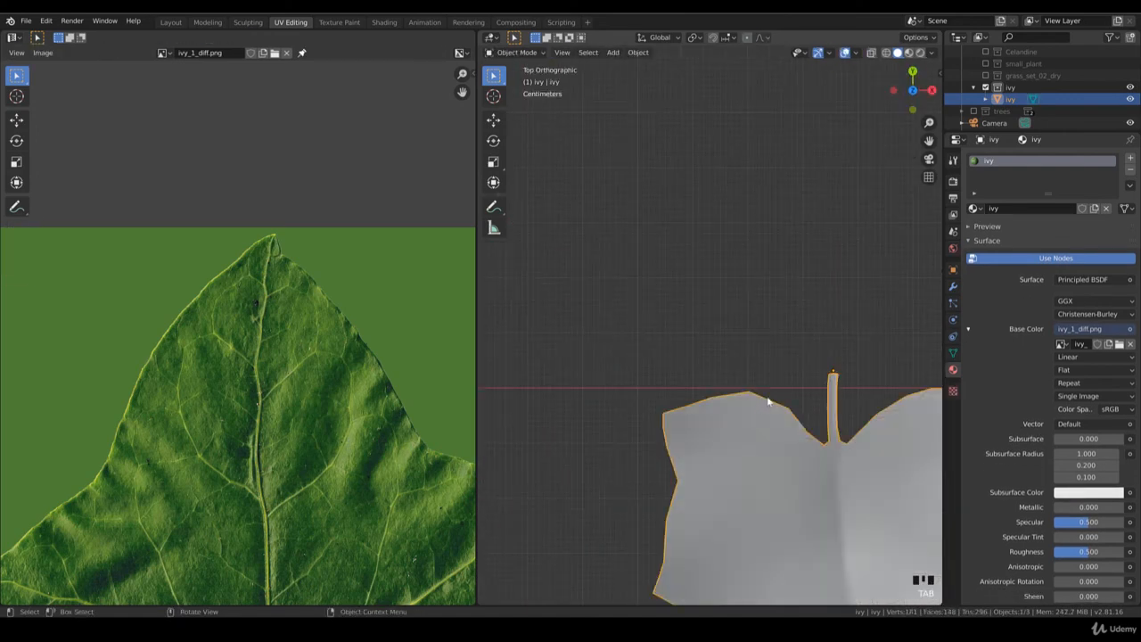
scroll(770, 392, "down", 8)
scroll(772, 376, "down", 5)
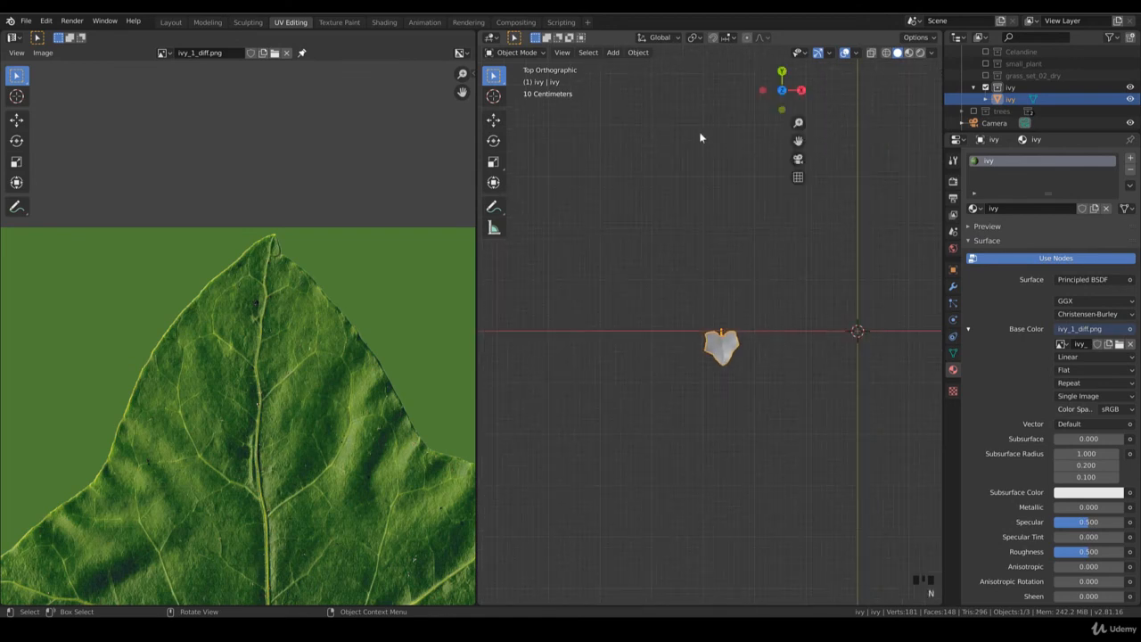
key("n")
left_click(936, 159)
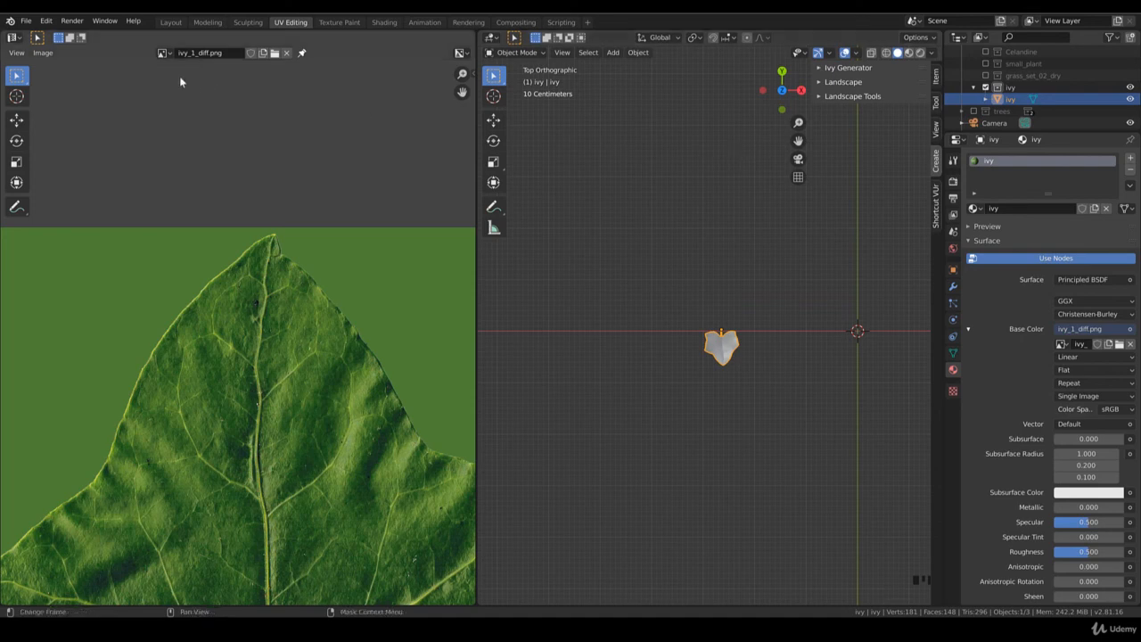
- Search the add-ons in the preferences for "ivy", check that Add Curve: IvyGen is enabled, and close the preferences
left_click(46, 21)
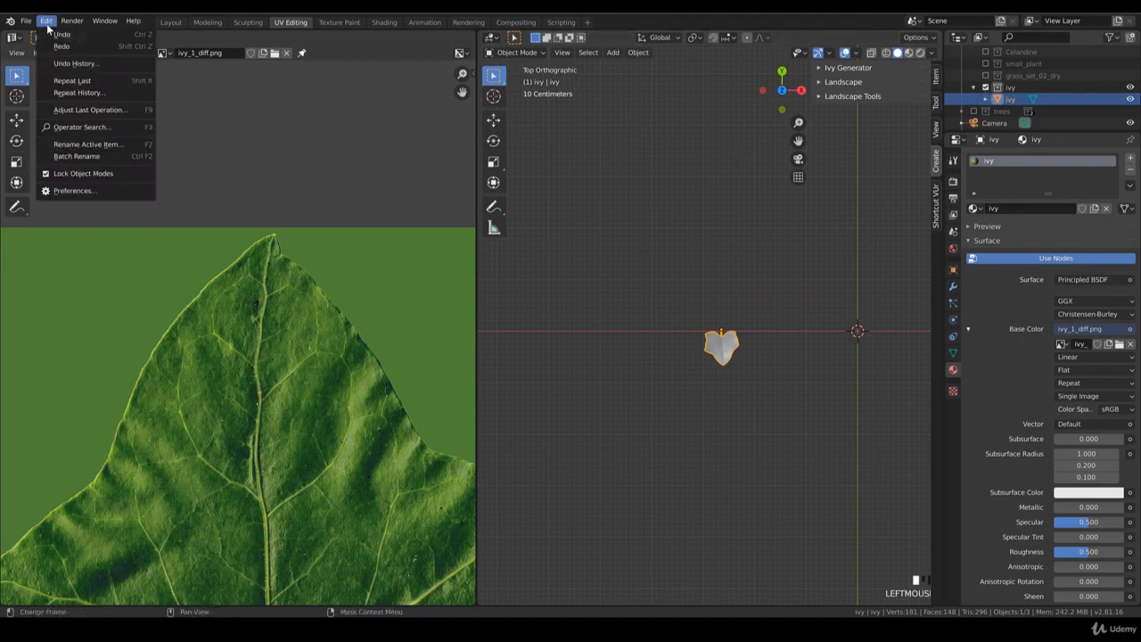
left_click(79, 191)
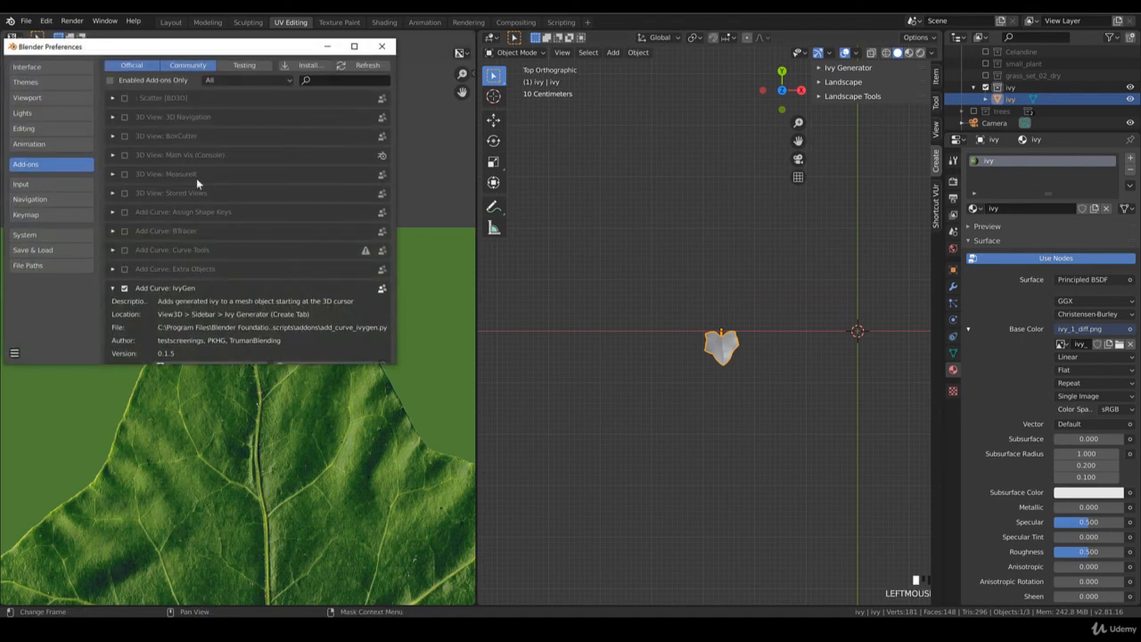
left_click(332, 80)
type("ivy")
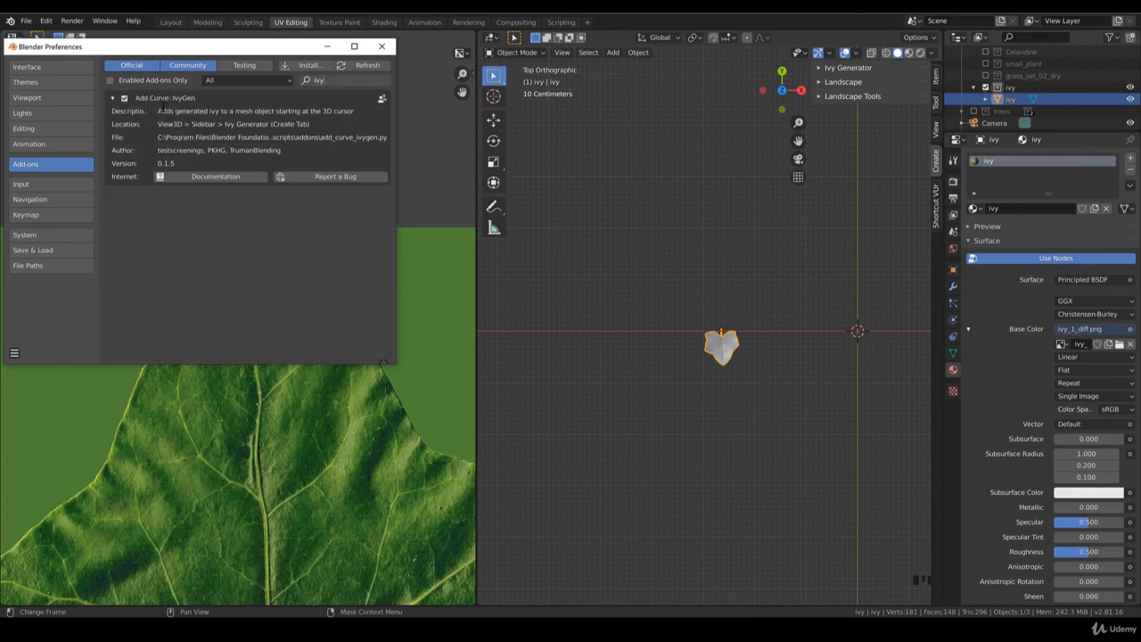
left_click(113, 99)
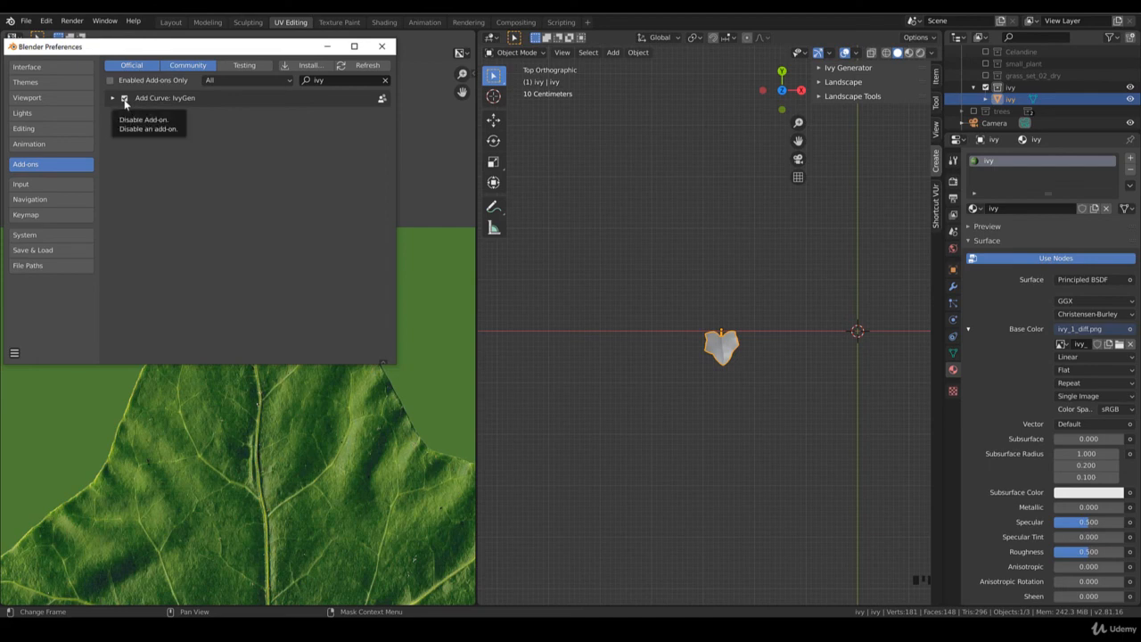
left_click(382, 47)
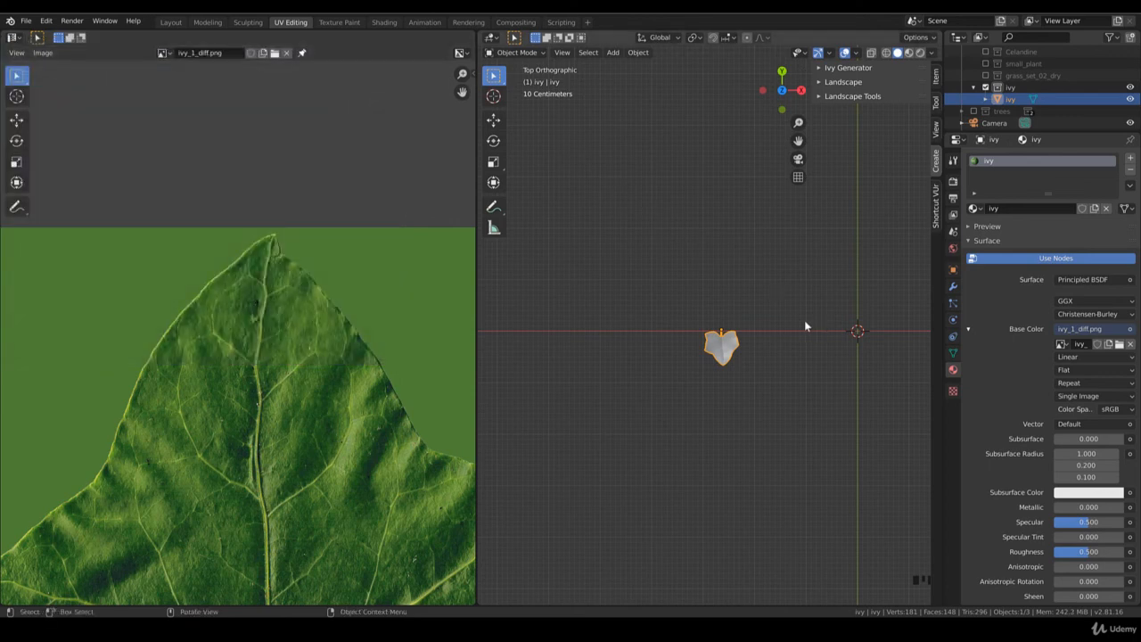